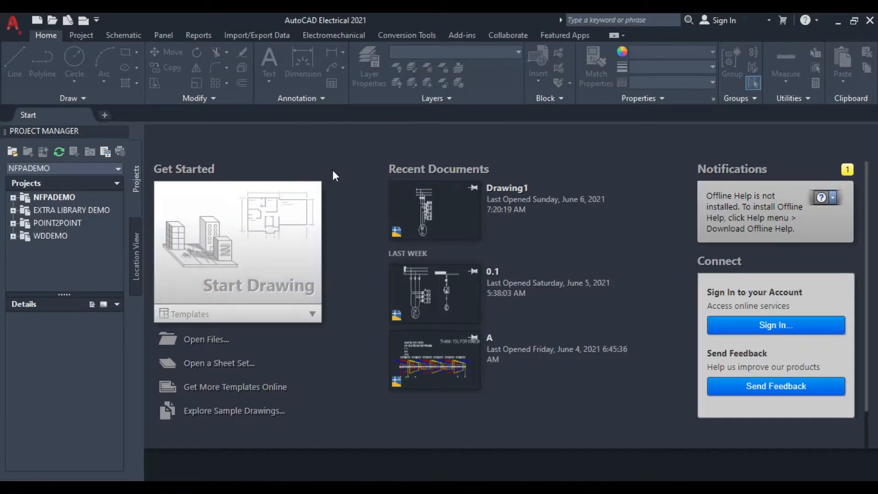
# Step: Create a new drawing and draw a horizontal line across the upper part of the drawing area
pyautogui.click(104, 115)
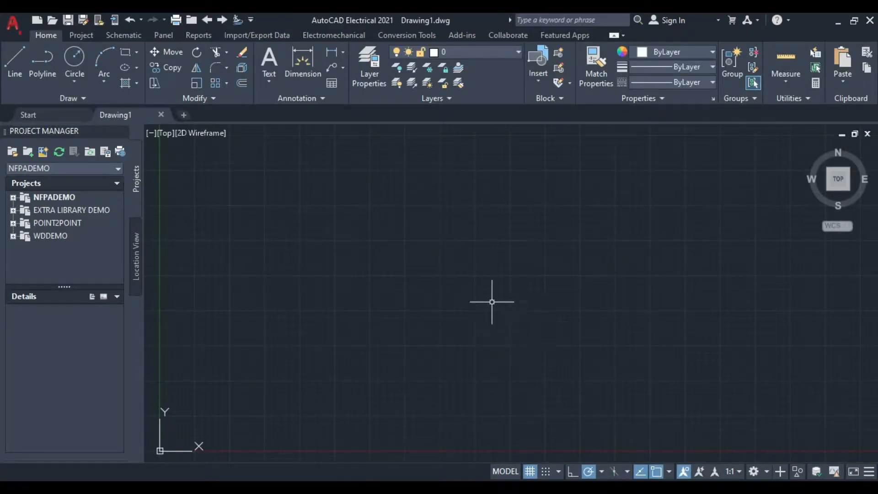
pyautogui.click(16, 56)
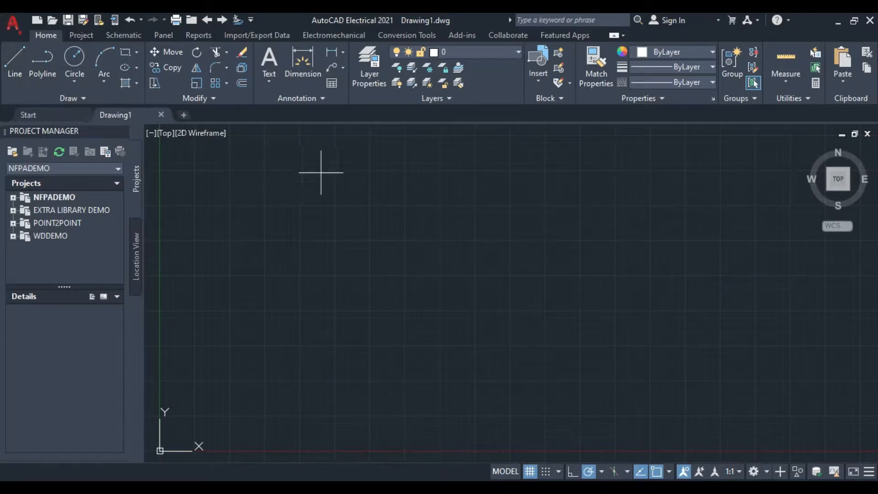
pyautogui.moveTo(385, 174)
pyautogui.mouseDown(button='middle')
pyautogui.moveTo(384, 195)
pyautogui.moveTo(331, 267)
pyautogui.mouseUp(button='middle')
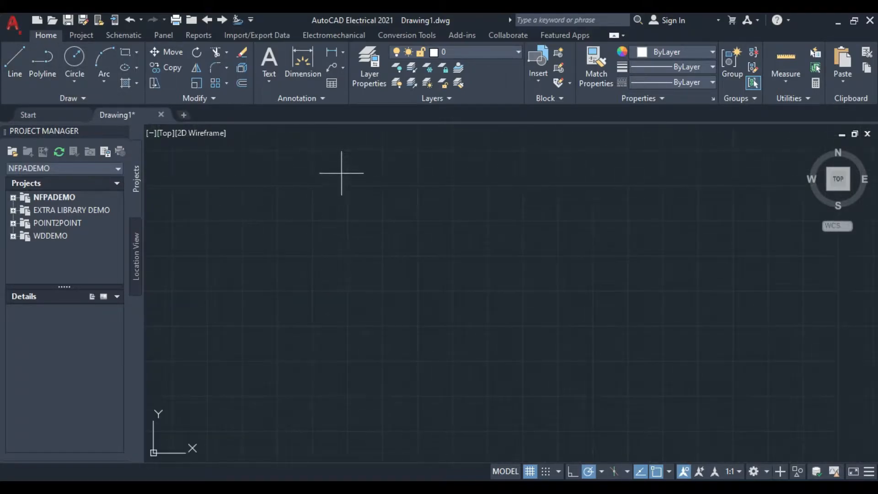
pyautogui.click(313, 152)
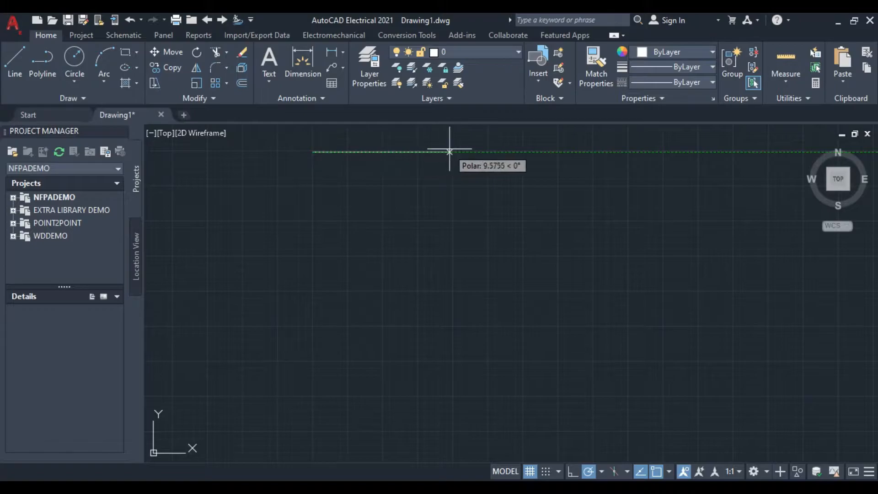
pyautogui.click(476, 151)
pyautogui.rightClick(398, 137)
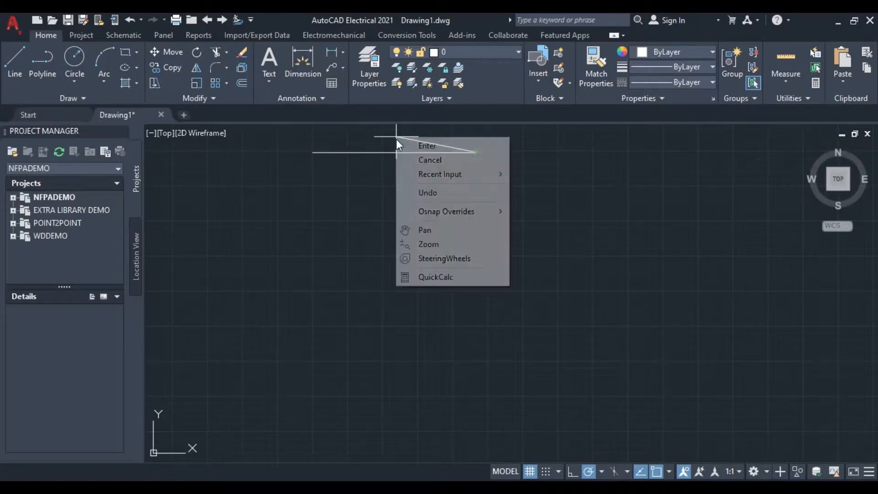
pyautogui.click(442, 160)
pyautogui.click(310, 64)
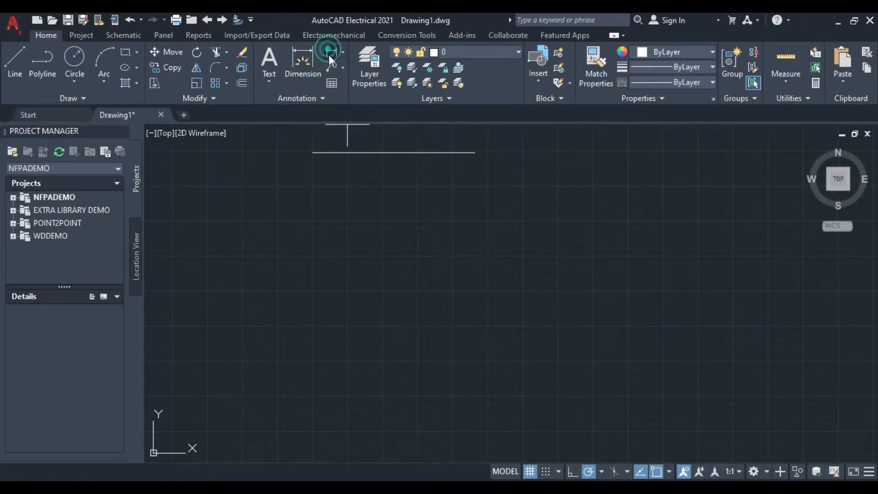
pyautogui.click(313, 151)
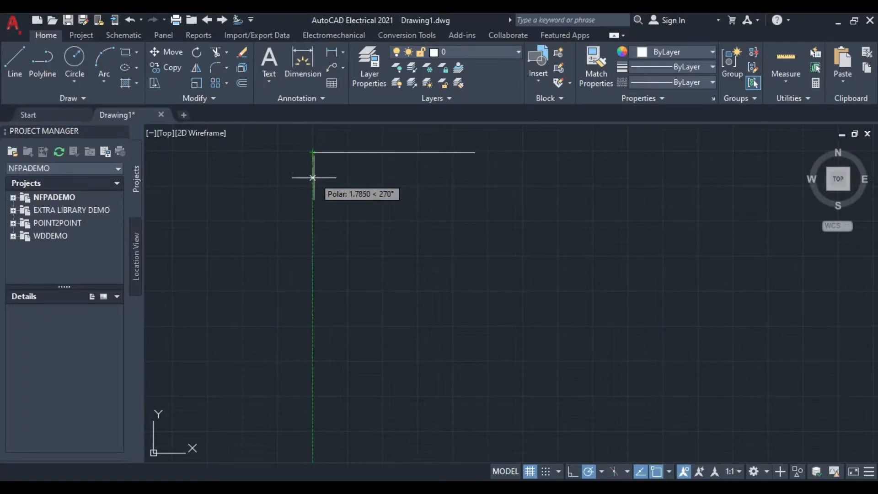
pyautogui.rightClick(250, 171)
pyautogui.click(280, 181)
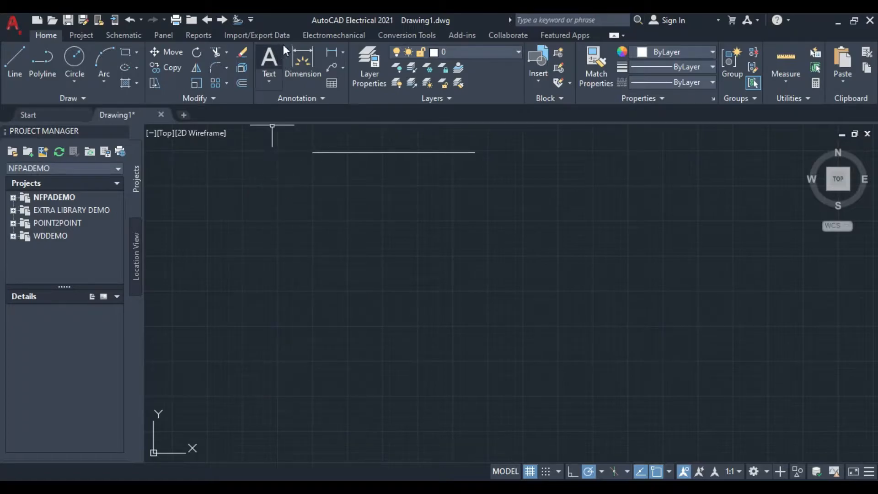
pyautogui.click(313, 153)
pyautogui.rightClick(300, 169)
pyautogui.click(336, 182)
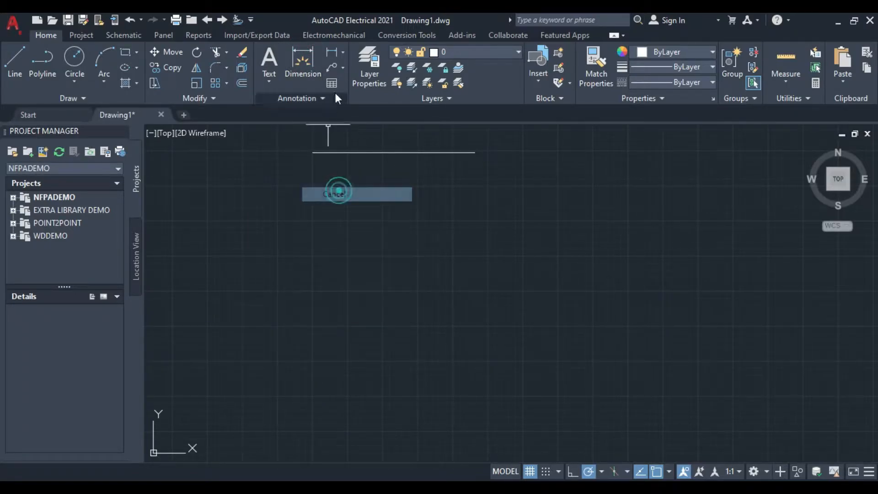
# Step: Add a vertical linear dimension downward from the horizontal line's left end, offset to the left as a spacing guide
pyautogui.click(332, 52)
pyautogui.click(315, 161)
pyautogui.click(314, 188)
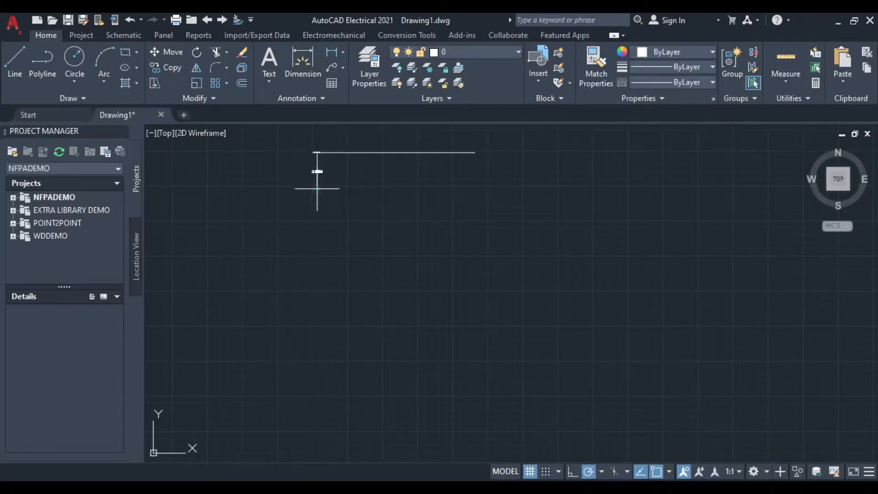
pyautogui.click(254, 167)
# Step: Copy the vertical guide dimension directly below itself, stacking the two end to end
pyautogui.click(263, 155)
pyautogui.rightClick(240, 161)
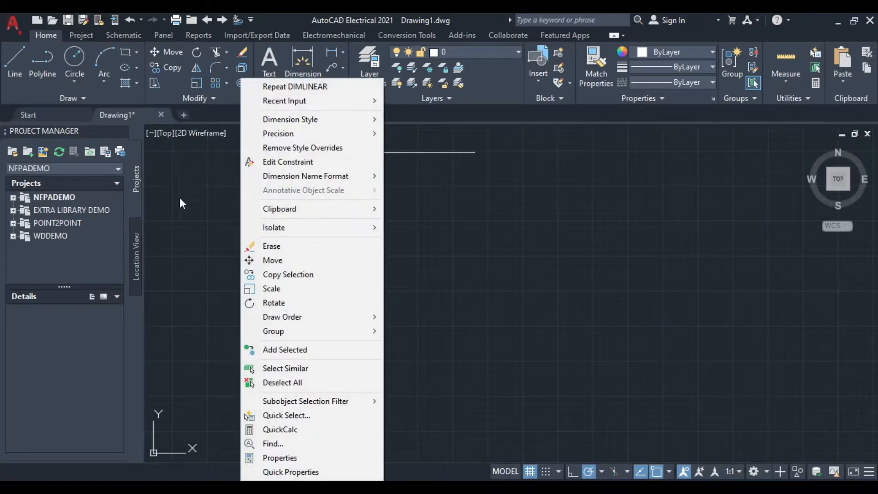
pyautogui.click(304, 275)
pyautogui.click(313, 152)
pyautogui.click(312, 189)
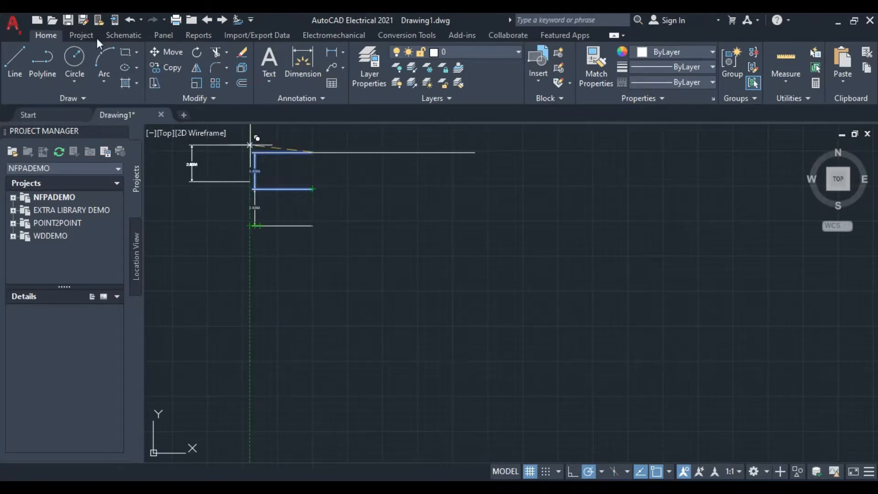
pyautogui.rightClick(282, 140)
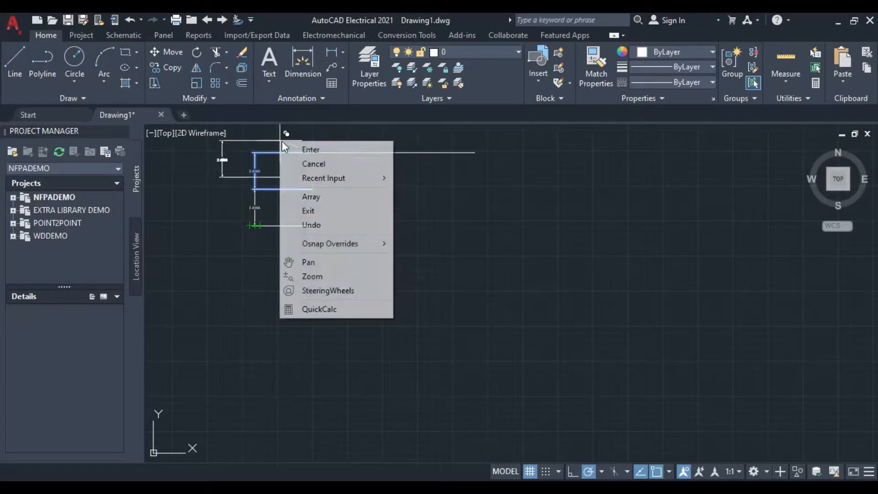
pyautogui.click(325, 163)
# Step: Copy the horizontal line to the lower ends of both guide dimensions to make three evenly spaced parallel lines
pyautogui.click(339, 152)
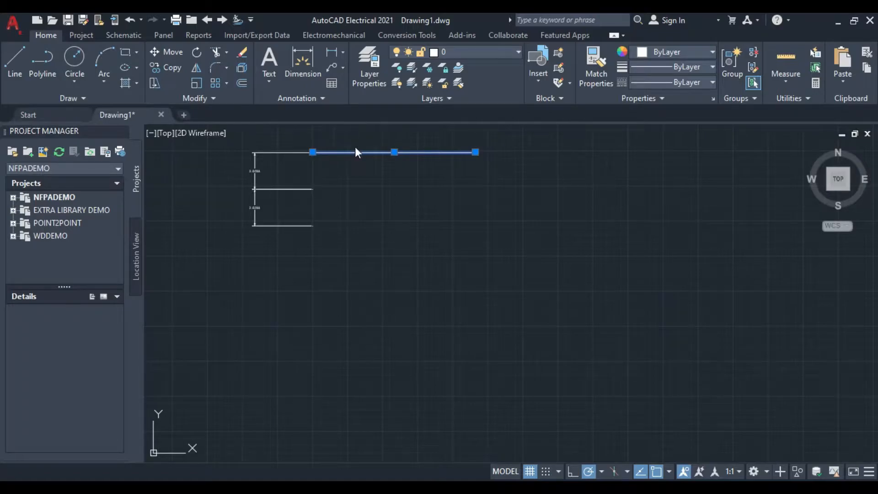
pyautogui.rightClick(356, 152)
pyautogui.click(382, 255)
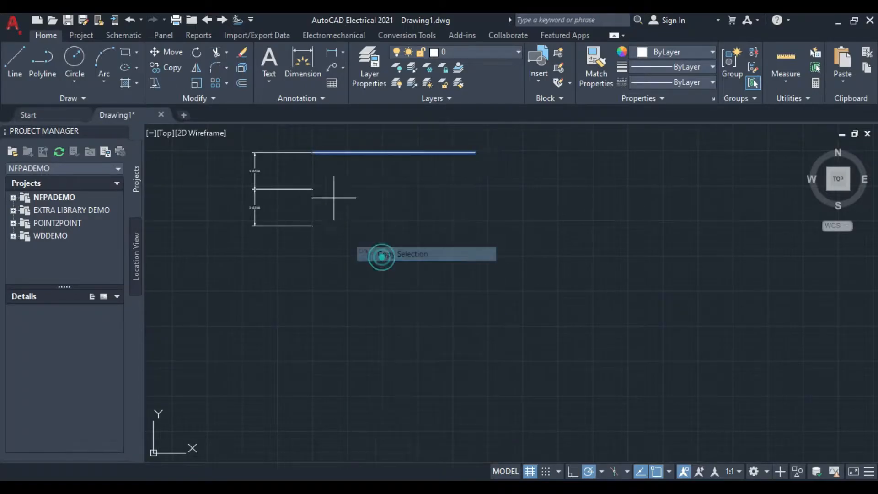
pyautogui.click(313, 152)
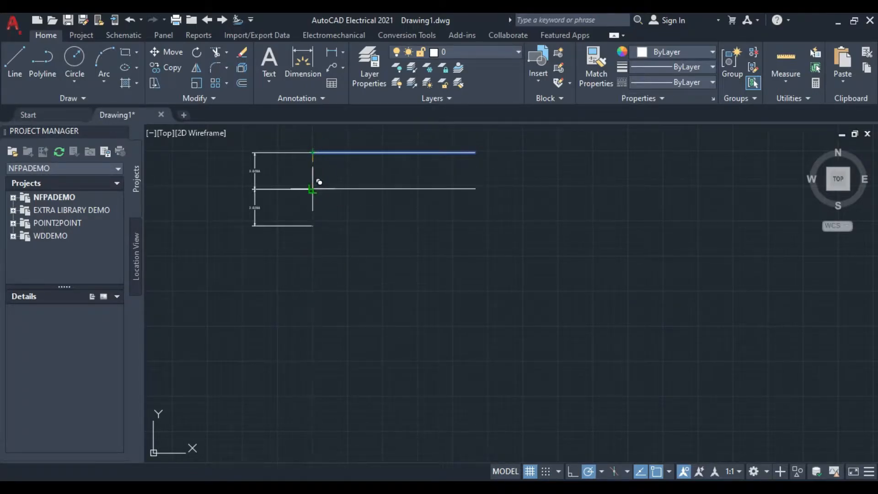
pyautogui.click(313, 188)
pyautogui.click(313, 225)
pyautogui.rightClick(297, 358)
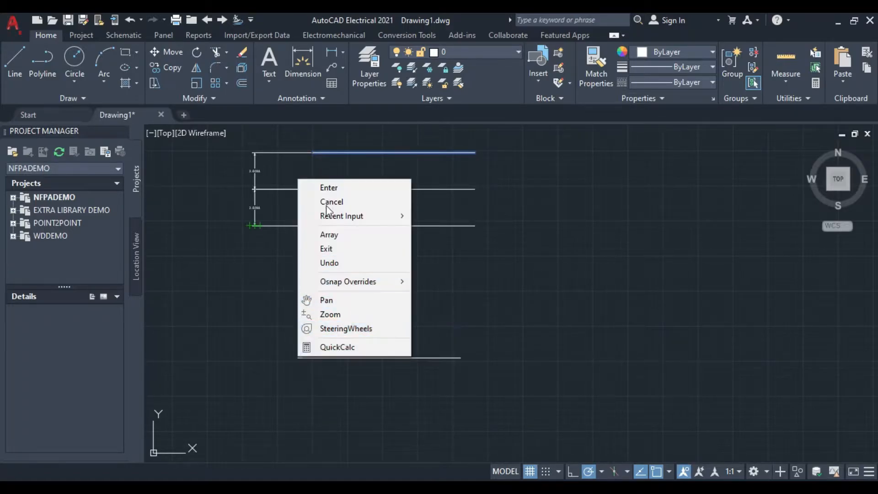
pyautogui.click(332, 202)
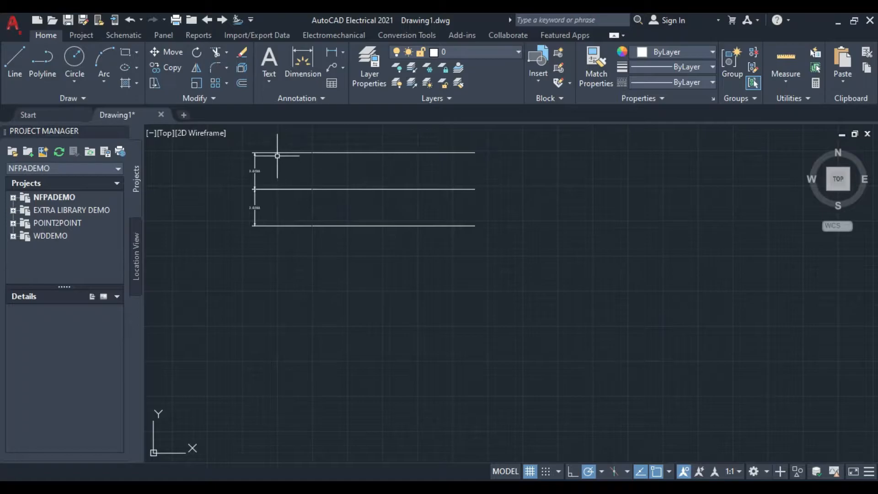
# Step: Erase both vertical guide dimensions beside the horizontal lines
pyautogui.click(277, 153)
pyautogui.click(283, 225)
pyautogui.rightClick(181, 199)
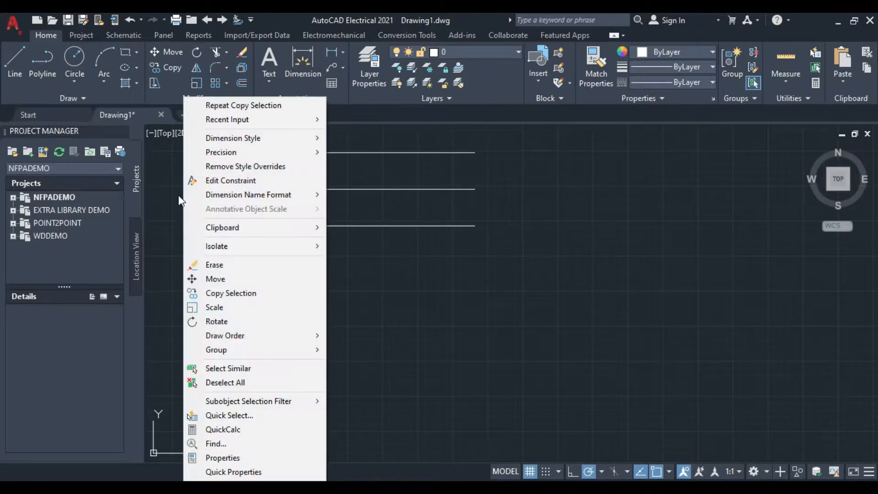
pyautogui.click(231, 265)
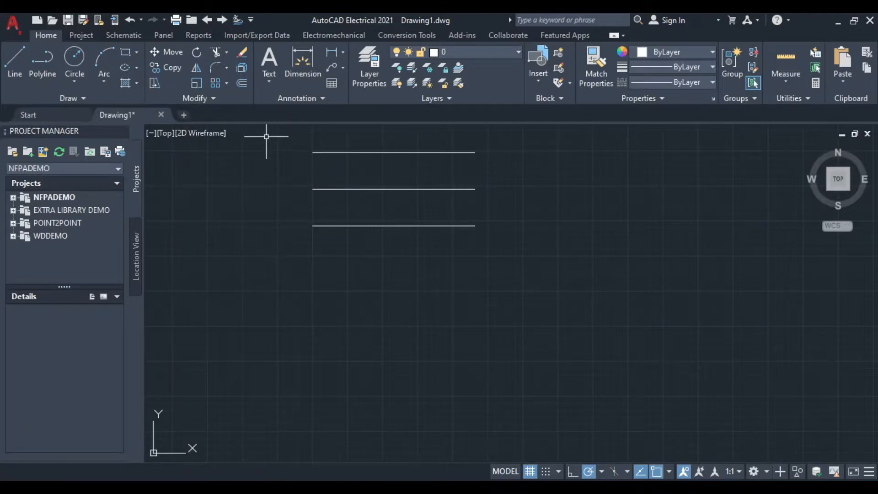
# Step: Draw a vertical line from the top horizontal line, near its left end, down past the bottom horizontal line
pyautogui.click(15, 62)
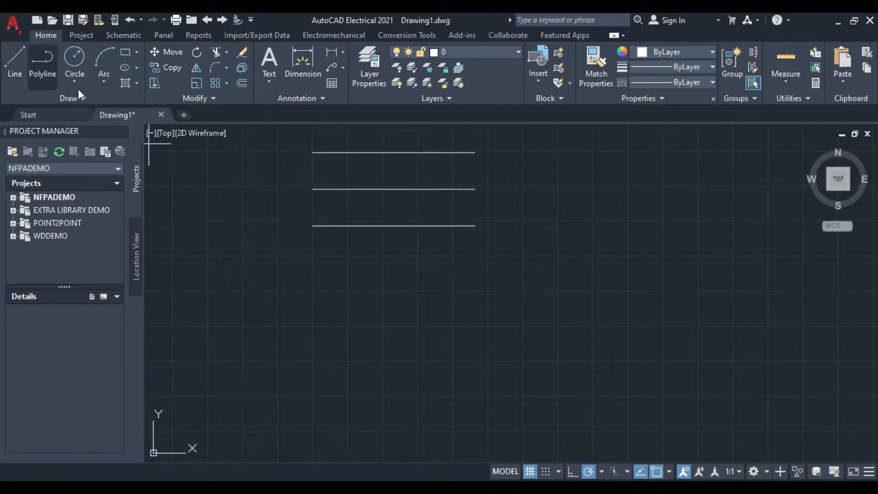
pyautogui.click(346, 153)
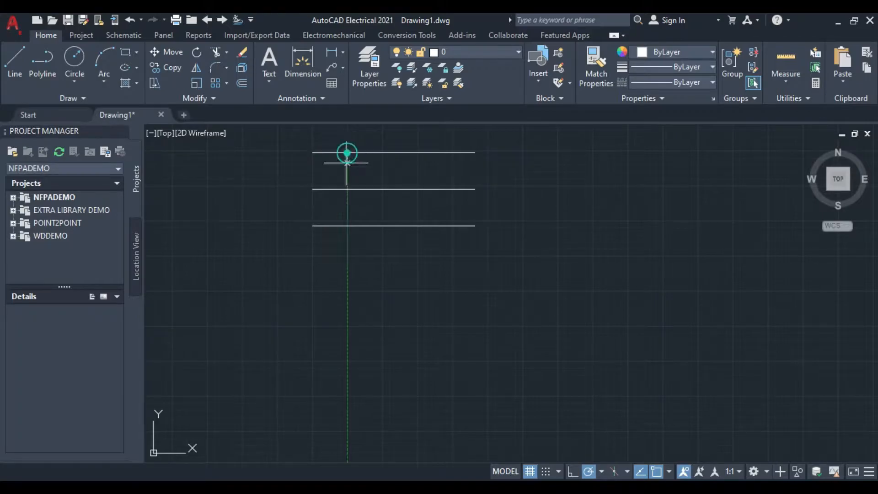
pyautogui.click(347, 290)
pyautogui.rightClick(297, 274)
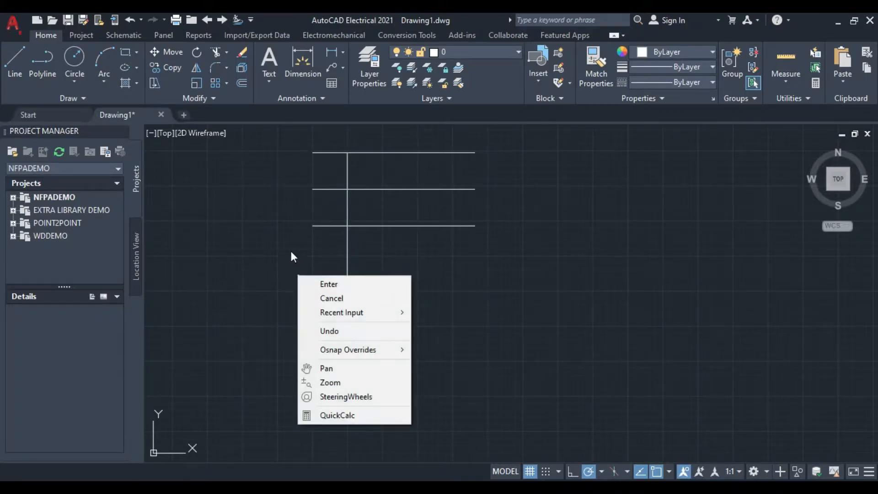
pyautogui.click(348, 298)
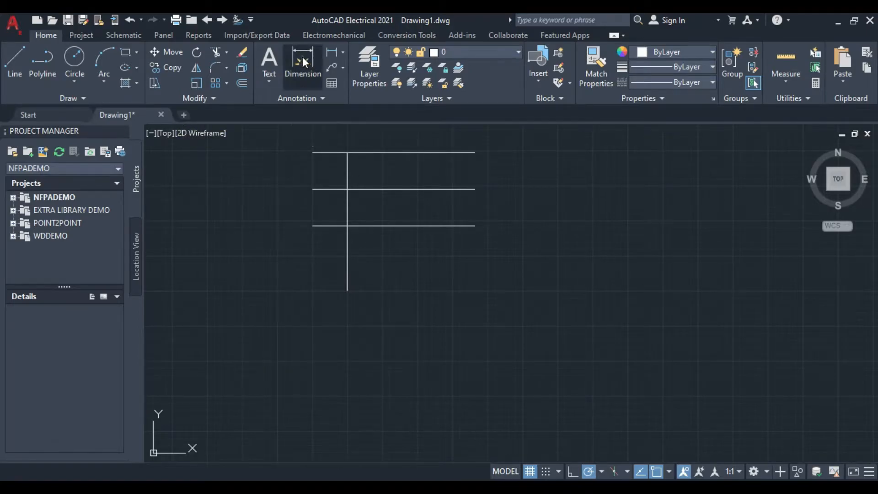
# Step: Dimension a short horizontal distance rightward along the middle line from the vertical line, placing it below the bottom line
pyautogui.click(303, 60)
pyautogui.click(347, 189)
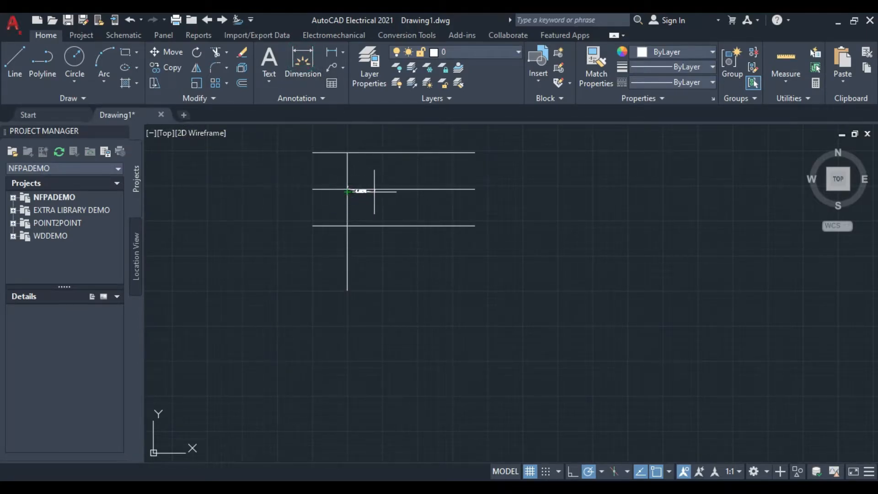
pyautogui.click(384, 188)
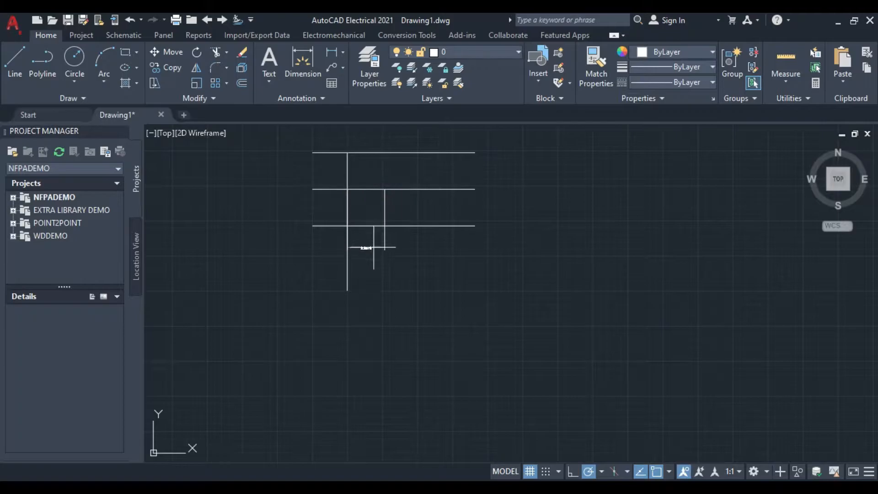
pyautogui.click(372, 248)
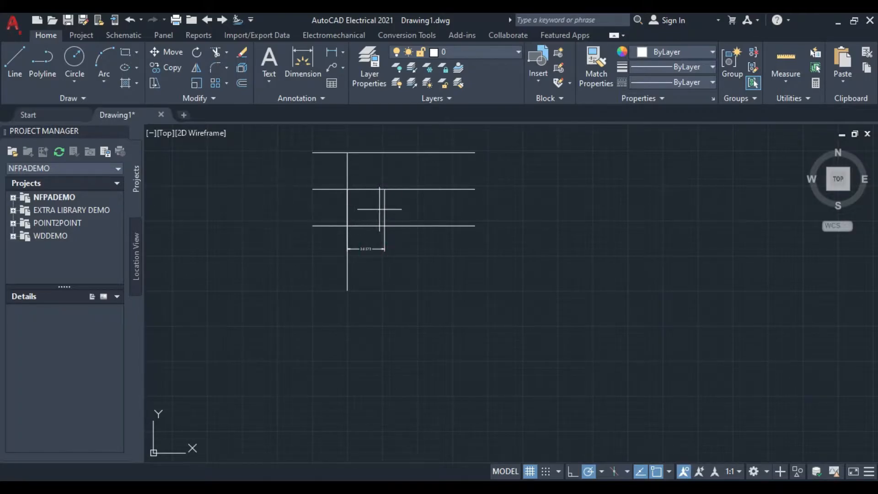
pyautogui.rightClick(261, 194)
pyautogui.click(293, 218)
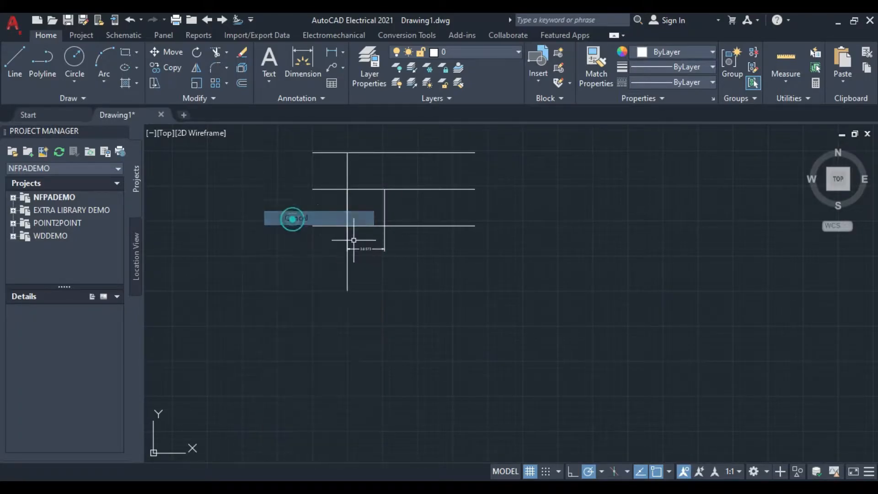
# Step: Copy the horizontal guide dimension so it starts where its own right extension line crosses the bottom horizontal line
pyautogui.click(367, 248)
pyautogui.rightClick(187, 201)
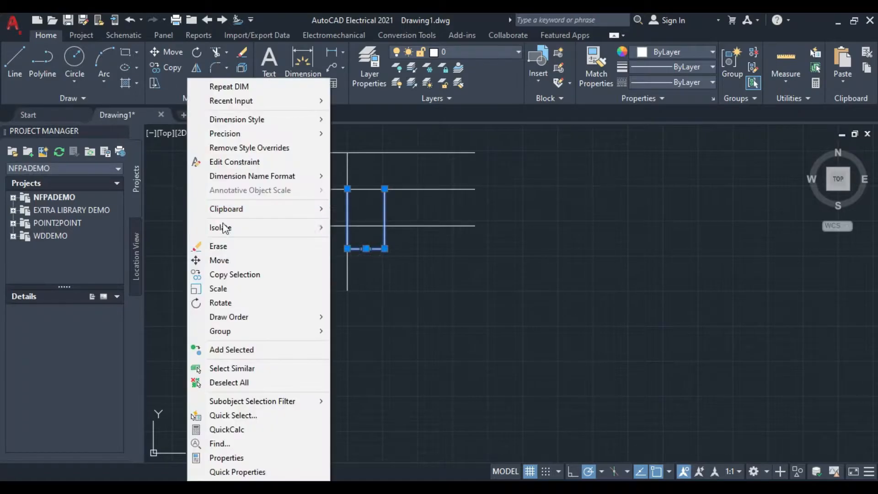
pyautogui.click(227, 274)
pyautogui.click(348, 189)
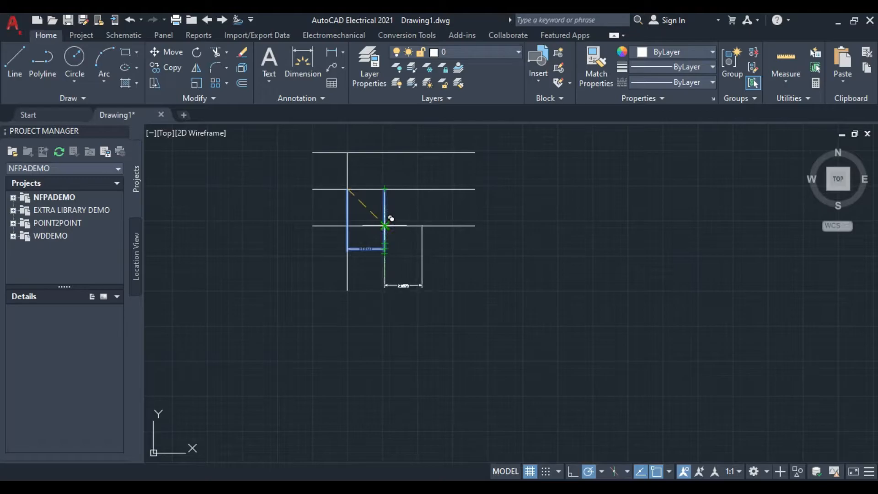
pyautogui.rightClick(218, 253)
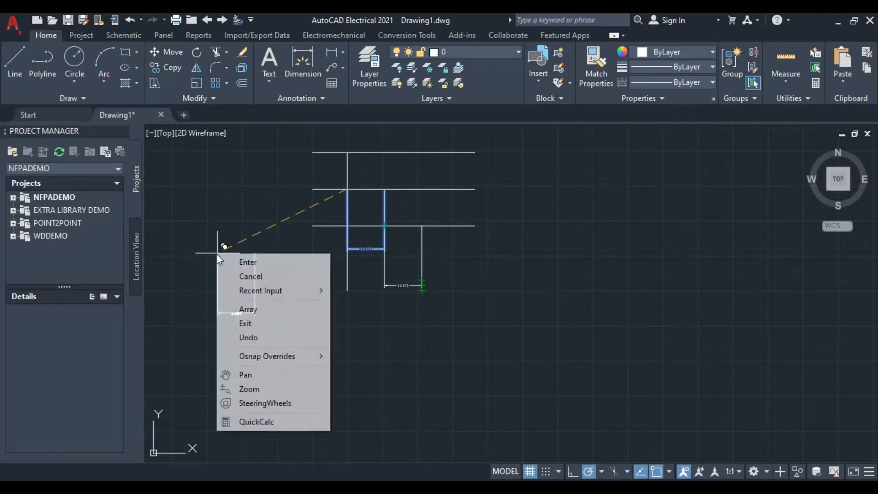
pyautogui.click(263, 282)
# Step: Draw a second vertical line from the bottom horizontal line along the first guide's right extension, ending level with the first vertical line
pyautogui.click(20, 74)
pyautogui.click(385, 225)
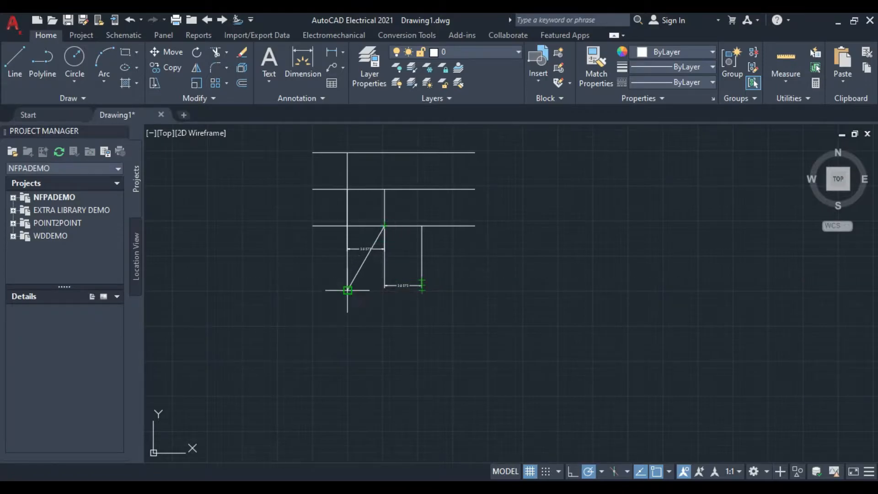
pyautogui.click(384, 288)
pyautogui.rightClick(366, 329)
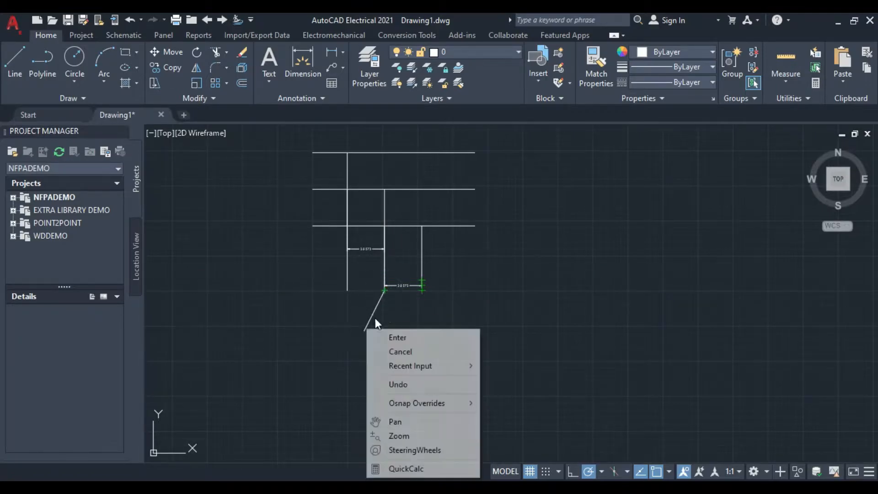
pyautogui.click(398, 337)
# Step: Draw a third vertical line from the bottom horizontal line along the second guide dimension's right extension, ending level with the other two
pyautogui.click(15, 65)
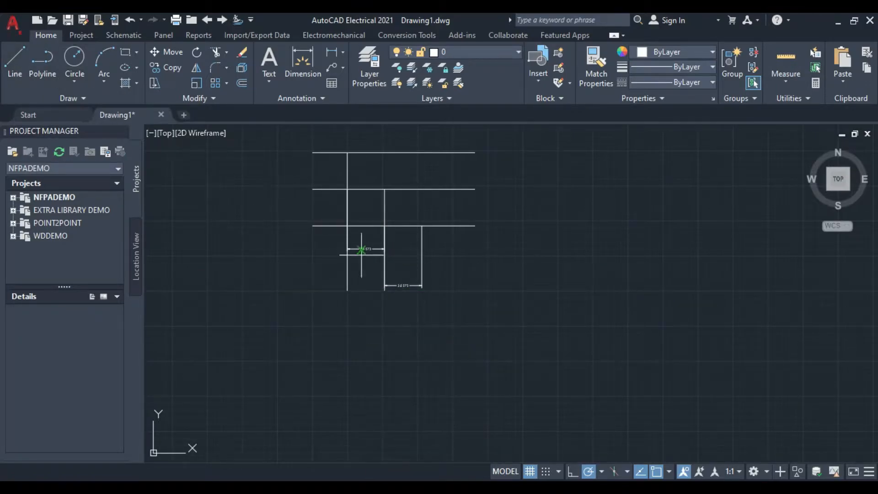
pyautogui.click(421, 226)
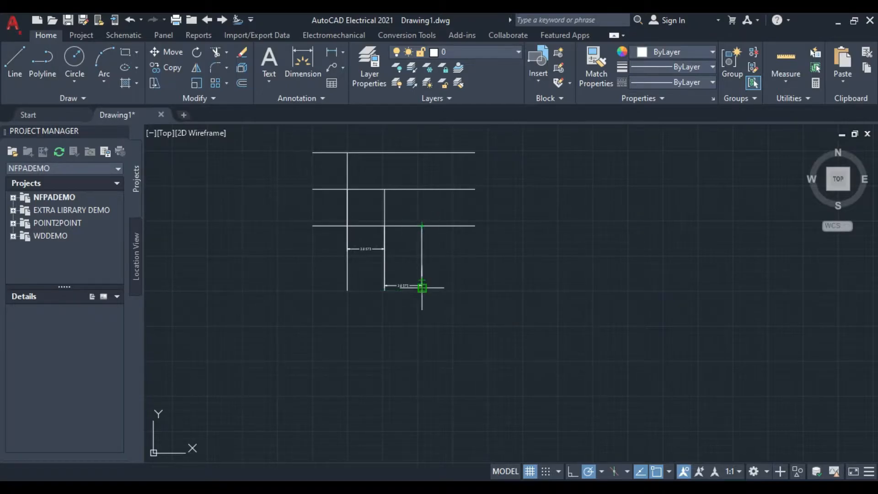
pyautogui.click(422, 288)
pyautogui.rightClick(370, 327)
pyautogui.click(423, 350)
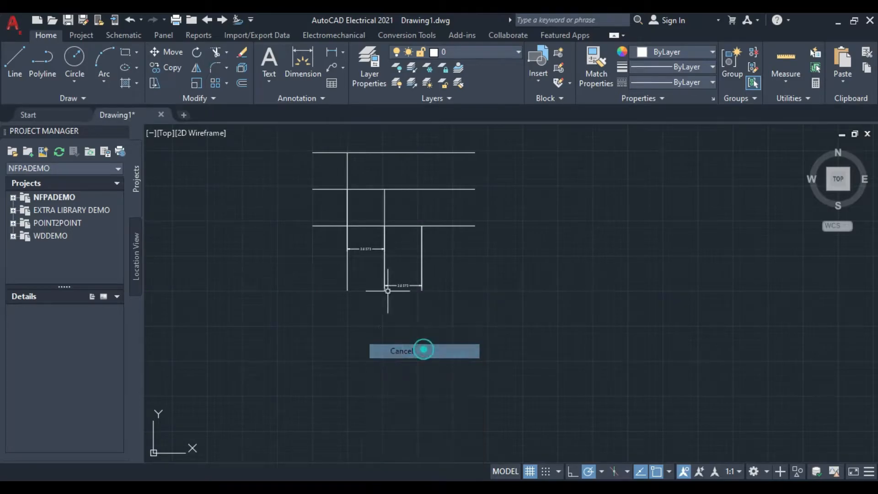
# Step: Delete both horizontal guide dimensions between the vertical lines
pyautogui.click(372, 248)
pyautogui.click(404, 286)
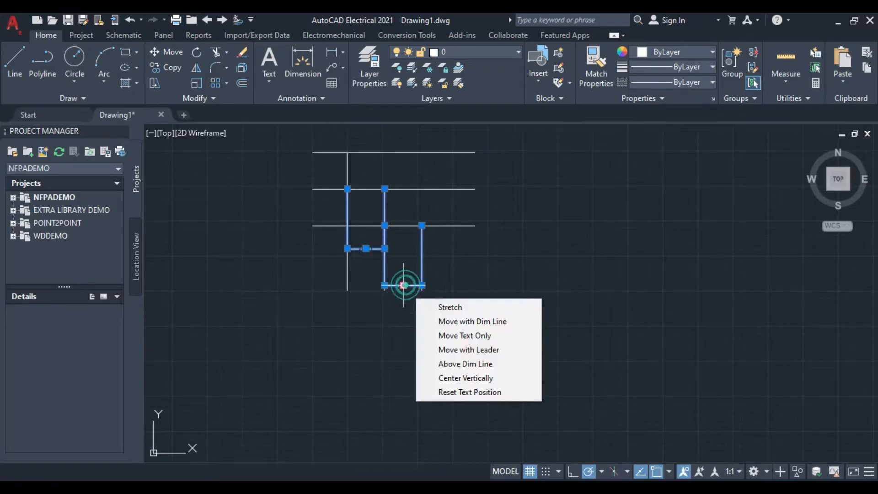
pyautogui.rightClick(401, 288)
pyautogui.click(438, 264)
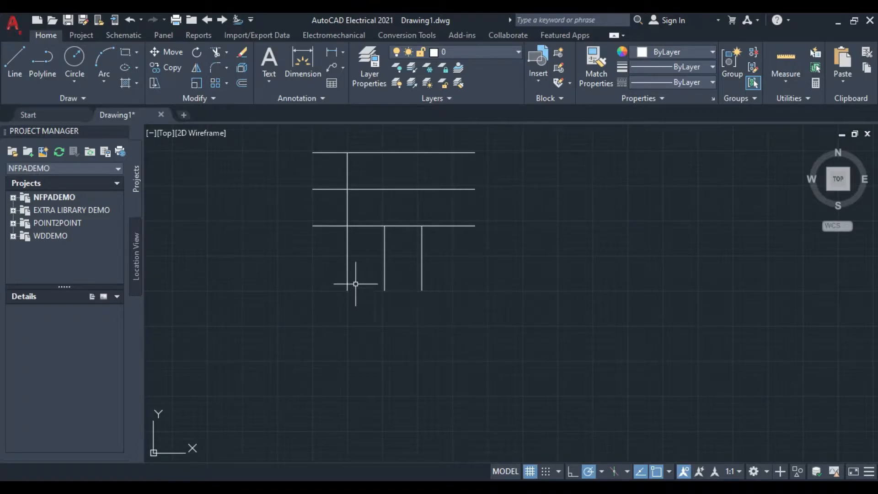
# Step: Stretch the upper end of the middle vertical line up to the middle horizontal line
pyautogui.click(384, 245)
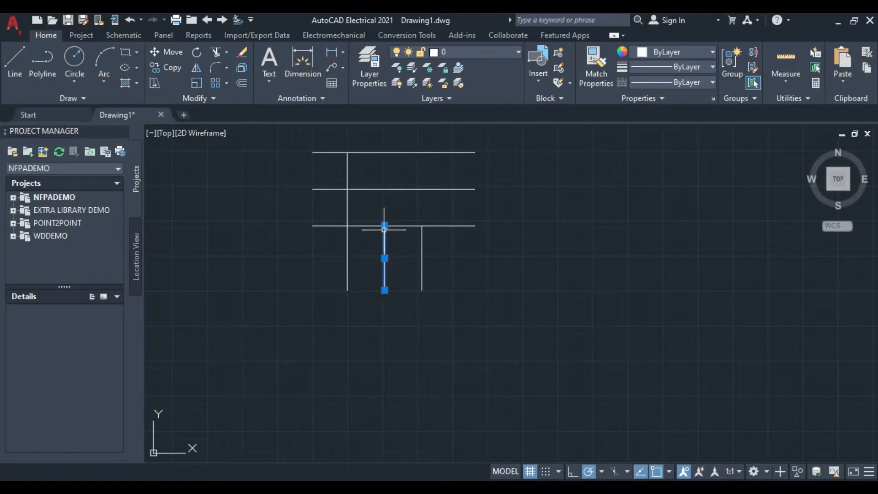
pyautogui.click(384, 225)
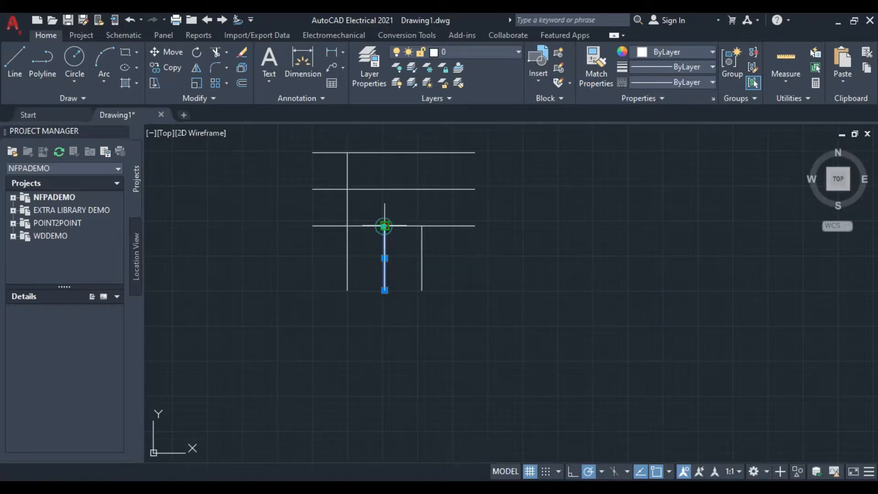
pyautogui.click(384, 188)
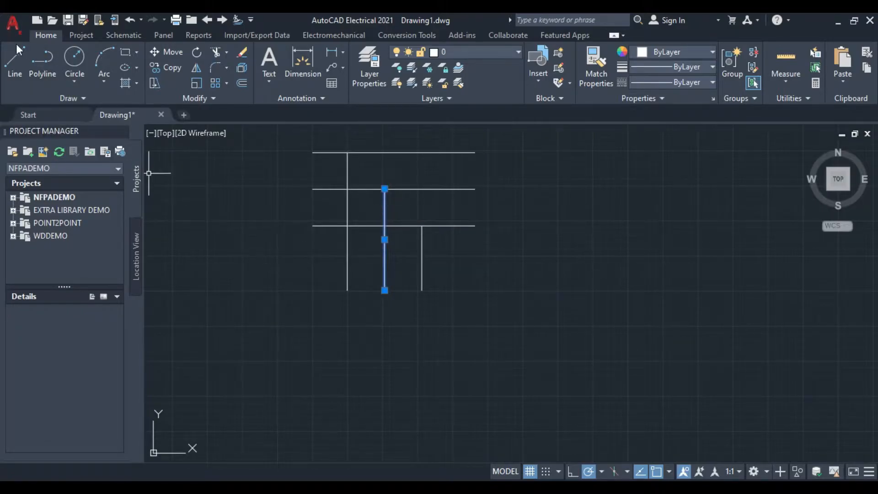
# Step: Add single-line text labels L1, L2 and L3 before the left ends of the top, middle and bottom horizontal lines
pyautogui.click(269, 81)
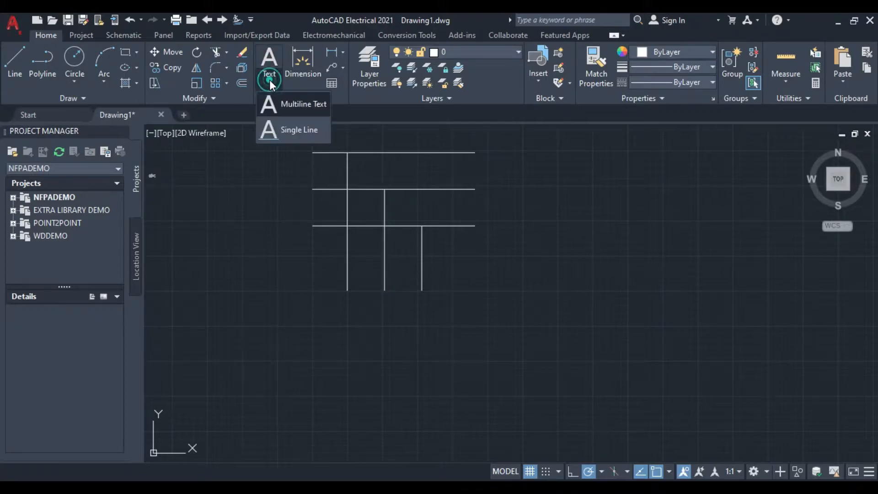
pyautogui.click(294, 129)
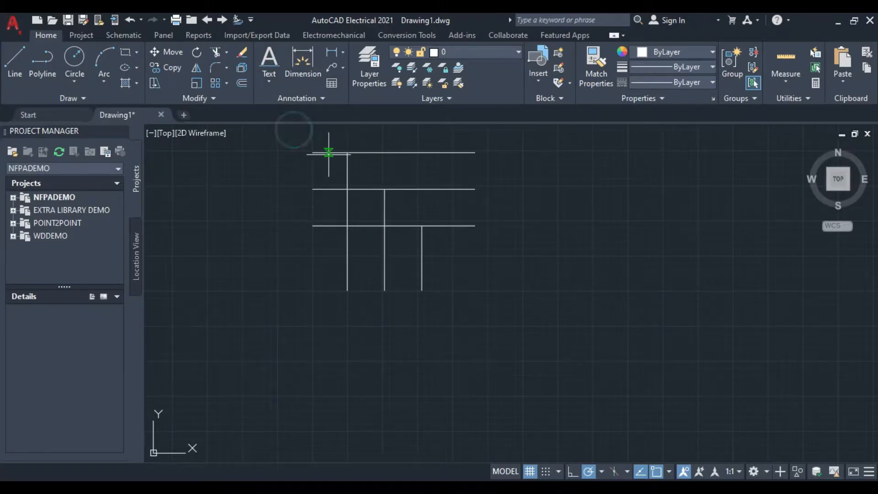
pyautogui.click(293, 152)
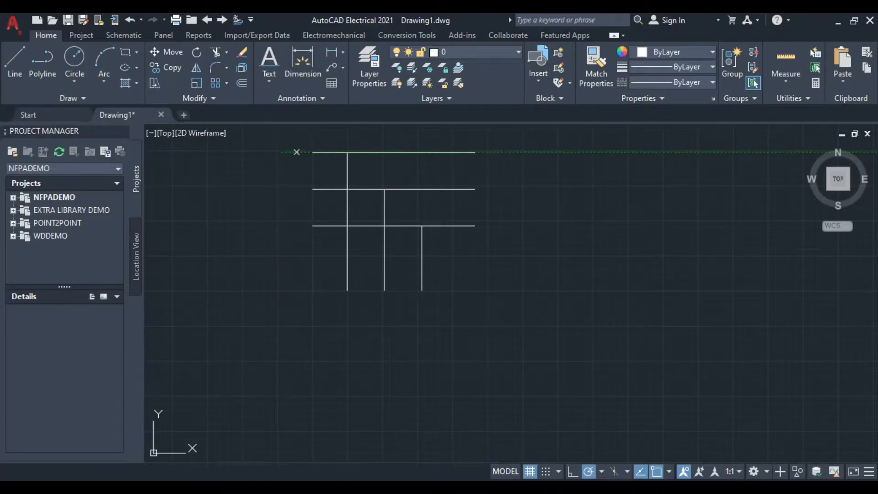
pyautogui.press('Return')
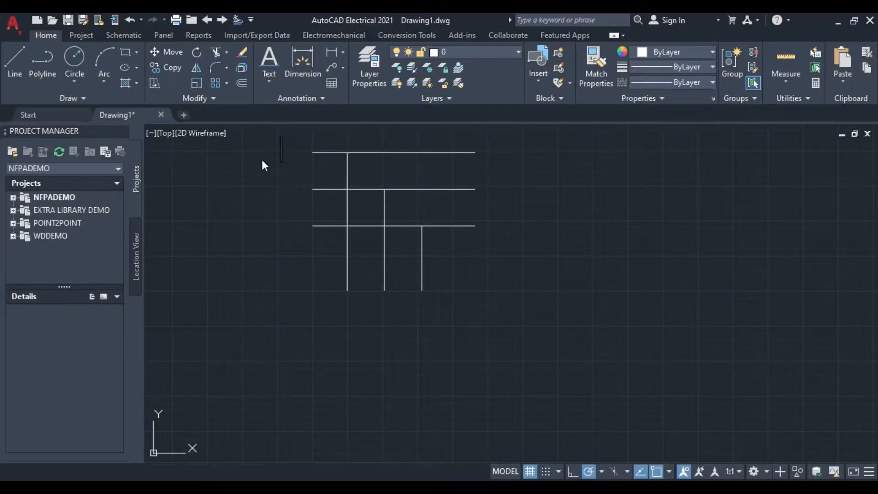
pyautogui.write('L1')
pyautogui.write('L2')
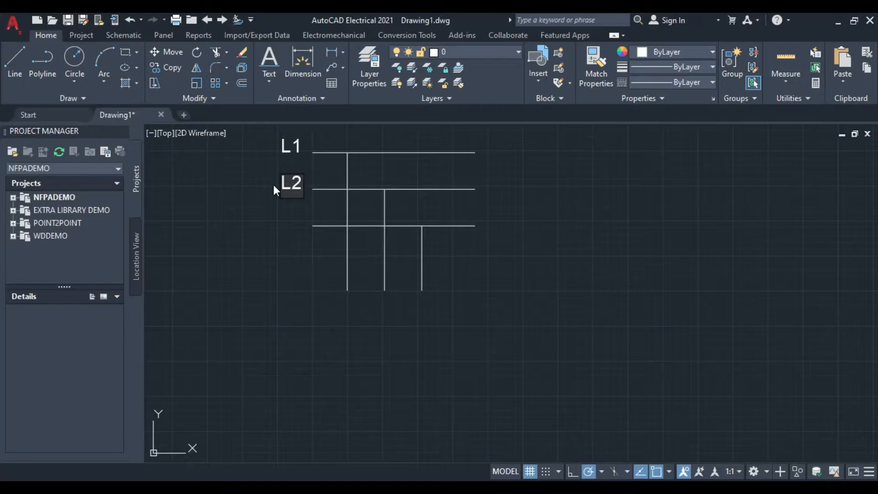
pyautogui.click(281, 228)
pyautogui.write('L#')
pyautogui.press('BackSpace')
pyautogui.write('3')
pyautogui.press('Return')
pyautogui.press('Return')
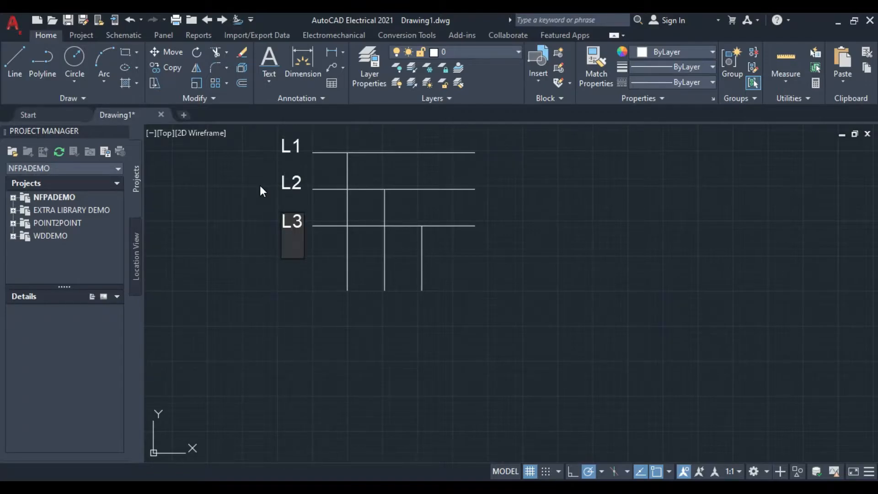
# Step: Move the L1 and L2 labels right, close to the ends of their lines and aligned with each other
pyautogui.click(284, 153)
pyautogui.click(283, 152)
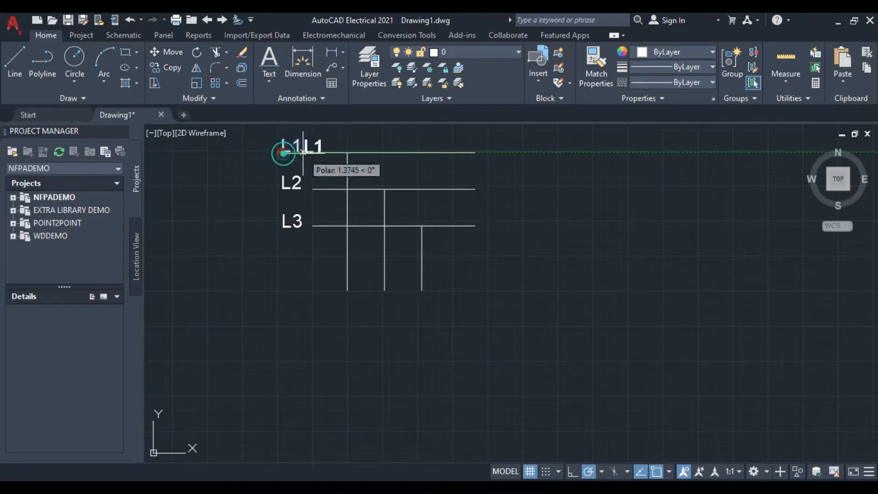
pyautogui.click(294, 152)
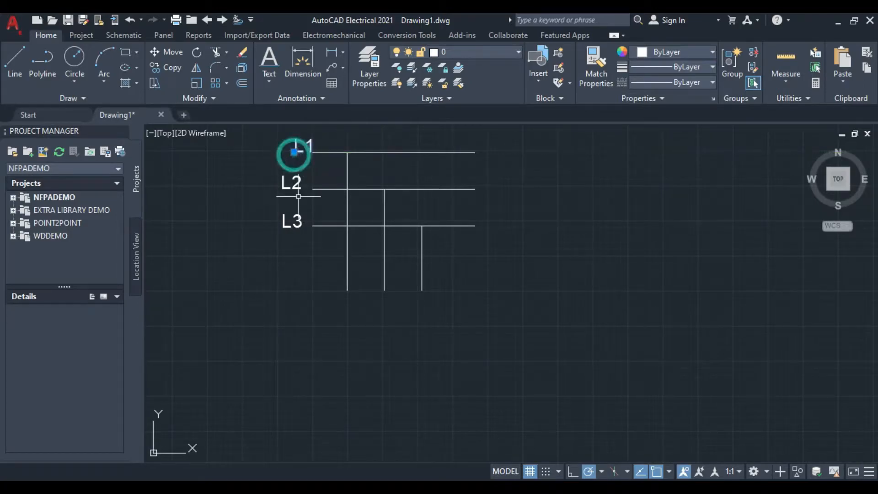
pyautogui.click(284, 187)
pyautogui.click(283, 187)
pyautogui.moveTo(294, 152)
pyautogui.click(294, 187)
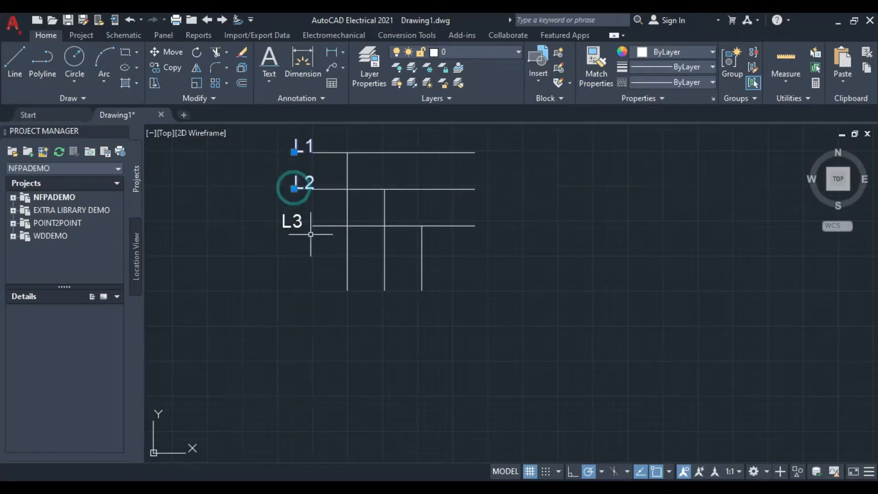
# Step: Move the L3 label right, aligning it directly beneath L2 and level with the bottom horizontal line
pyautogui.click(283, 223)
pyautogui.click(282, 226)
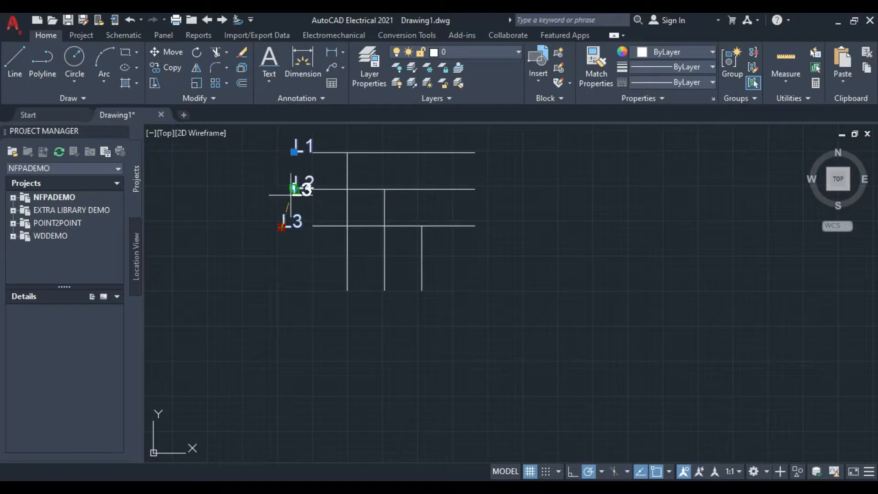
pyautogui.click(290, 227)
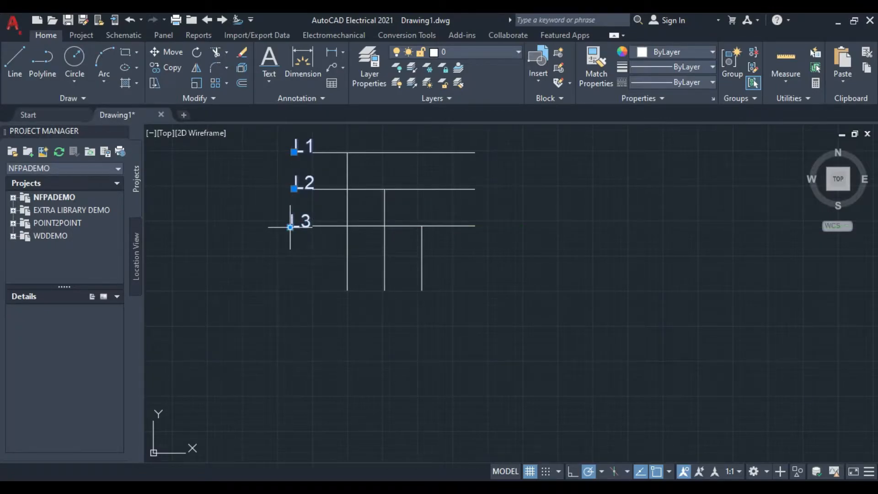
pyautogui.click(290, 227)
pyautogui.moveTo(294, 187)
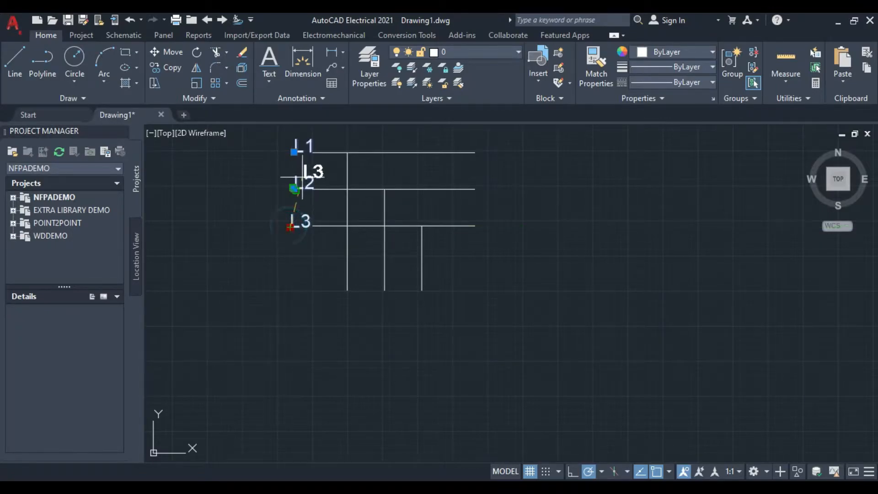
pyautogui.click(295, 225)
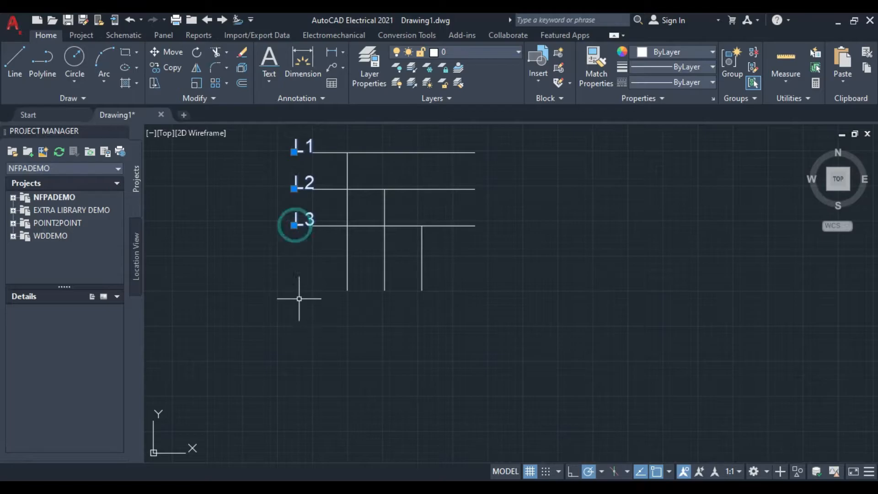
pyautogui.click(12, 73)
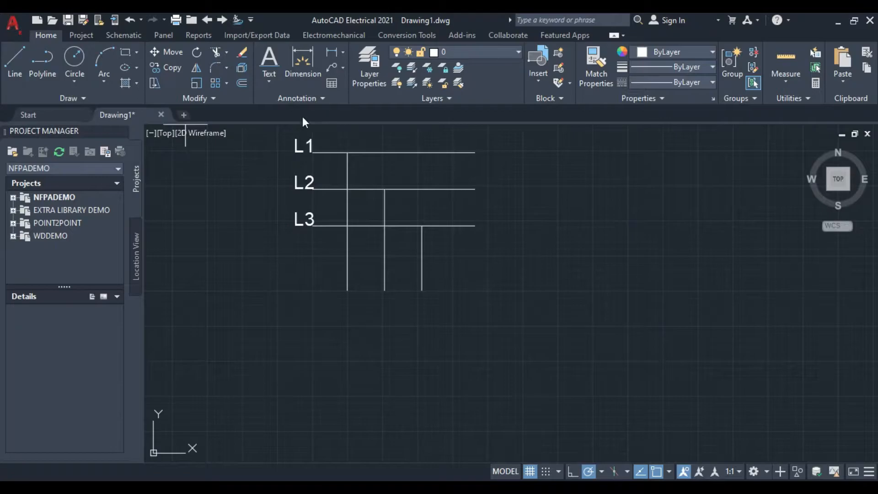
pyautogui.click(128, 51)
pyautogui.click(488, 308)
pyautogui.moveTo(574, 417); pyautogui.dragTo(560, 378, button='middle')
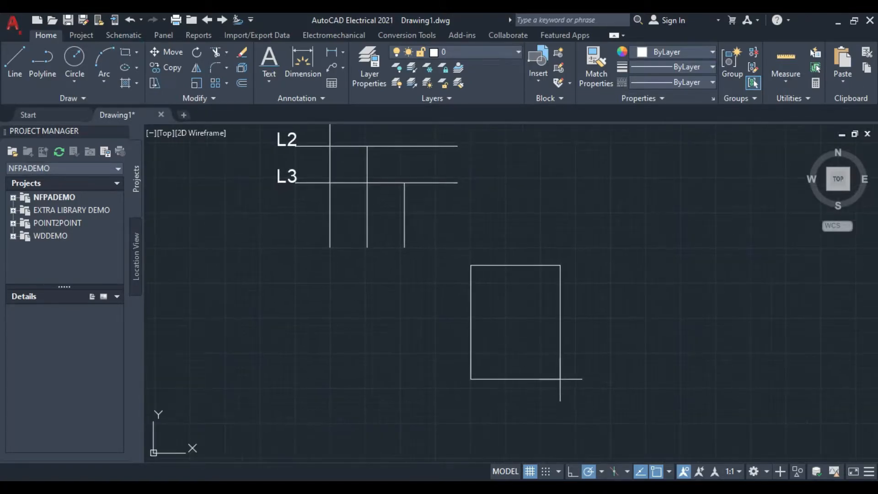
pyautogui.rightClick(560, 379)
pyautogui.click(616, 220)
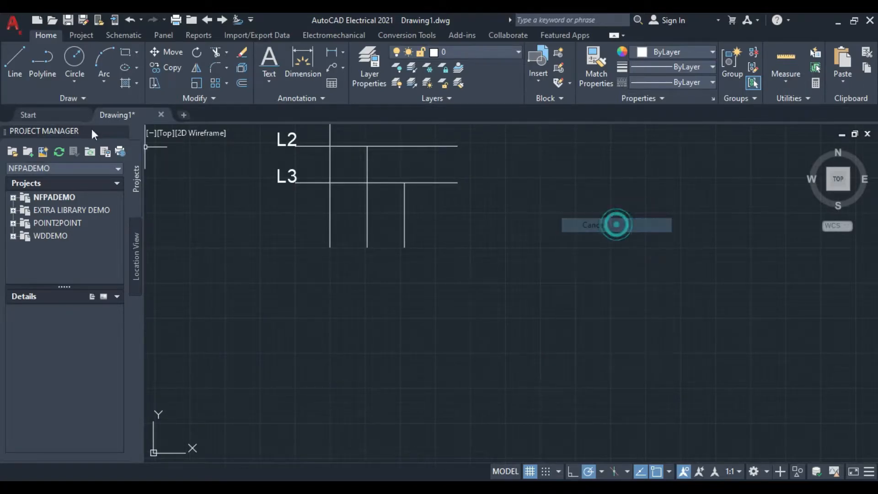
# Step: Draw a tall rectangle below and to the right of the three vertical lines, its top edge level with their lower ends
pyautogui.click(127, 56)
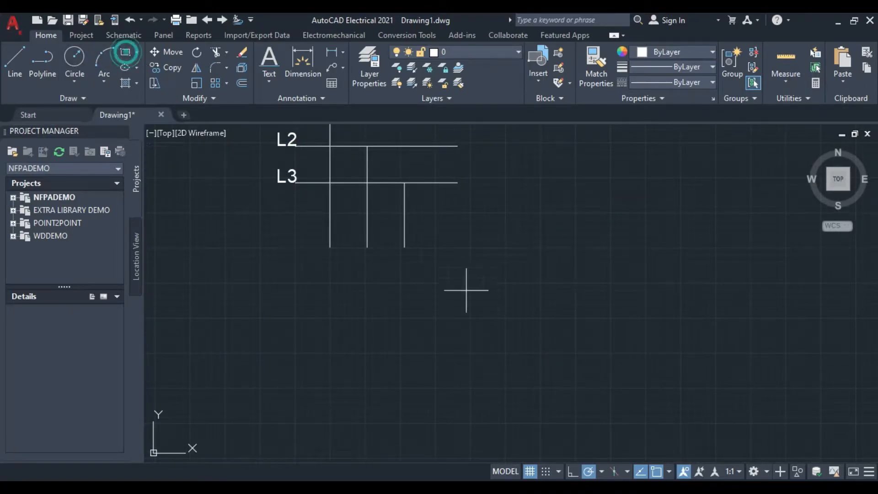
pyautogui.click(470, 249)
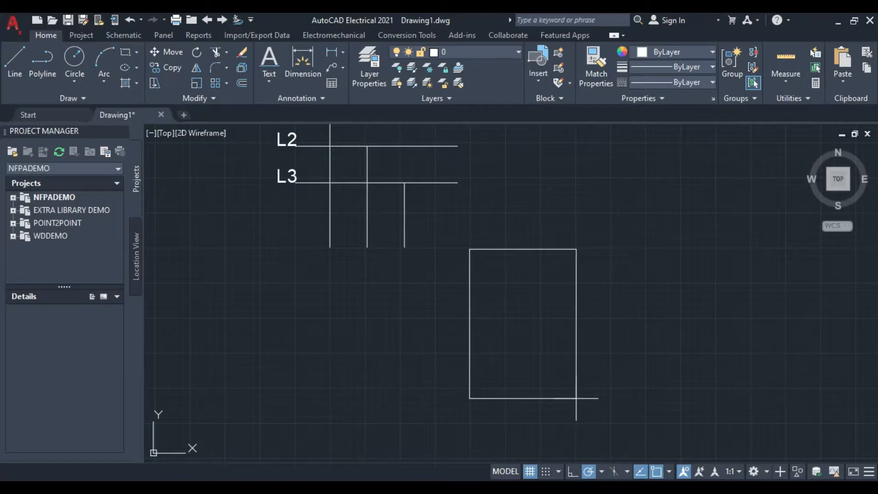
pyautogui.click(576, 423)
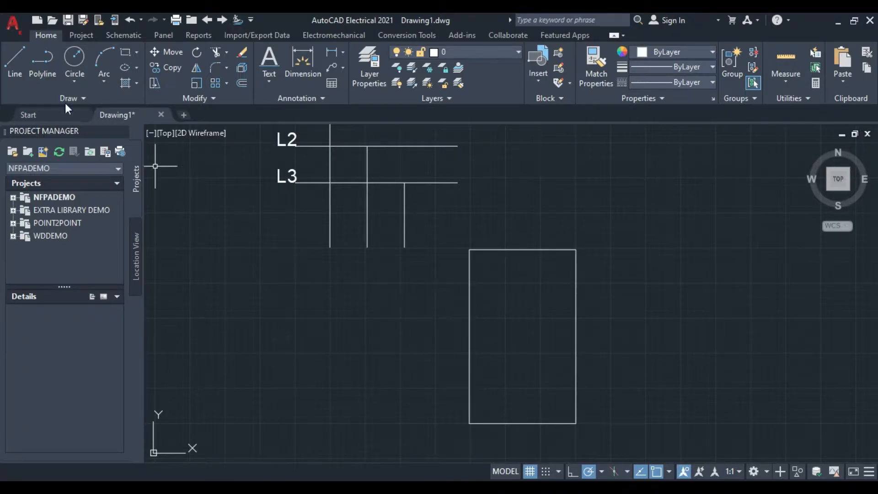
# Step: Draw a horizontal line across the rectangle from its left to its right edge, about a fifth of the way down
pyautogui.click(15, 64)
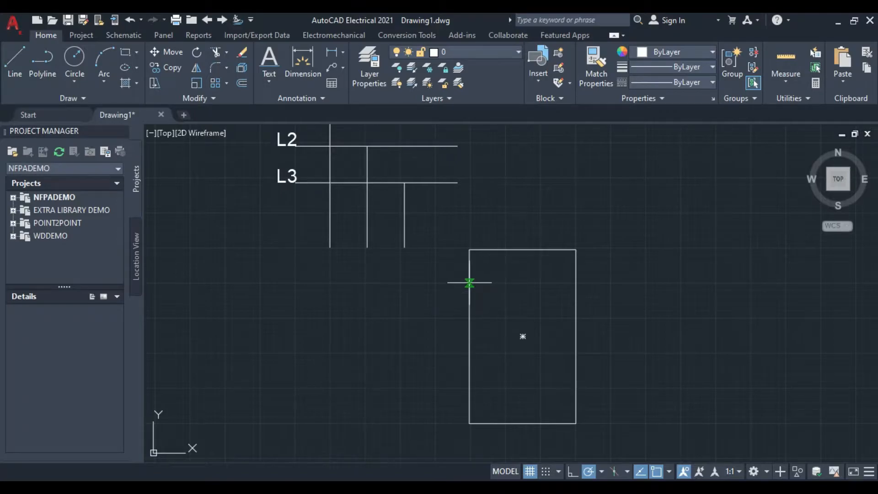
pyautogui.click(469, 283)
pyautogui.click(576, 283)
pyautogui.rightClick(424, 284)
pyautogui.click(456, 308)
# Step: Copy the rectangle's dividing line downward three times along the left edge, splitting the rectangle into five roughly equal rows
pyautogui.click(527, 283)
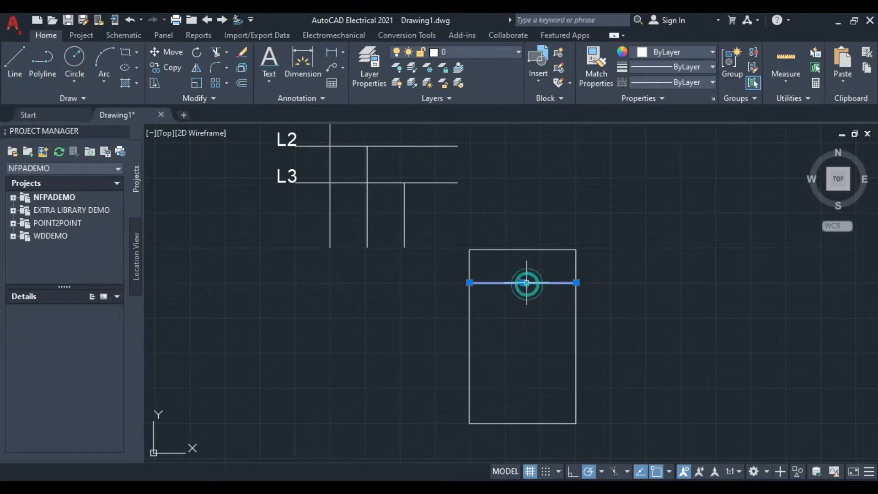
pyautogui.rightClick(463, 273)
pyautogui.click(484, 275)
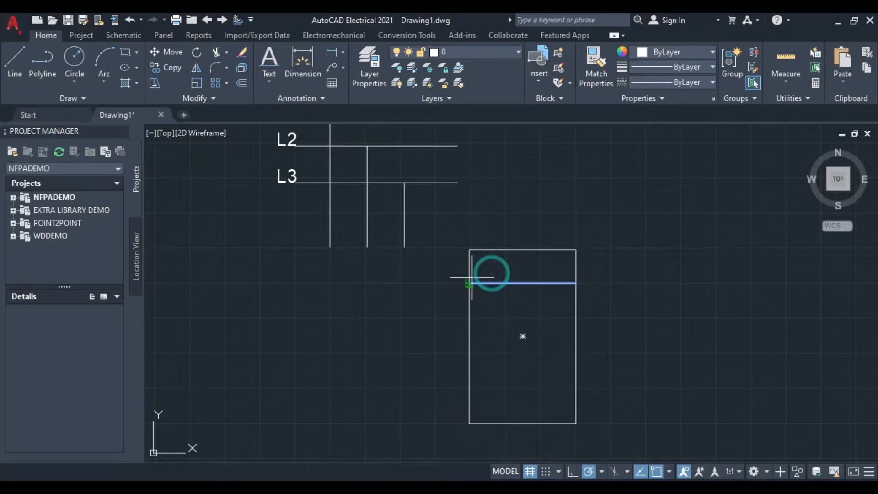
pyautogui.click(469, 283)
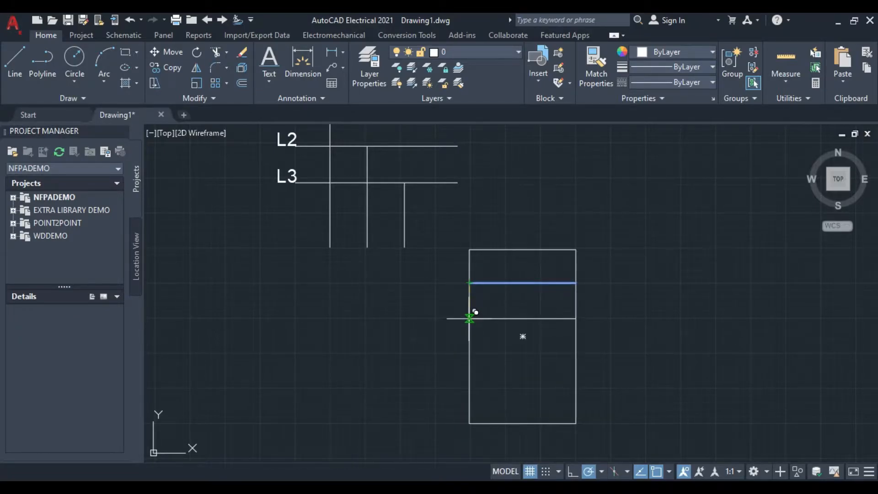
pyautogui.click(470, 318)
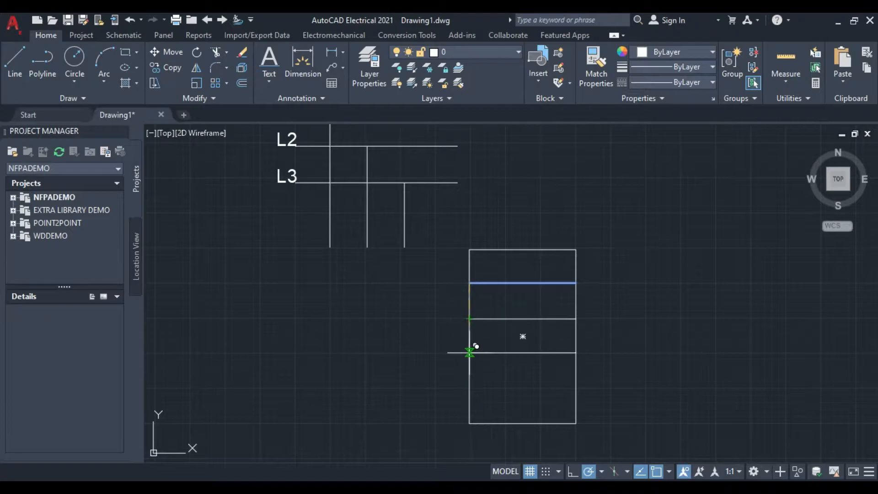
pyautogui.click(469, 352)
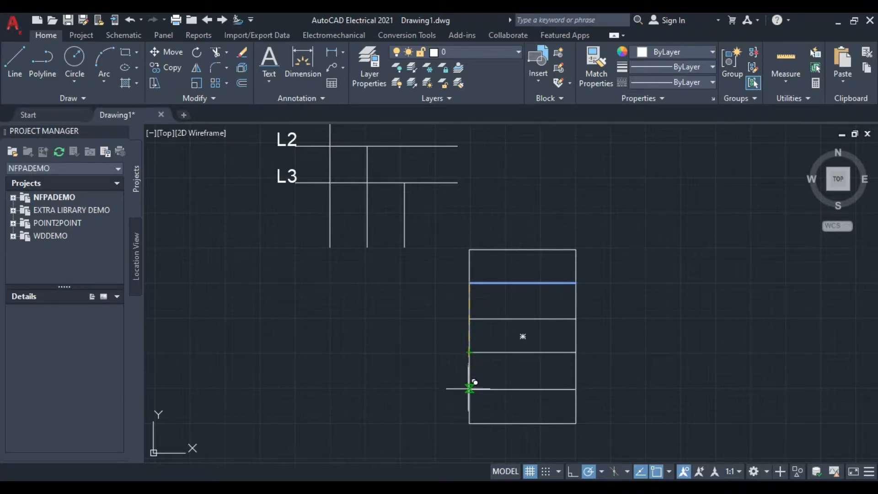
pyautogui.click(469, 388)
pyautogui.rightClick(305, 372)
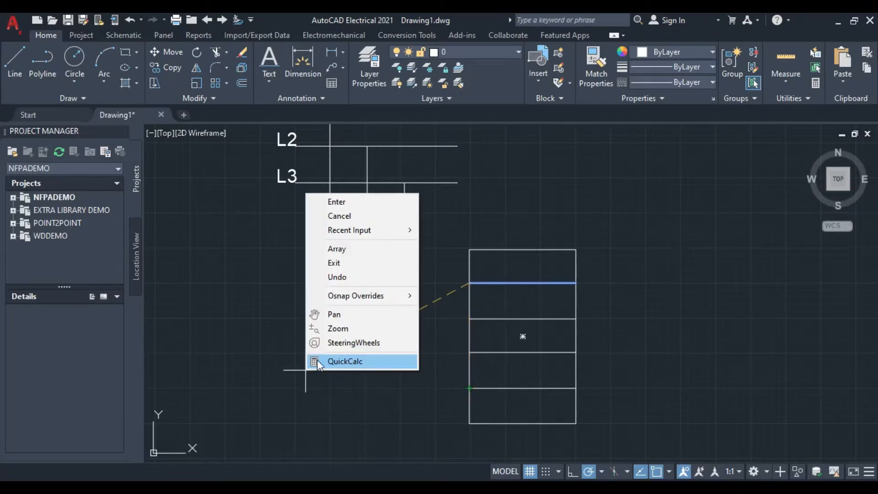
pyautogui.click(355, 215)
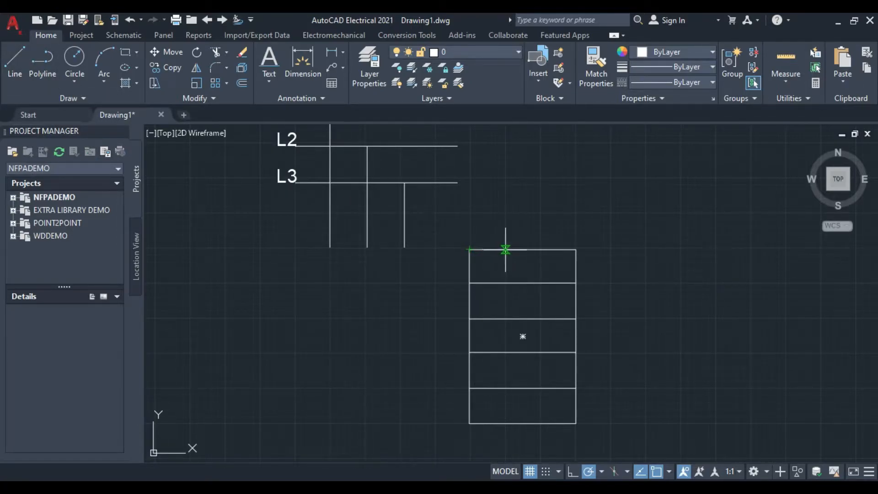
# Step: Draw a vertical line through the rectangle from its top to its bottom edge, about a third of the width from the left
pyautogui.click(505, 249)
pyautogui.click(505, 424)
pyautogui.rightClick(313, 250)
pyautogui.click(334, 271)
# Step: Copy the rectangle's vertical dividing line right to about two thirds of the width, dividing it into three columns
pyautogui.click(505, 302)
pyautogui.rightClick(505, 302)
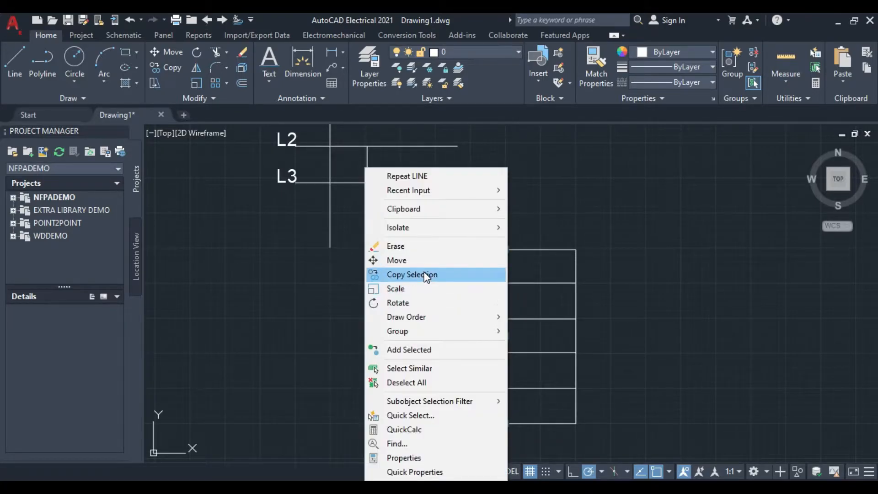
pyautogui.click(424, 271)
pyautogui.click(505, 249)
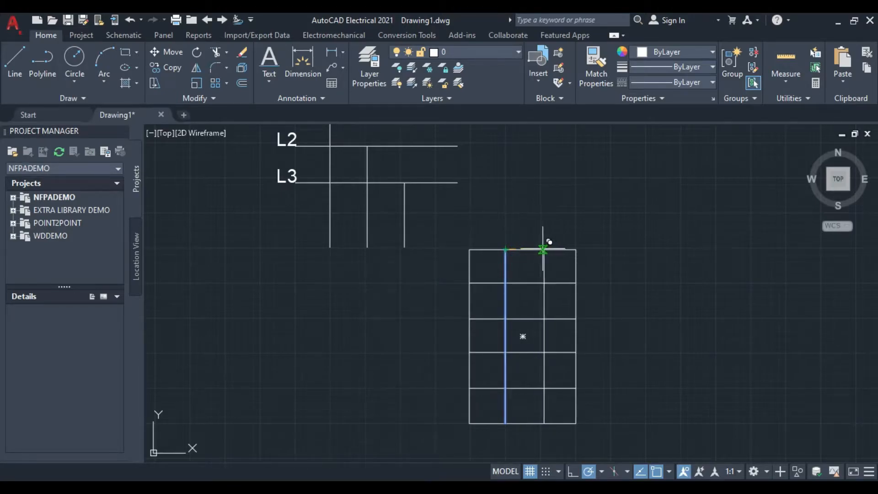
pyautogui.click(541, 249)
pyautogui.rightClick(542, 180)
pyautogui.click(563, 186)
# Step: Move the whole grid straight down by about one row height
pyautogui.moveTo(374, 279); pyautogui.dragTo(444, 238, button='middle')
pyautogui.click(519, 180)
pyautogui.click(735, 421)
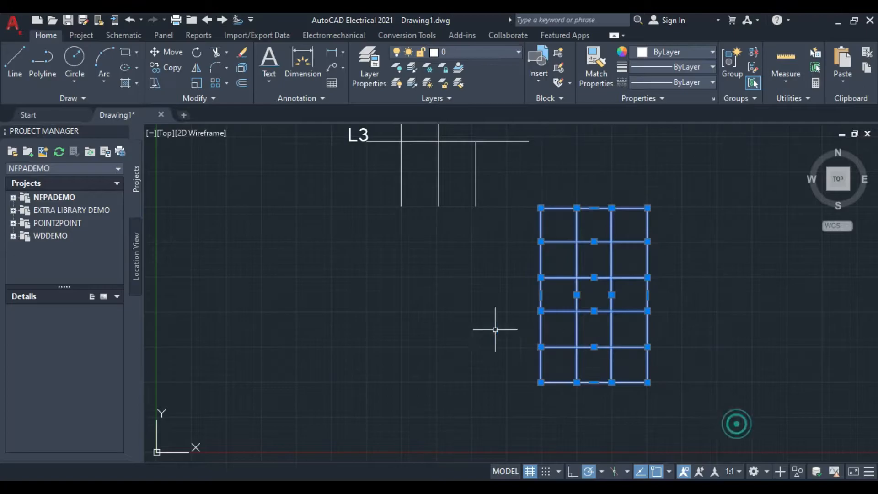
pyautogui.rightClick(494, 328)
pyautogui.click(521, 128)
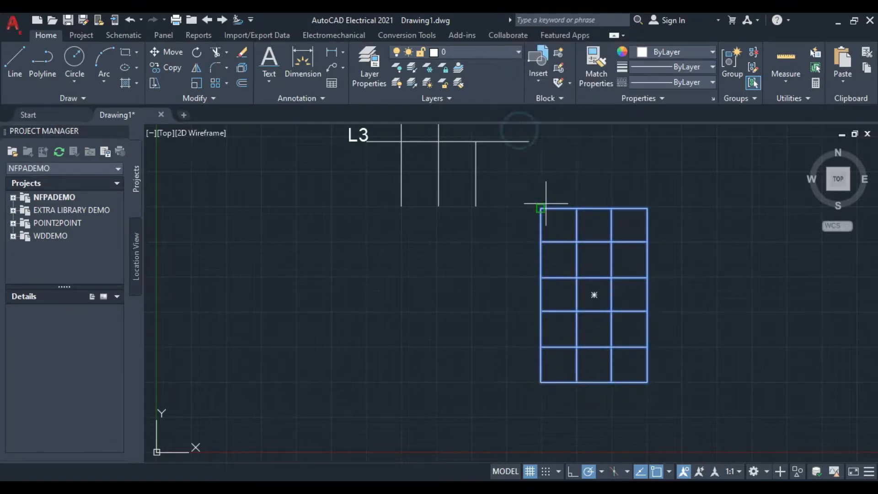
pyautogui.click(541, 209)
pyautogui.click(540, 242)
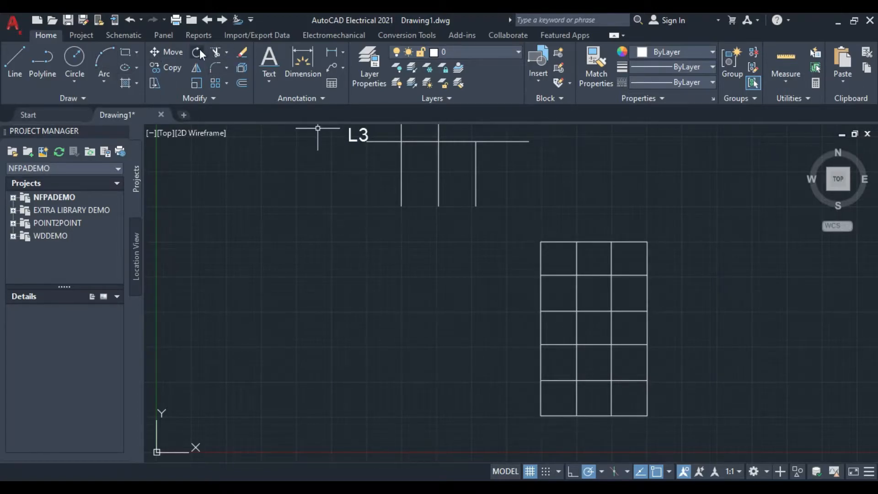
# Step: Draw a small circle just left of the grid, beside the upper part of its first row
pyautogui.click(78, 54)
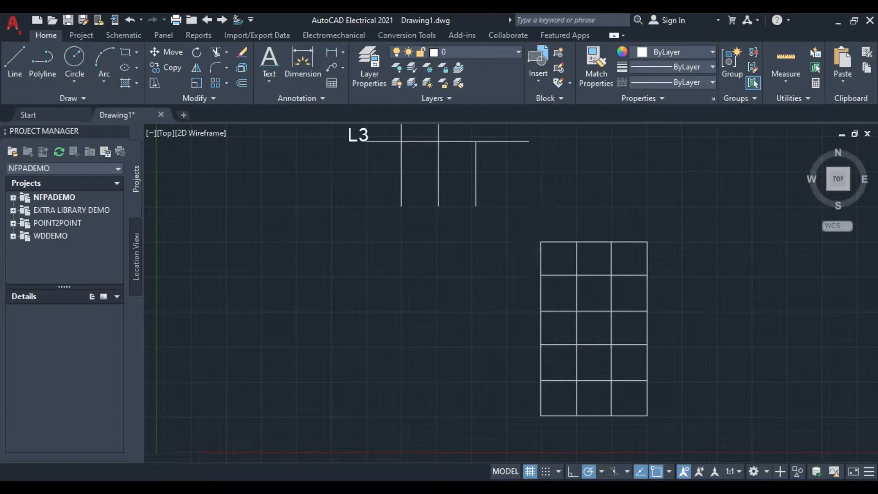
pyautogui.scroll(2, 547, 242)
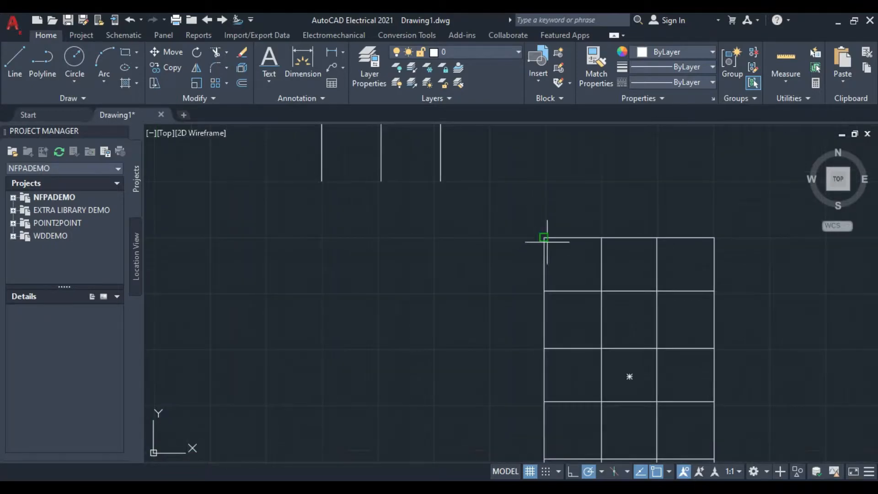
pyautogui.click(511, 253)
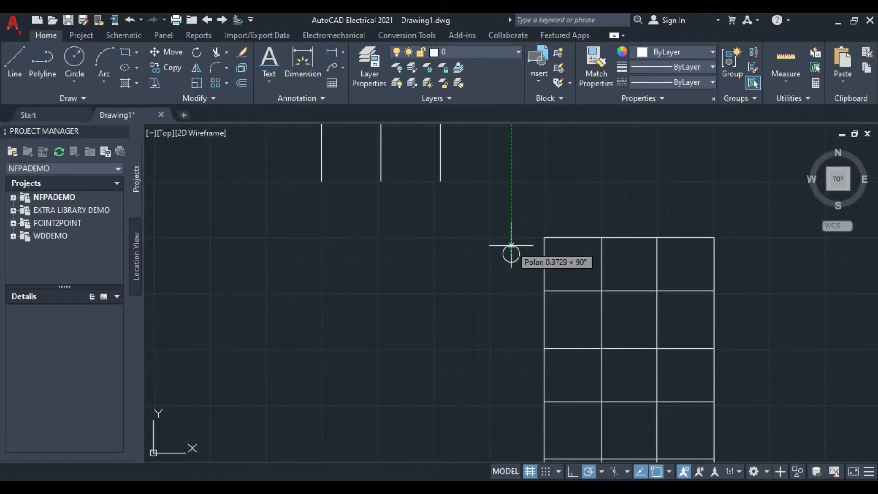
pyautogui.click(517, 254)
# Step: Copy the small circle straight down five times, forming a vertical pair of circles beside each of the grid's first three rows
pyautogui.click(514, 253)
pyautogui.rightClick(447, 235)
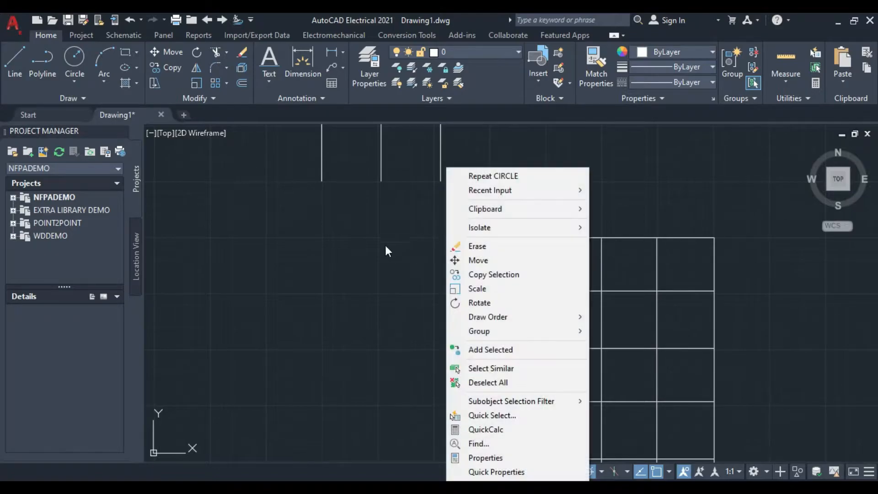
pyautogui.click(485, 272)
pyautogui.click(511, 254)
pyautogui.click(511, 275)
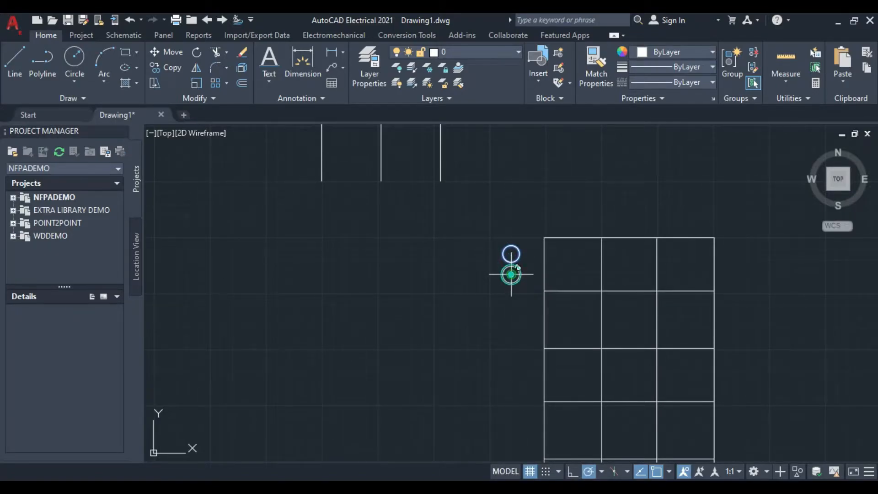
pyautogui.click(511, 309)
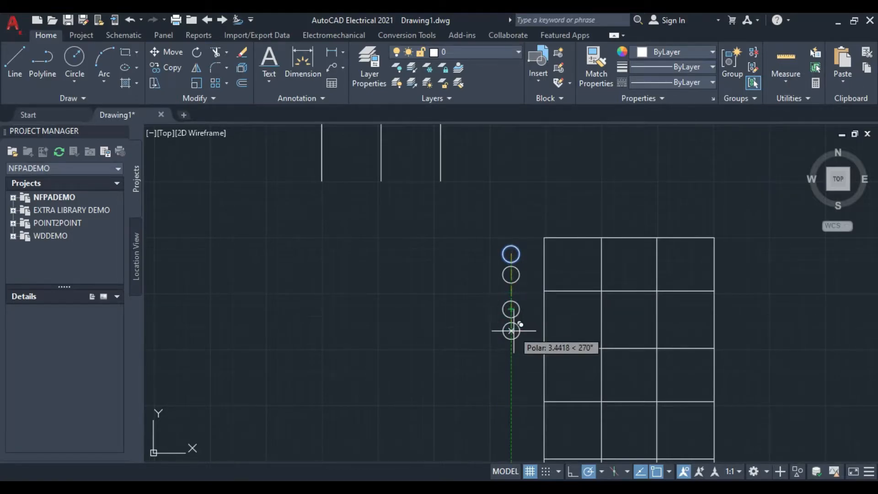
pyautogui.click(511, 331)
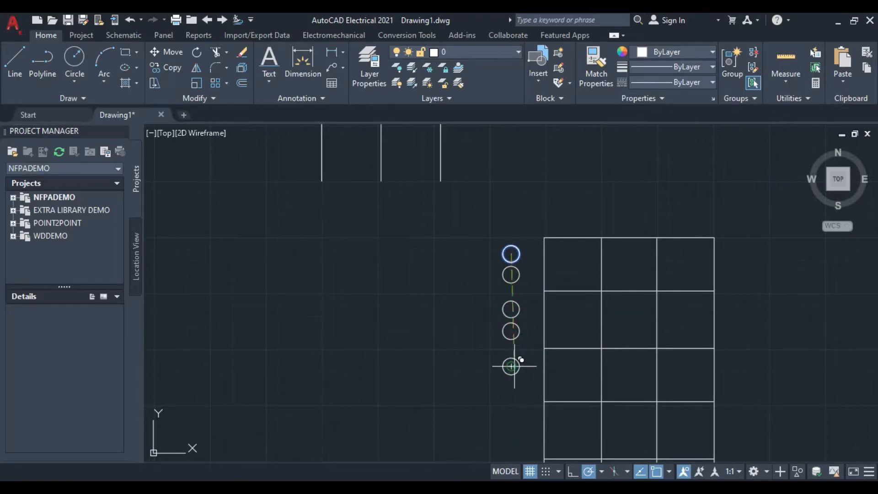
pyautogui.click(510, 366)
pyautogui.click(511, 389)
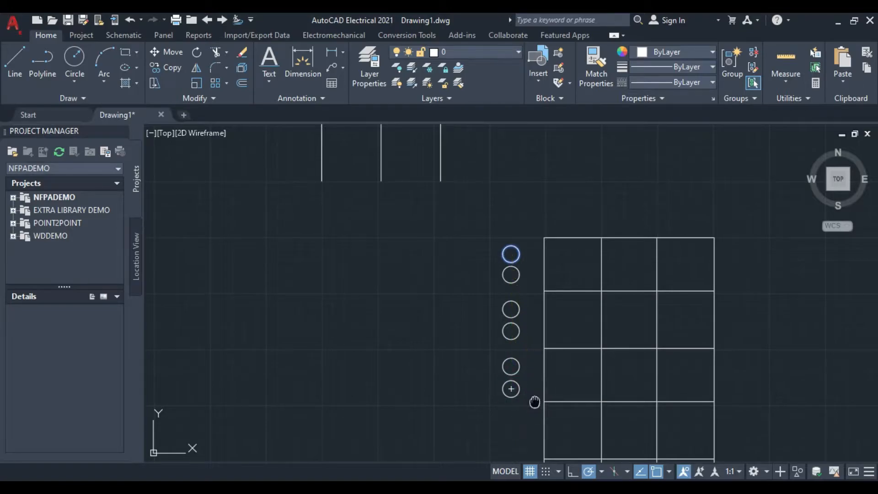
# Step: Place four more copies of the circle in the same column, one pair beside each of the grid's last two rows
pyautogui.moveTo(532, 401); pyautogui.dragTo(513, 223, button='middle')
pyautogui.click(491, 244)
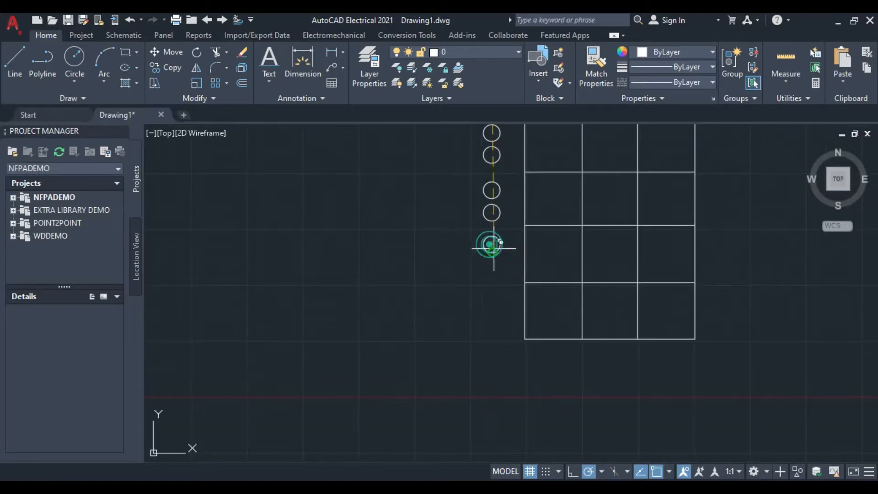
pyautogui.click(491, 267)
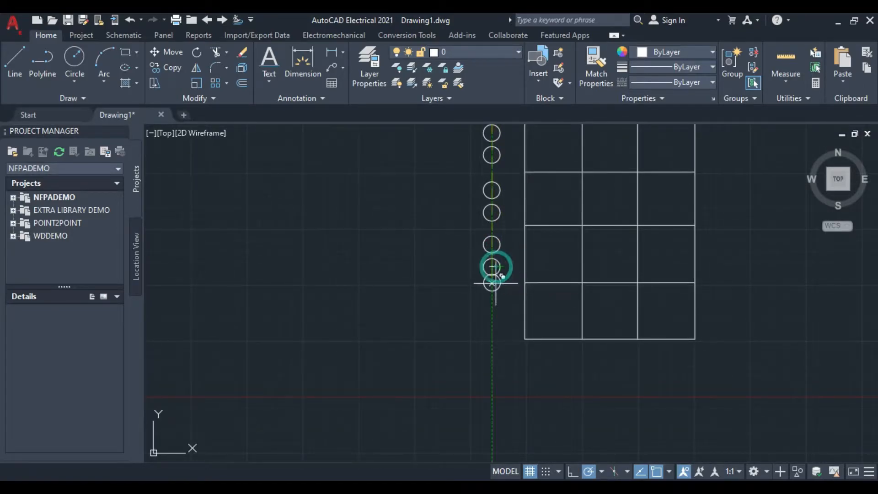
pyautogui.click(492, 301)
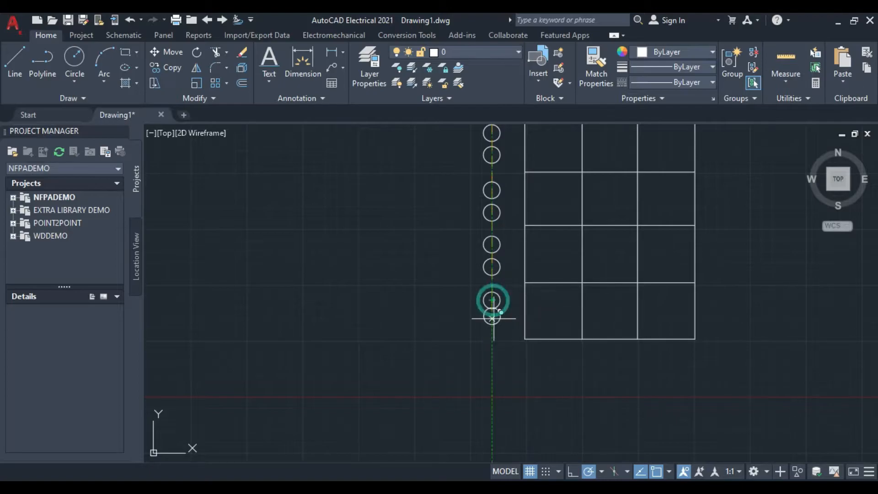
pyautogui.click(491, 320)
pyautogui.rightClick(386, 264)
pyautogui.click(441, 289)
# Step: Move all ten circles together slightly right, by about half a circle's diameter, closer to the grid
pyautogui.moveTo(448, 213); pyautogui.dragTo(466, 318, button='middle')
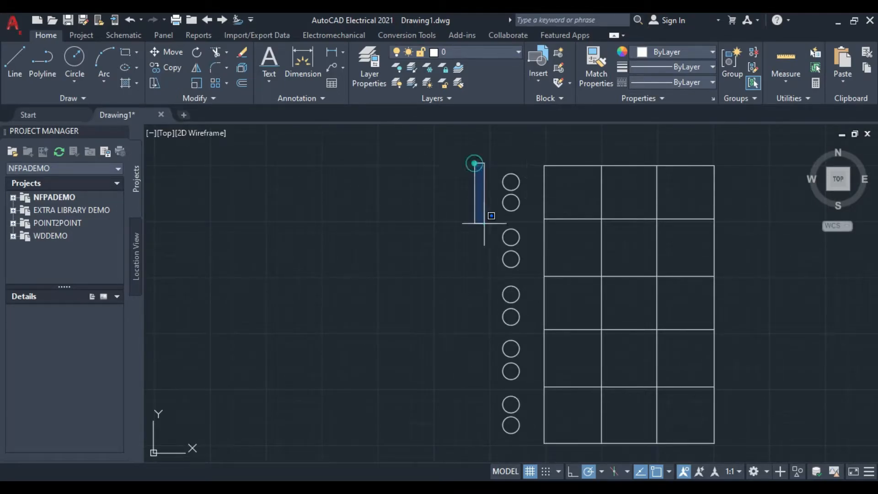
pyautogui.click(474, 163)
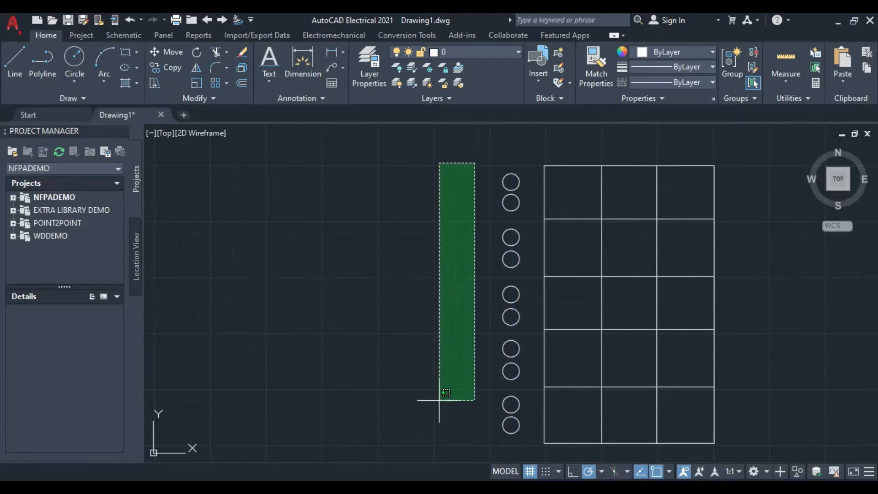
pyautogui.click(526, 444)
pyautogui.rightClick(408, 310)
pyautogui.click(440, 108)
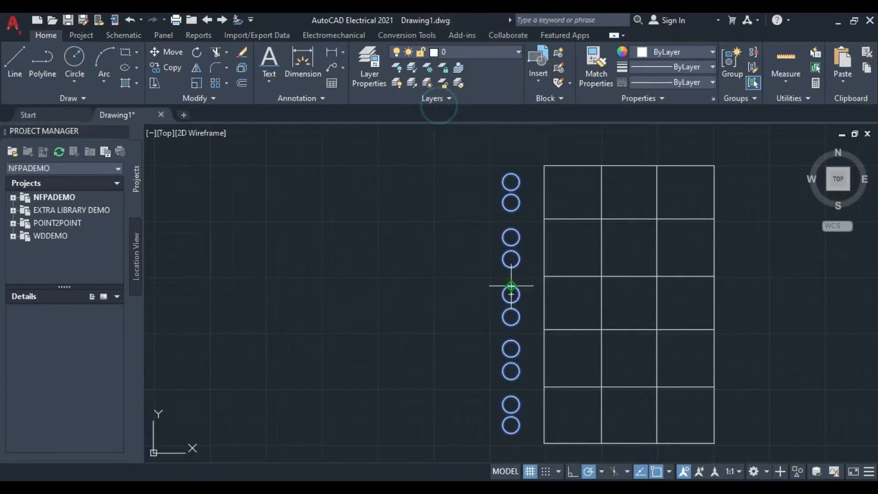
pyautogui.click(511, 294)
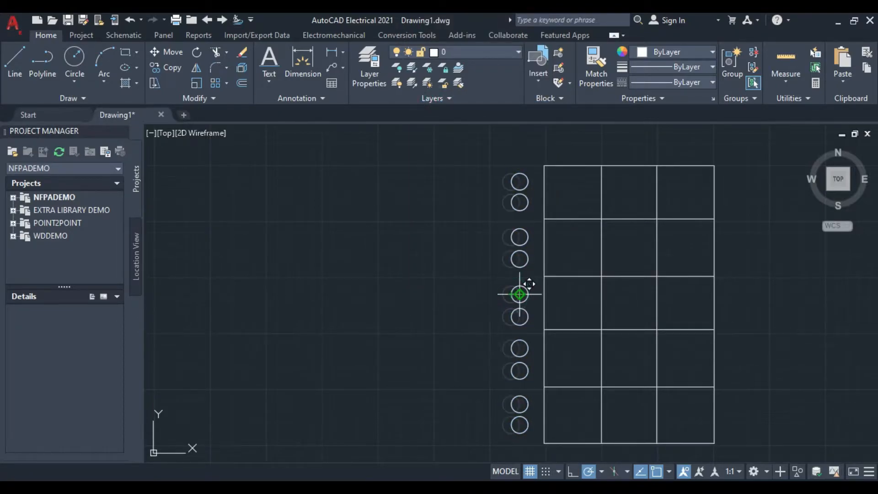
pyautogui.click(519, 294)
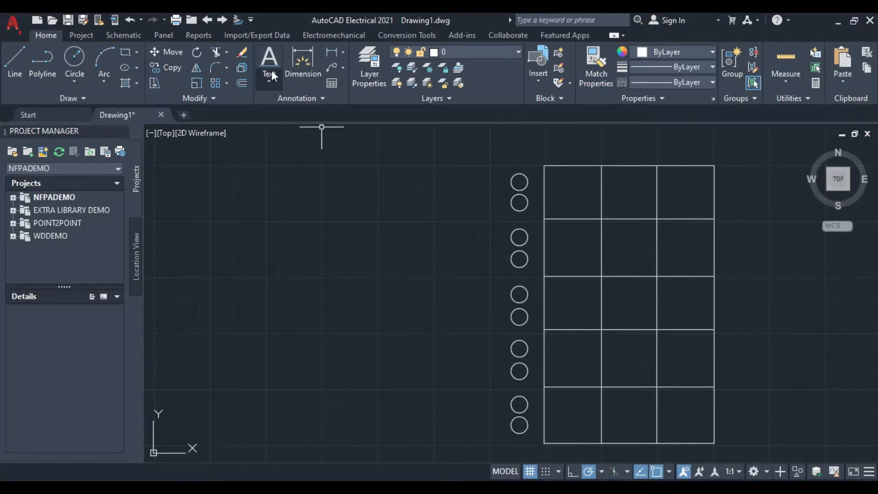
# Step: Add text labels left of the first four circles from top to bottom: 1, 2, 2 and 3
pyautogui.scroll(3, 517, 179)
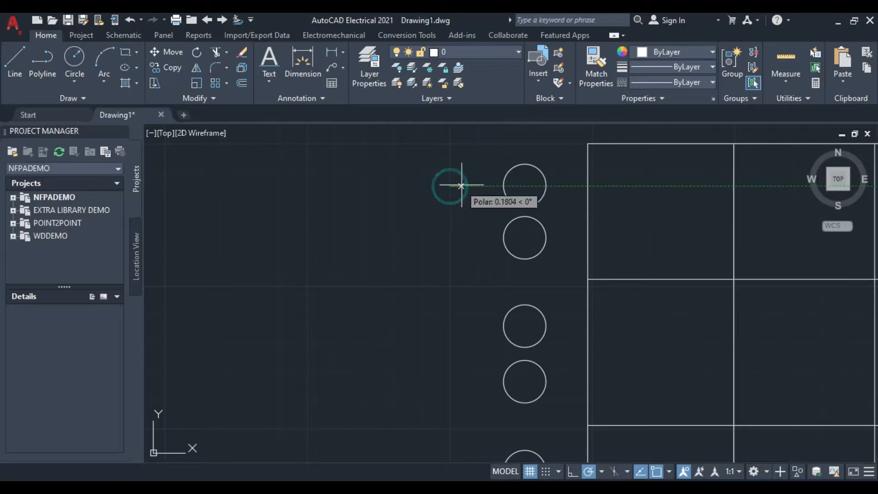
pyautogui.click(473, 186)
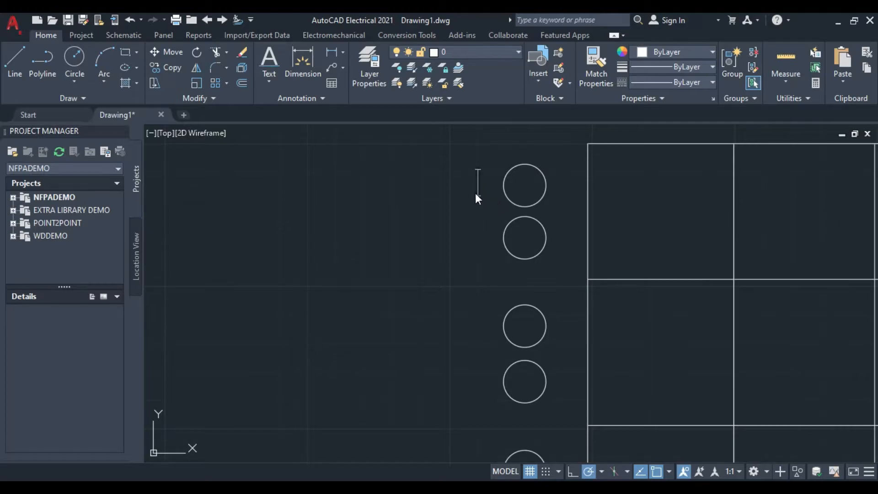
pyautogui.write('1')
pyautogui.write('2')
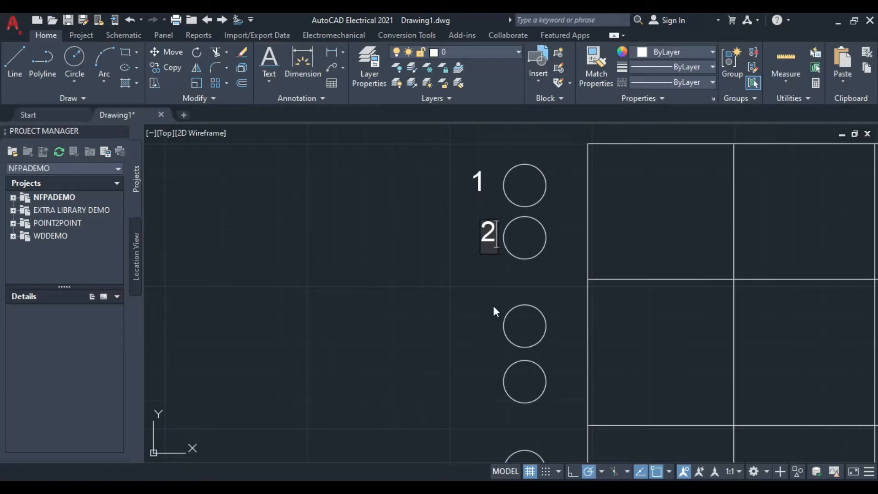
pyautogui.click(480, 325)
pyautogui.write('2')
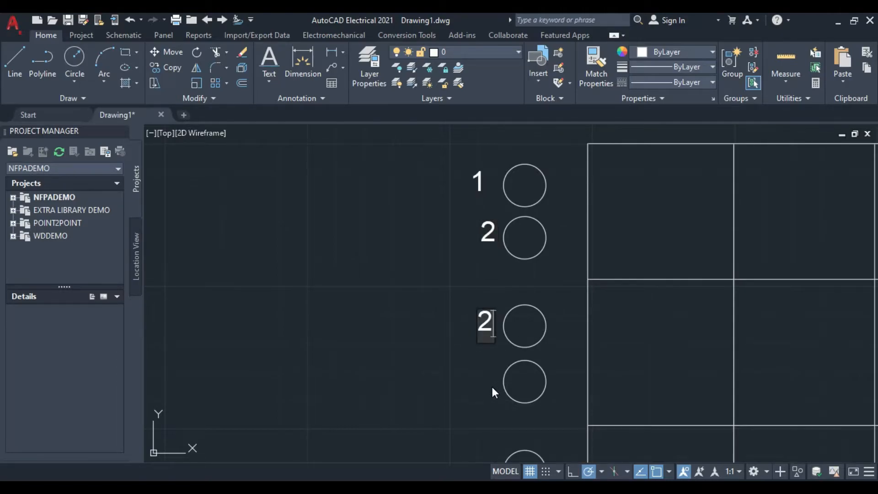
pyautogui.click(476, 391)
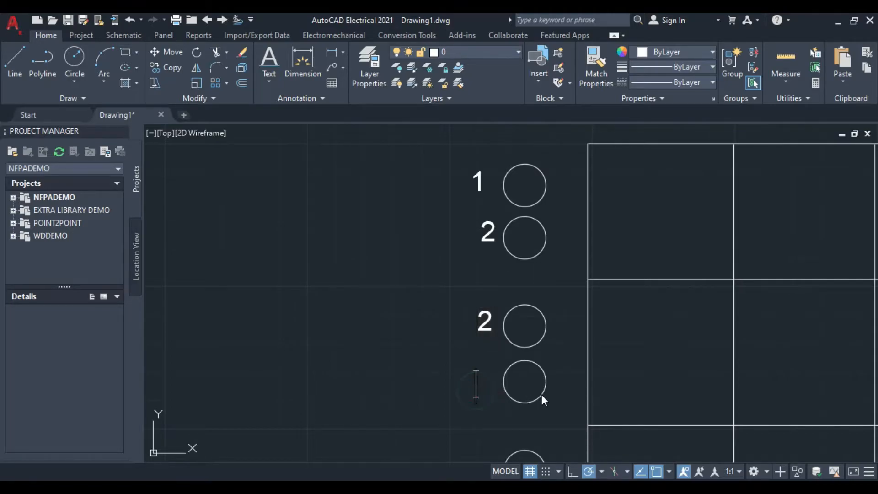
pyautogui.write('3')
# Step: Label the circles beside the grid's third row 3 and 4, and those beside its fourth row 4 and 1
pyautogui.scroll(-4, 470, 375)
pyautogui.scroll(4, 472, 386)
pyautogui.moveTo(472, 388); pyautogui.dragTo(454, 186, button='middle')
pyautogui.write('3')
pyautogui.click(448, 294)
pyautogui.write('4')
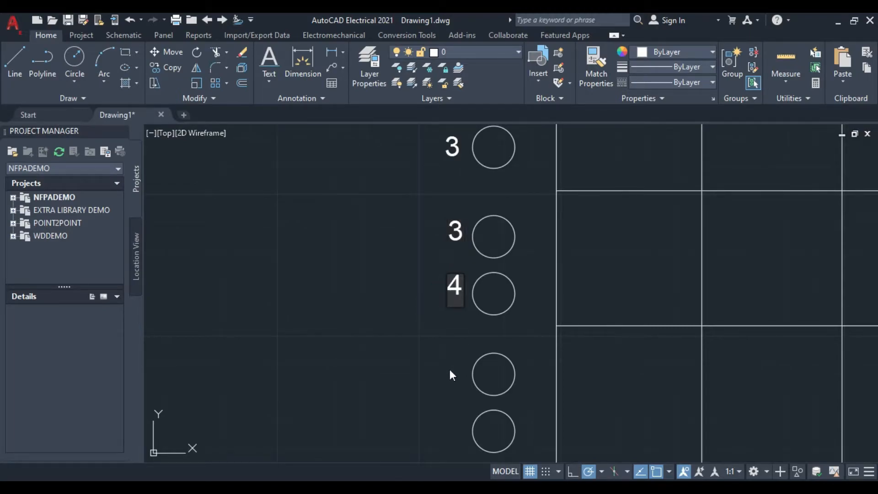
pyautogui.moveTo(422, 349); pyautogui.dragTo(415, 272, button='middle')
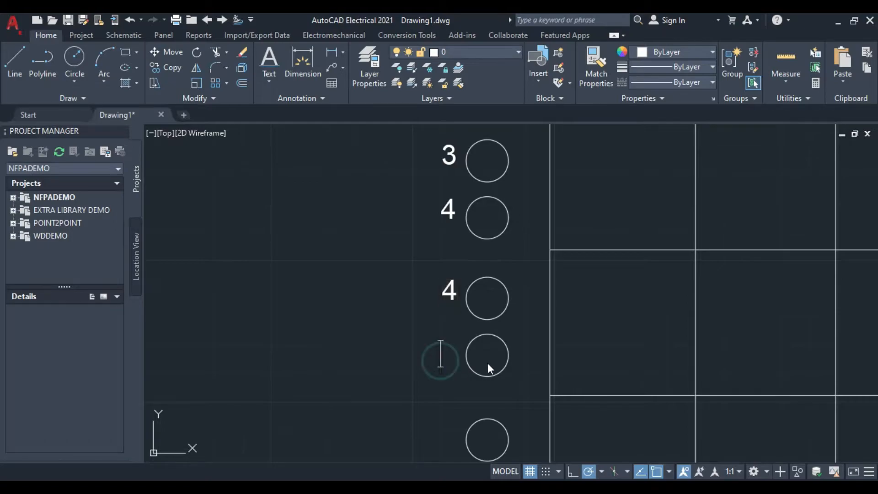
pyautogui.write('1')
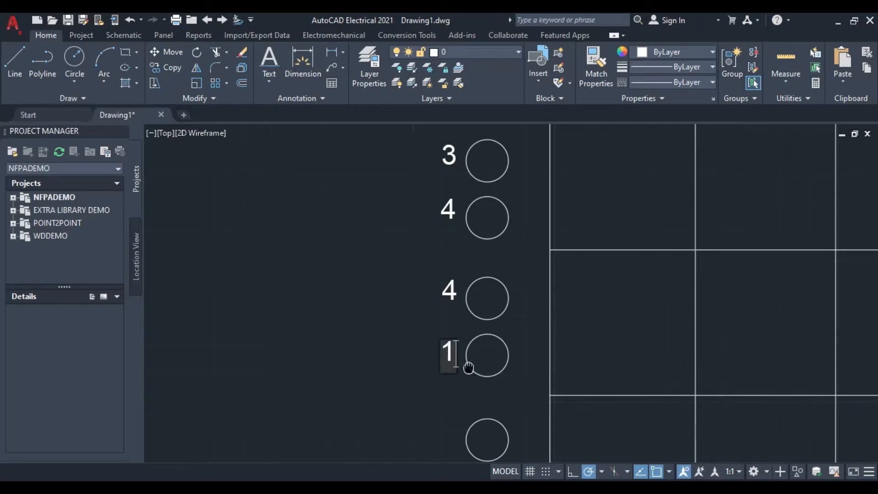
# Step: Label the two circles beside the grid's last row 5 and 6, and finish the text command
pyautogui.moveTo(469, 367); pyautogui.dragTo(450, 213, button='middle')
pyautogui.click(420, 295)
pyautogui.write('5')
pyautogui.click(420, 348)
pyautogui.write('6')
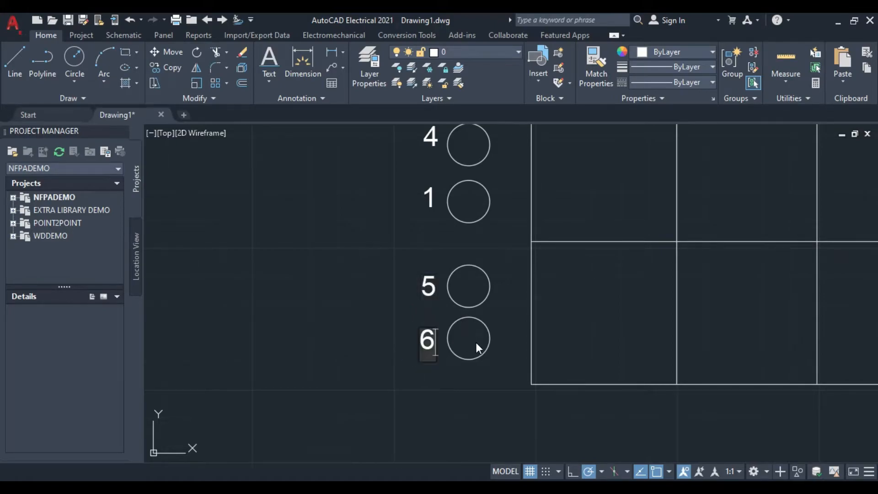
pyautogui.press('Return')
pyautogui.press('Return')
# Step: Move the topmost label 1 slightly right and up, closer to its circle
pyautogui.moveTo(394, 251); pyautogui.dragTo(409, 454, button='middle')
pyautogui.scroll(2, 412, 228)
pyautogui.scroll(-5, 411, 228)
pyautogui.moveTo(416, 215); pyautogui.dragTo(402, 274, button='middle')
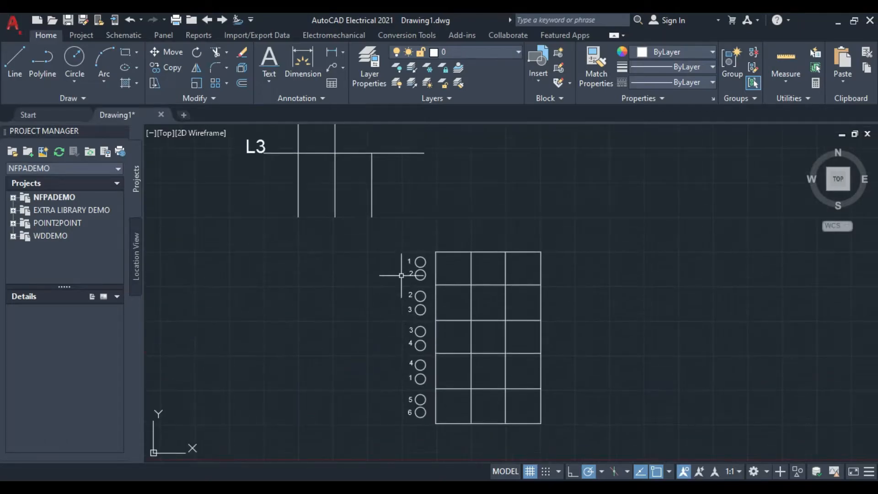
pyautogui.scroll(4, 408, 266)
pyautogui.click(419, 228)
pyautogui.click(412, 235)
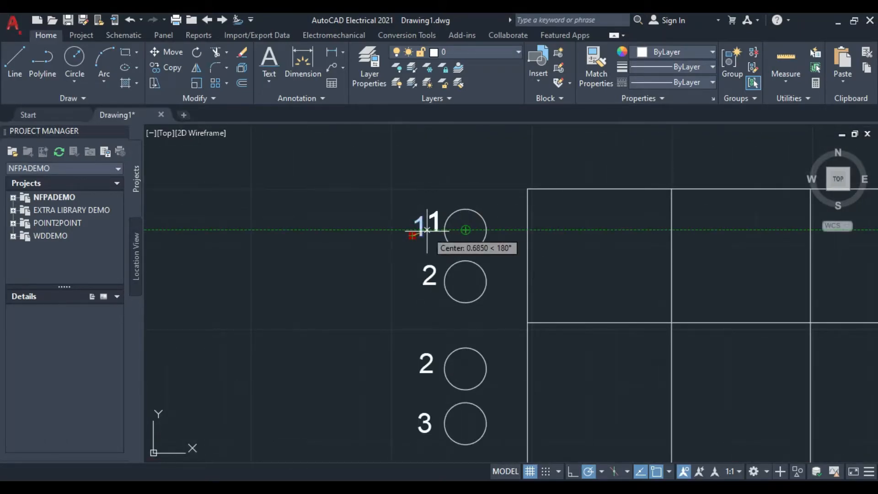
pyautogui.click(424, 228)
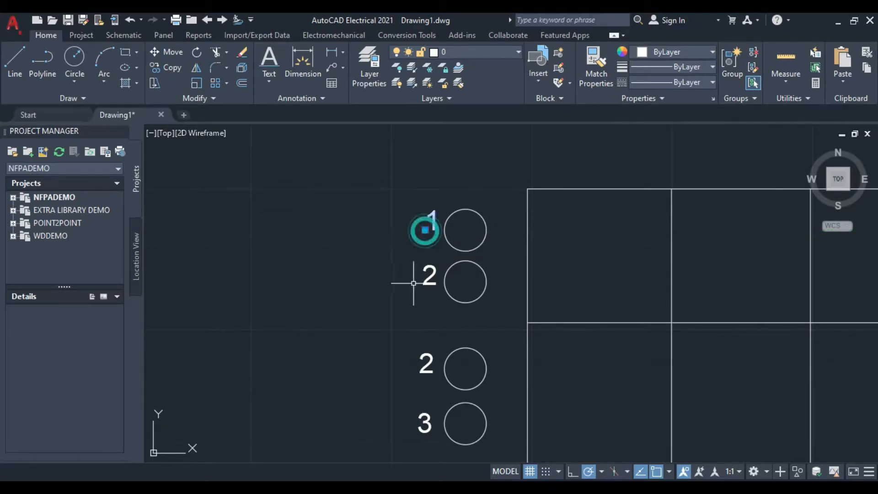
# Step: Move the two labels 2 closer to their circles, lining up their insertion points with the topmost label 1
pyautogui.click(422, 280)
pyautogui.click(422, 283)
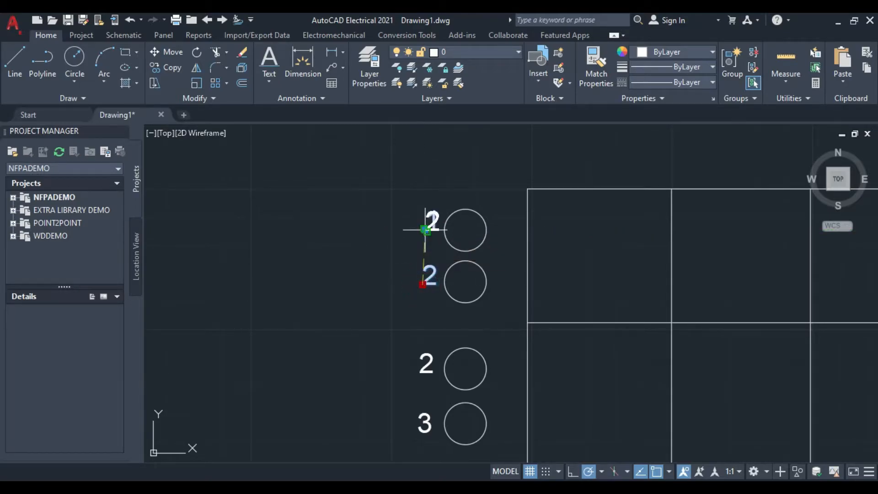
pyautogui.scroll(2, 426, 233)
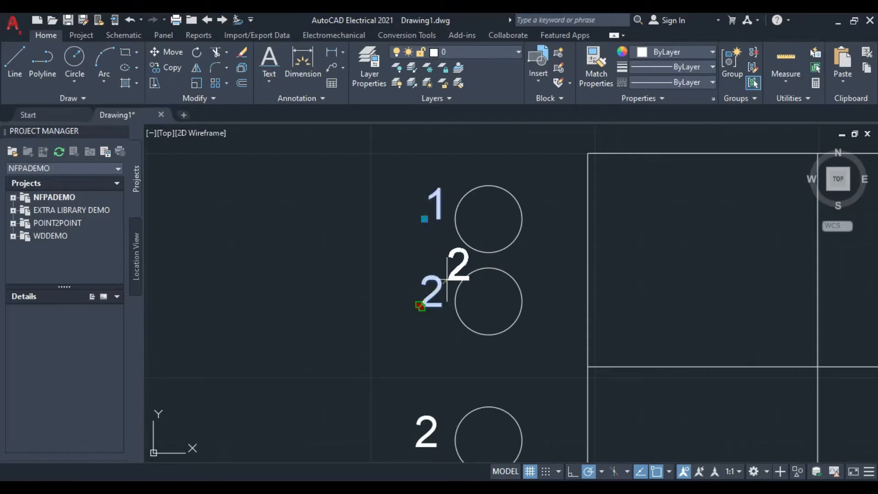
pyautogui.click(425, 297)
pyautogui.moveTo(411, 403); pyautogui.dragTo(417, 260, button='middle')
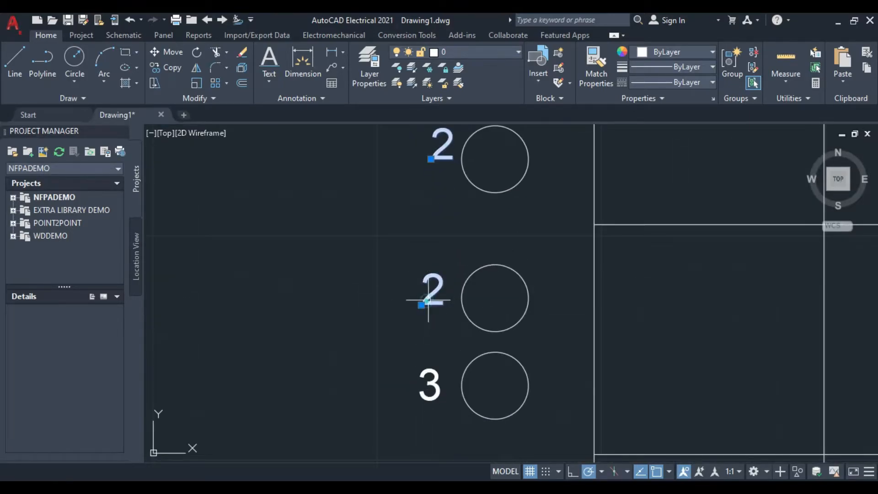
pyautogui.click(421, 305)
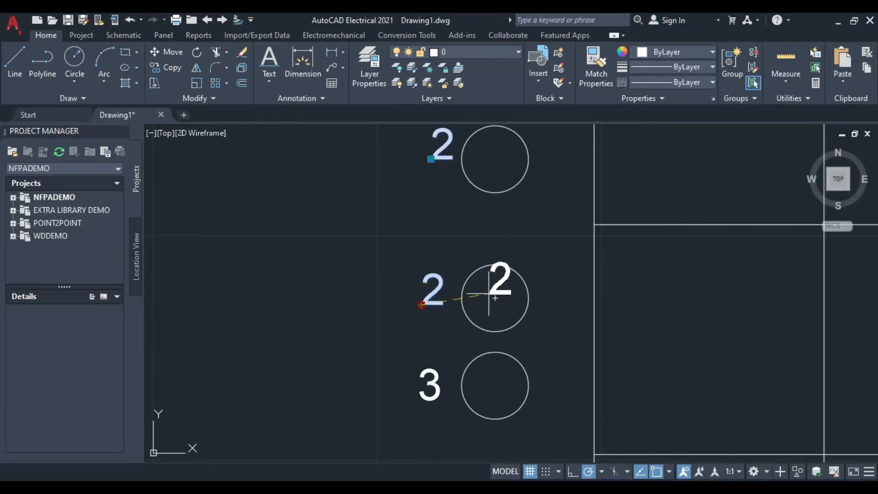
pyautogui.click(429, 298)
# Step: Move the two labels 3 closer to their circles, in vertical line with the labels above
pyautogui.moveTo(439, 354); pyautogui.dragTo(426, 255, button='middle')
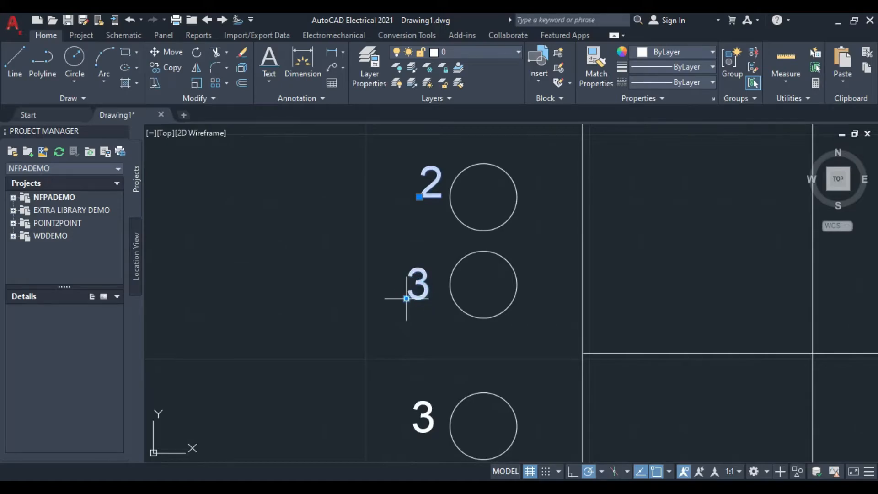
pyautogui.click(407, 299)
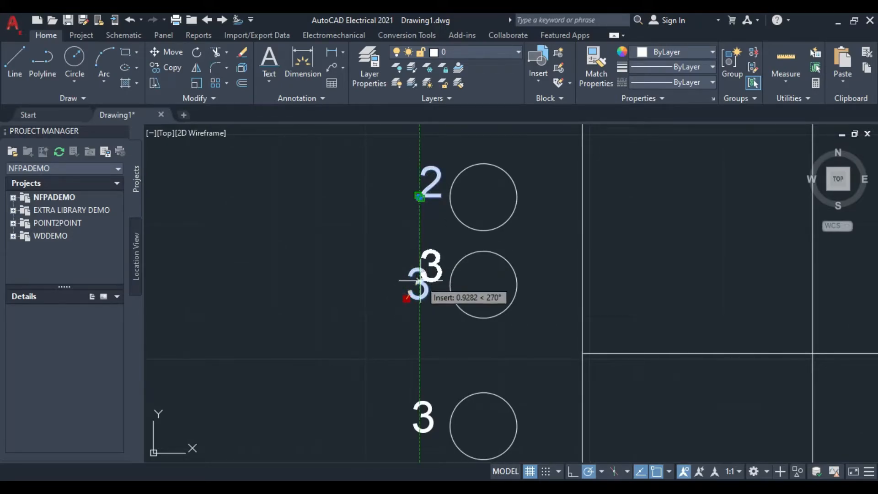
pyautogui.click(419, 284)
pyautogui.moveTo(420, 344); pyautogui.dragTo(416, 289, button='middle')
pyautogui.scroll(-2, 422, 315)
pyautogui.scroll(2, 421, 325)
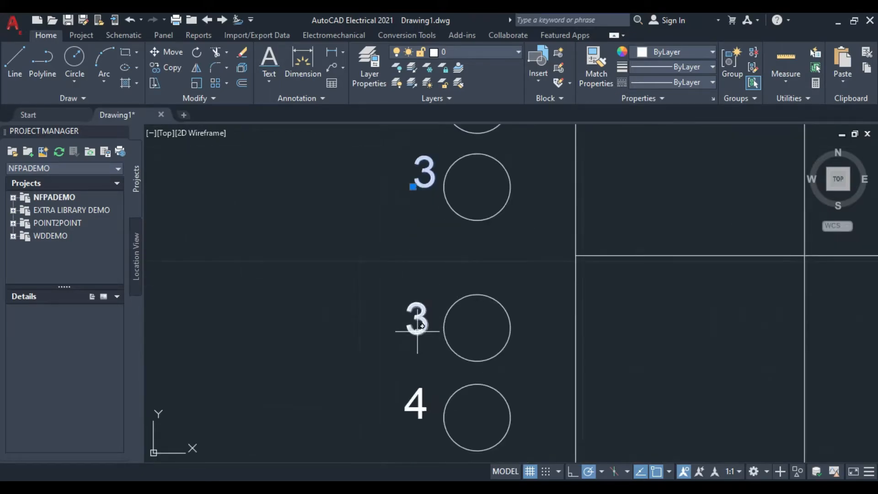
pyautogui.click(406, 333)
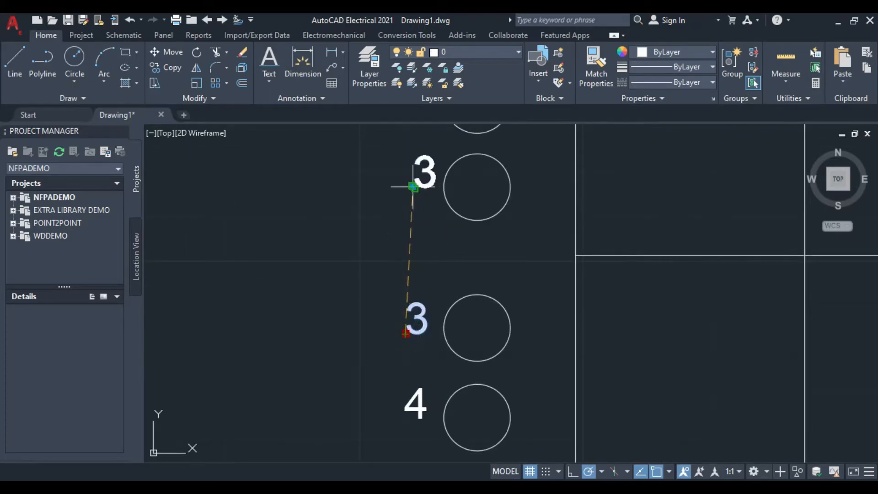
pyautogui.click(413, 326)
# Step: Move the two labels 4 slightly towards their circles, in vertical line with the labels above
pyautogui.moveTo(411, 376)
pyautogui.mouseDown(button='middle')
pyautogui.moveTo(411, 314)
pyautogui.moveTo(425, 286)
pyautogui.mouseUp(button='middle')
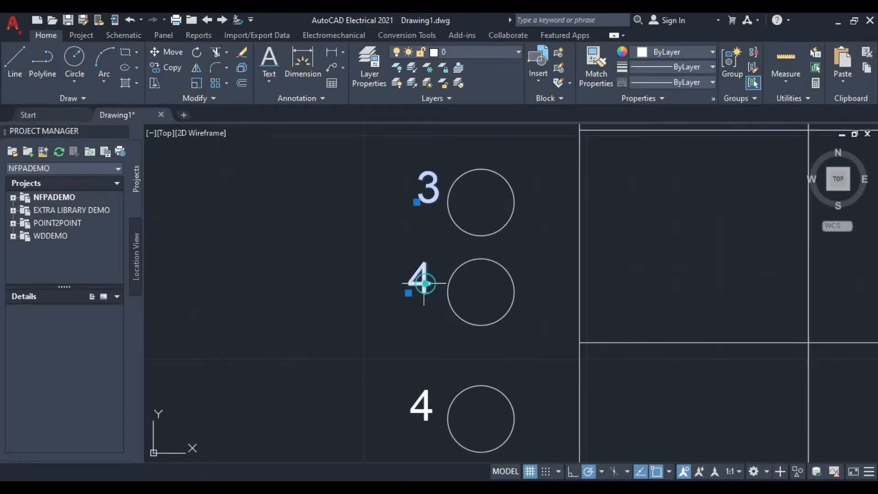
pyautogui.click(409, 293)
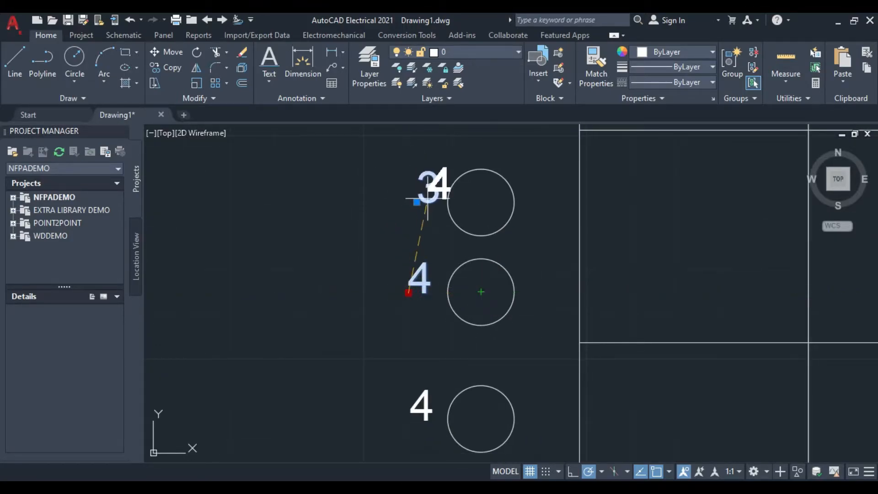
pyautogui.click(417, 291)
pyautogui.moveTo(408, 343); pyautogui.dragTo(415, 182, button='middle')
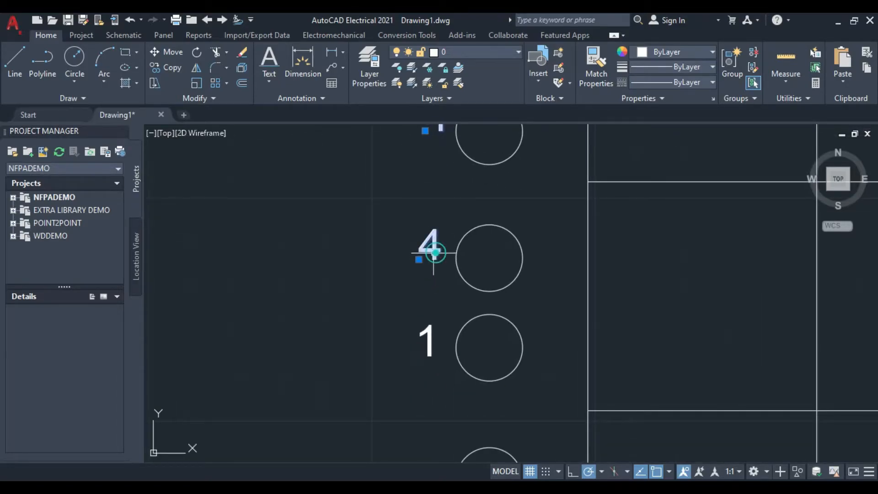
pyautogui.click(418, 259)
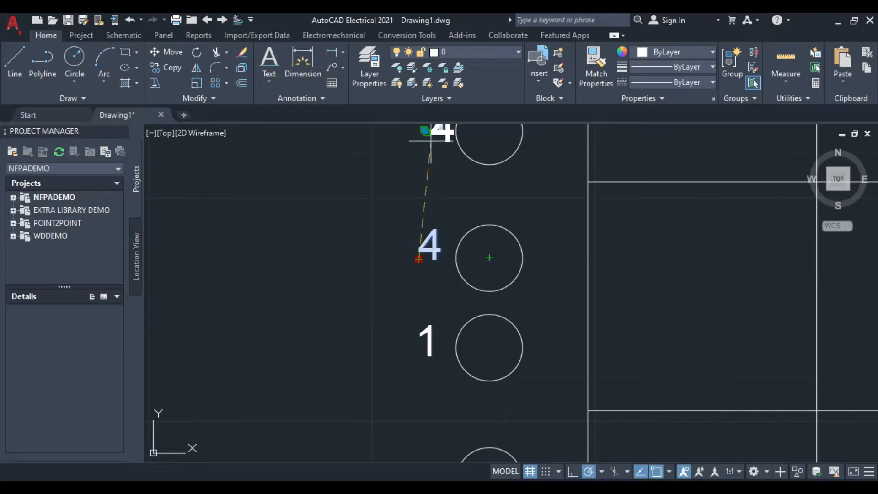
pyautogui.click(427, 261)
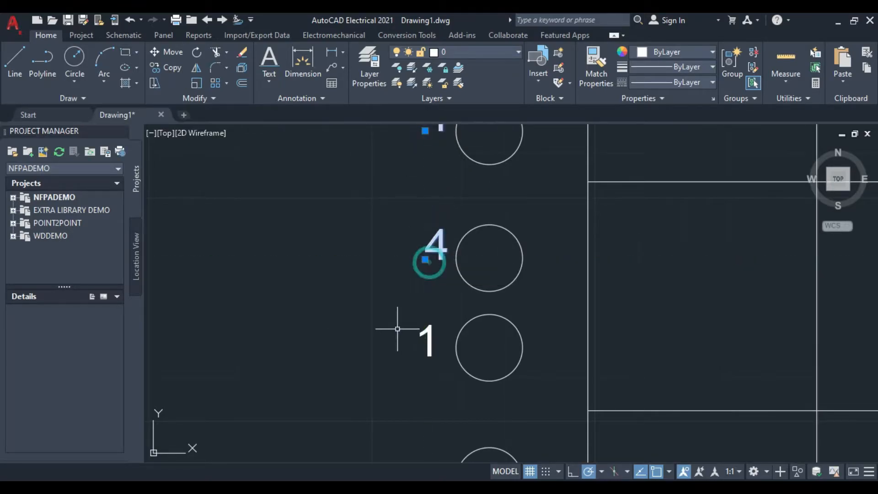
# Step: Move the lower label 1 and the labels 5 and 6 closer to their circles, aligned with the labels above
pyautogui.moveTo(398, 328); pyautogui.dragTo(409, 207, button='middle')
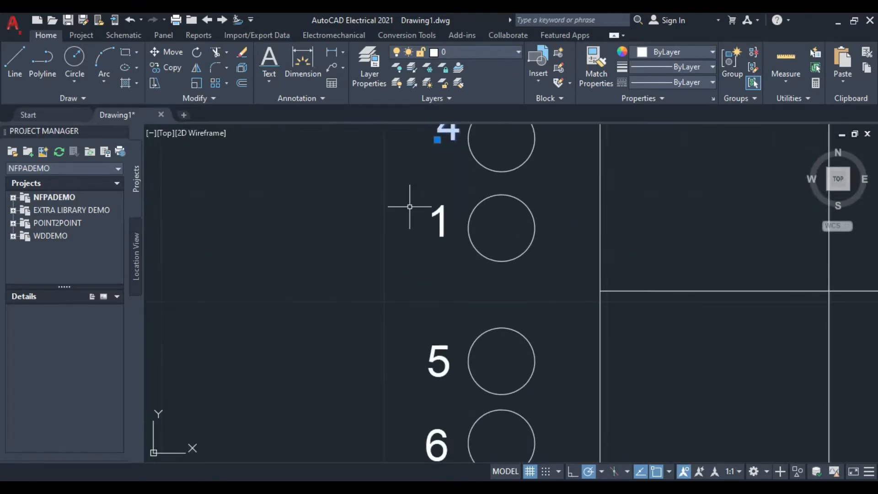
pyautogui.click(427, 236)
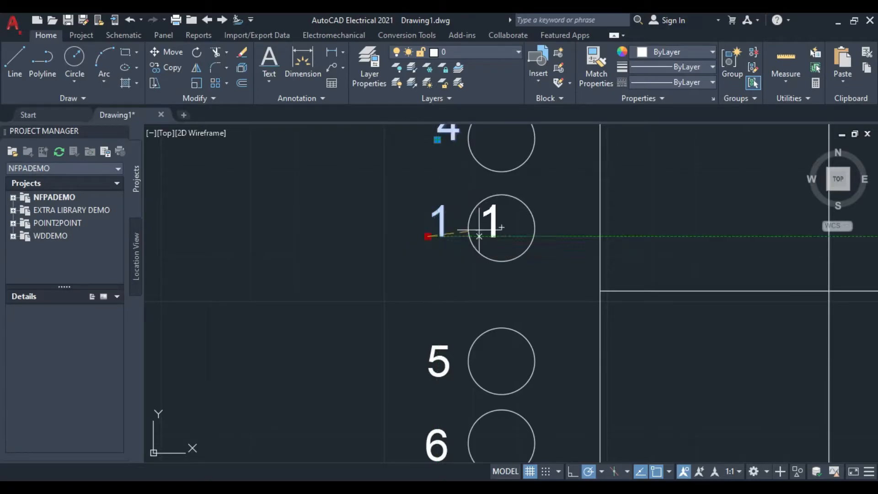
pyautogui.click(436, 227)
pyautogui.moveTo(440, 333); pyautogui.dragTo(440, 234, button='middle')
pyautogui.click(422, 249)
pyautogui.moveTo(437, 193); pyautogui.dragTo(445, 265, button='middle')
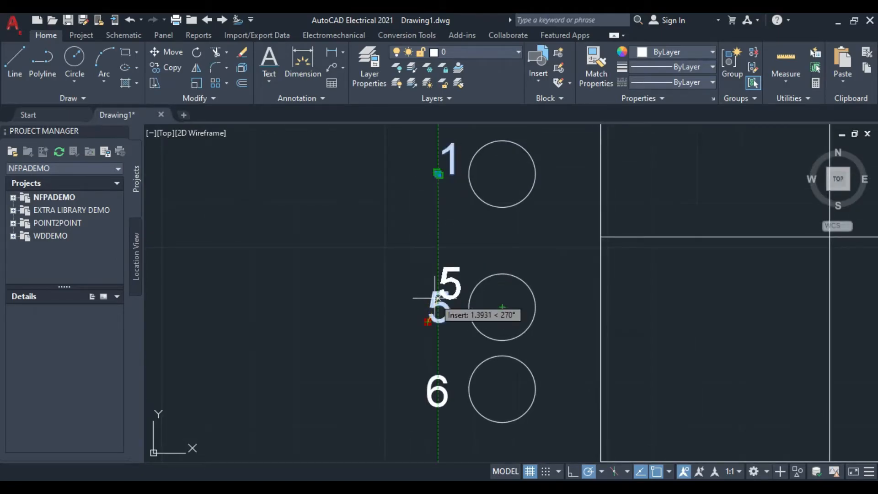
pyautogui.click(438, 307)
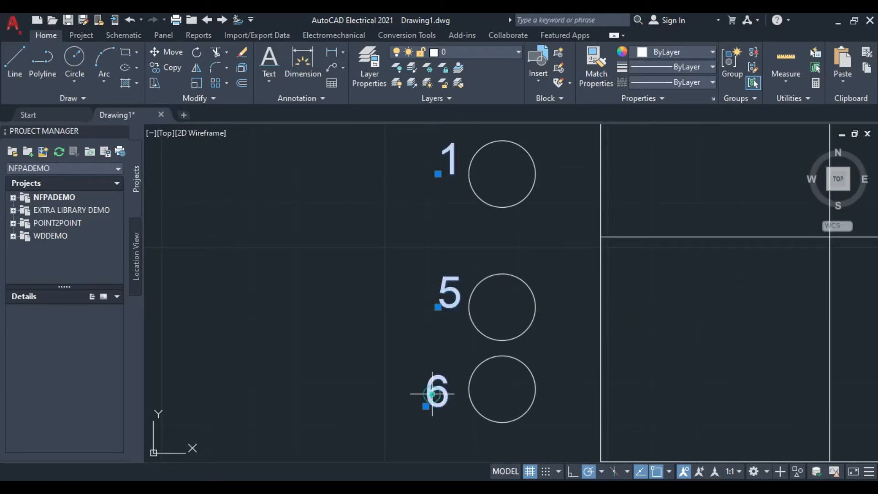
pyautogui.click(425, 405)
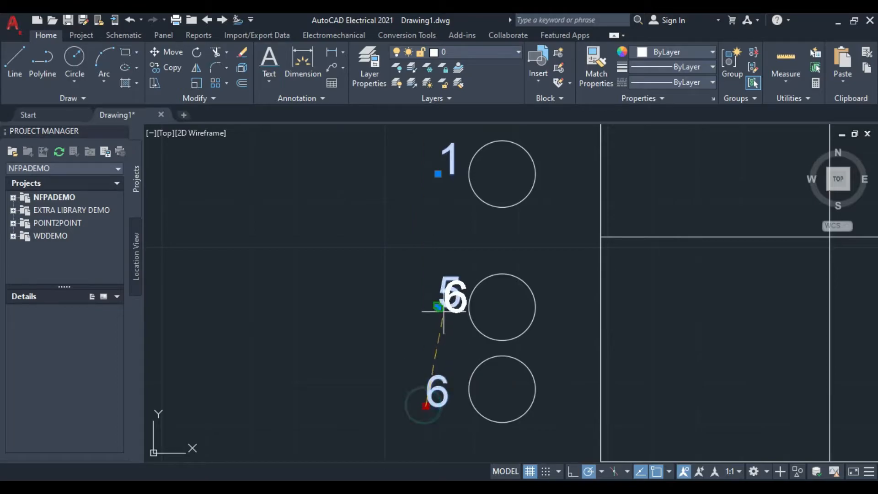
pyautogui.click(438, 387)
# Step: Draw a connecting line from the top circle 1 down between the circles and the grid to the lower circle 1, with angled ends
pyautogui.moveTo(349, 313)
pyautogui.mouseDown(button='middle')
pyautogui.moveTo(343, 310)
pyautogui.moveTo(391, 291)
pyautogui.mouseUp(button='middle')
pyautogui.moveTo(393, 248)
pyautogui.mouseDown(button='middle')
pyautogui.moveTo(392, 284)
pyautogui.moveTo(434, 378)
pyautogui.mouseUp(button='middle')
pyautogui.click(14, 68)
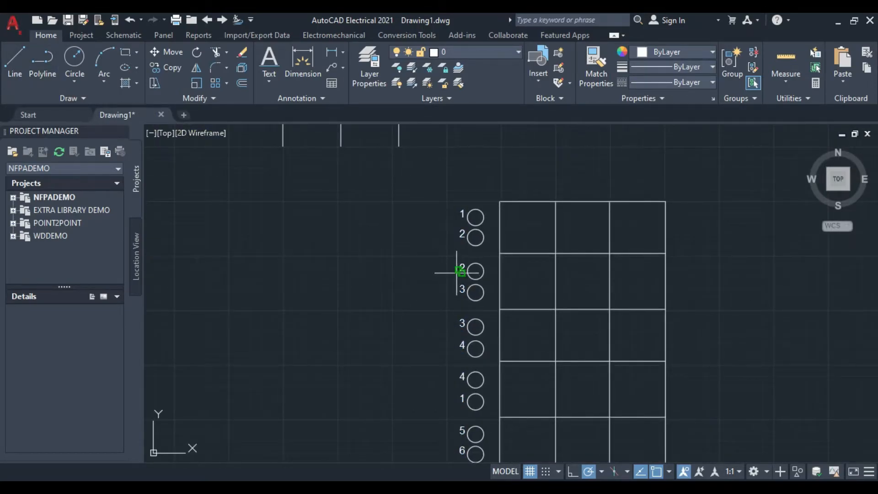
pyautogui.click(484, 217)
pyautogui.scroll(4, 489, 223)
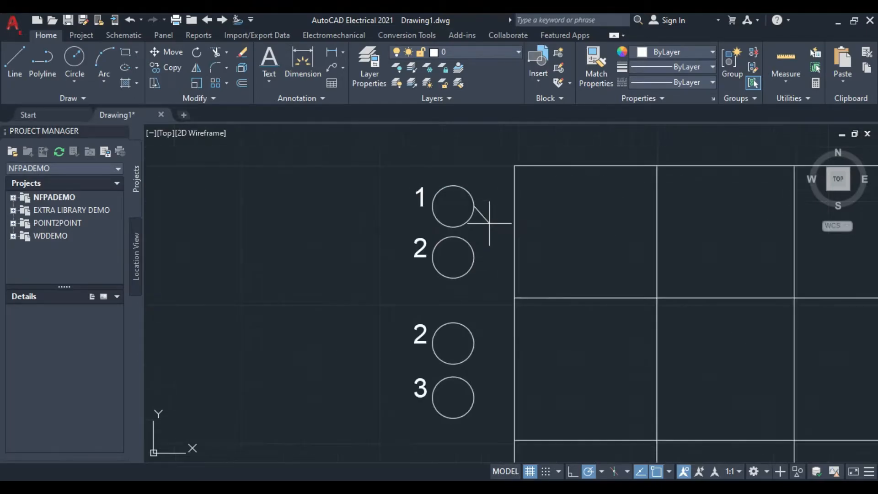
pyautogui.moveTo(487, 347); pyautogui.dragTo(515, 184, button='middle')
pyautogui.scroll(3, 513, 249)
pyautogui.scroll(-6, 503, 261)
pyautogui.scroll(2, 519, 300)
pyautogui.moveTo(519, 310); pyautogui.dragTo(522, 253, button='middle')
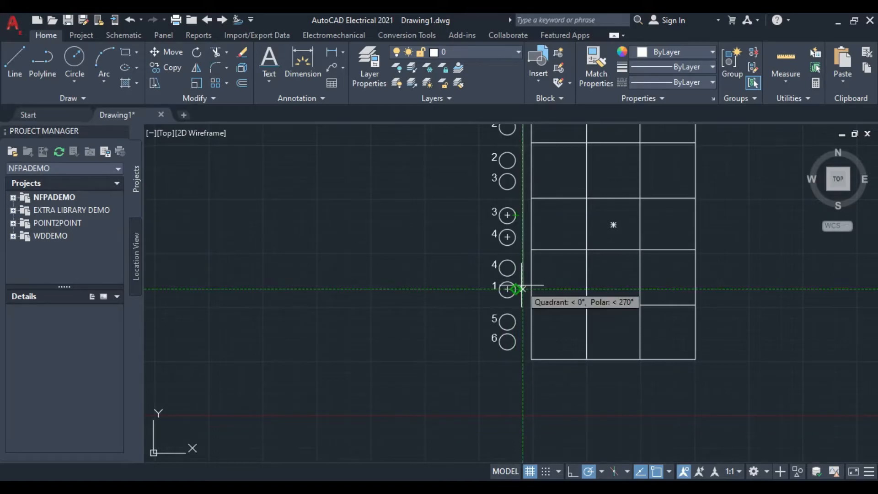
pyautogui.click(521, 288)
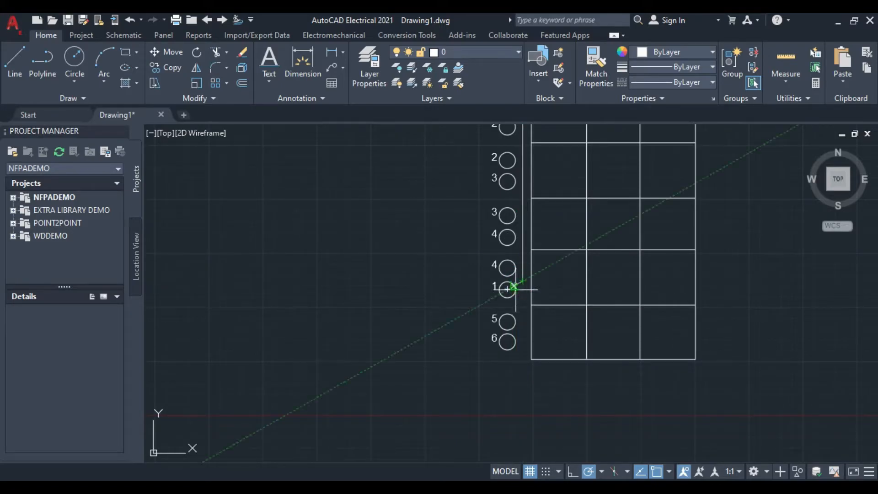
pyautogui.rightClick(420, 275)
pyautogui.click(431, 294)
# Step: Draw vertical lines joining the two circles labelled 2 and the two circles labelled 3
pyautogui.moveTo(435, 260)
pyautogui.mouseDown(button='middle')
pyautogui.moveTo(456, 363)
pyautogui.moveTo(448, 371)
pyautogui.moveTo(448, 287)
pyautogui.mouseUp(button='middle')
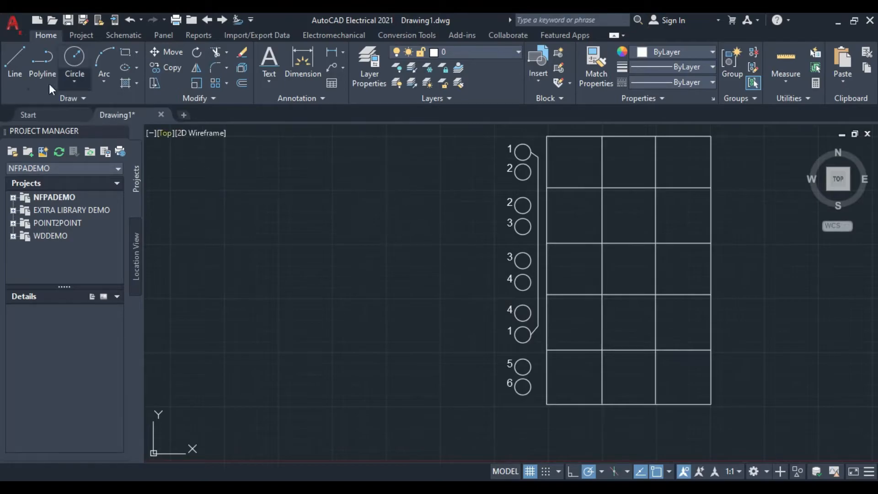
pyautogui.click(15, 62)
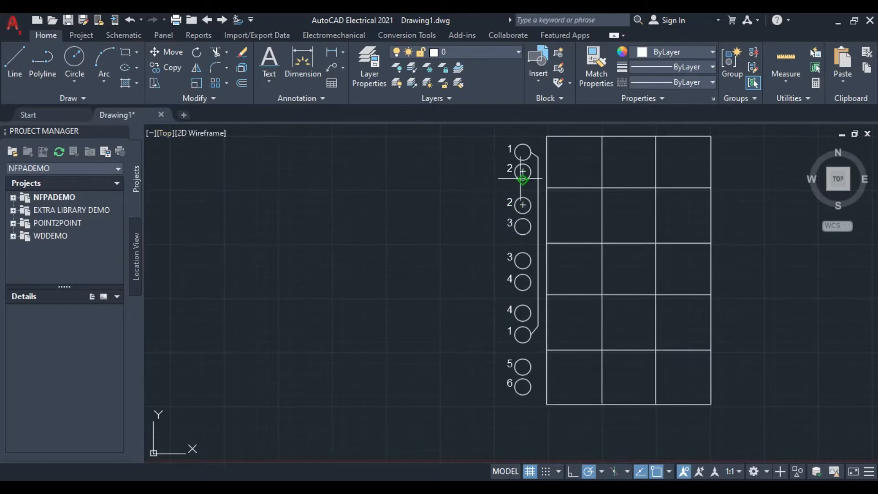
pyautogui.click(522, 198)
pyautogui.rightClick(403, 201)
pyautogui.click(447, 227)
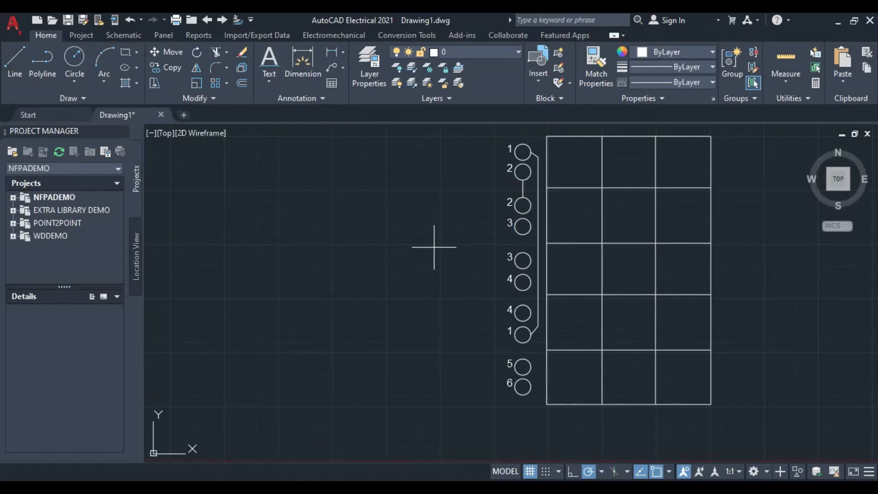
pyautogui.click(523, 235)
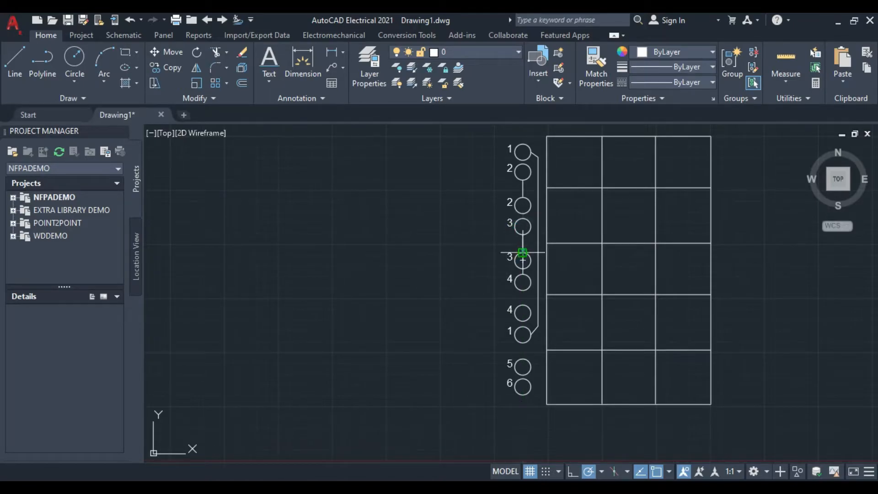
pyautogui.click(522, 252)
pyautogui.rightClick(411, 245)
pyautogui.click(442, 262)
# Step: Draw a vertical line joining the two circles labelled 4
pyautogui.moveTo(388, 314); pyautogui.dragTo(361, 278, button='middle')
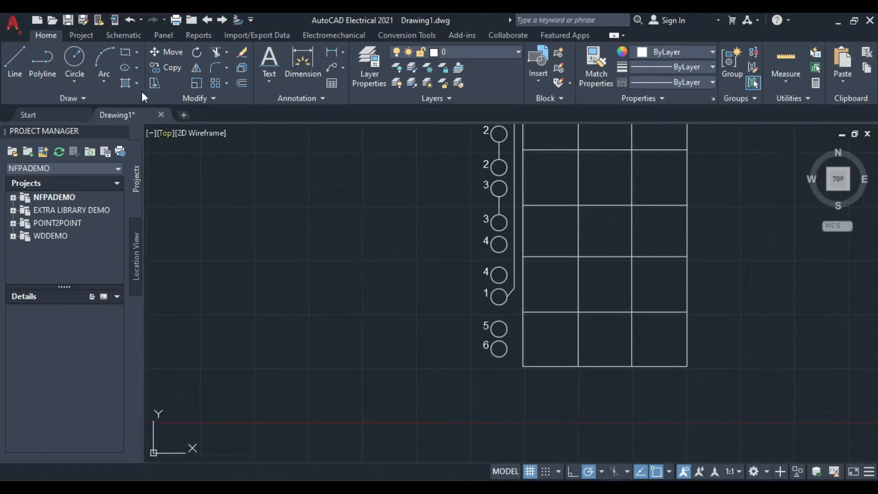
pyautogui.click(13, 62)
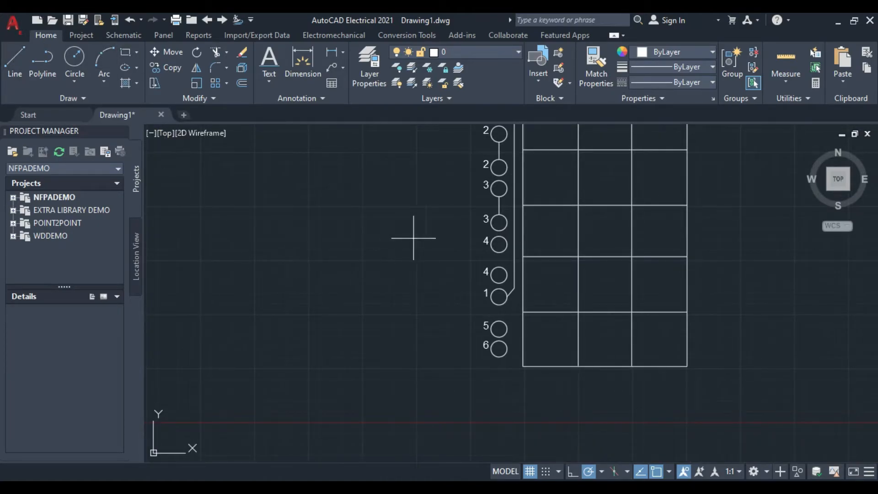
pyautogui.click(499, 252)
pyautogui.rightClick(341, 251)
pyautogui.click(387, 275)
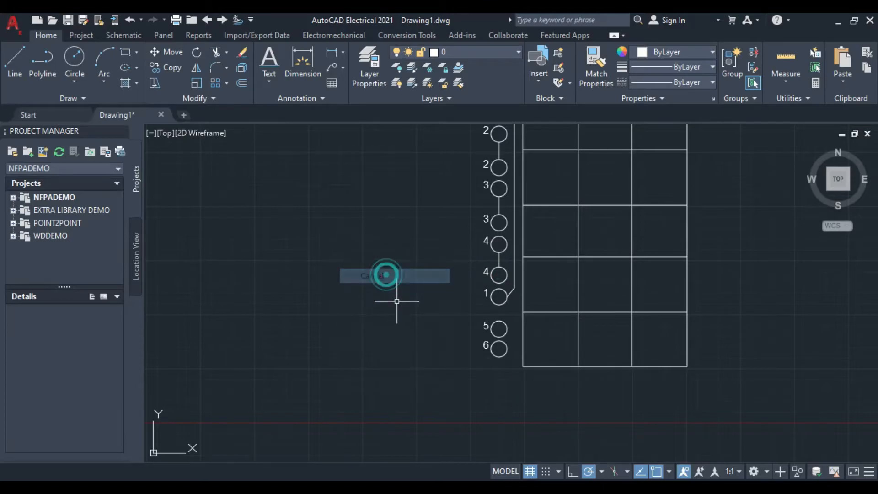
# Step: Draw two diagonal lines corner to corner, forming an X in the first cell of the grid's top row
pyautogui.moveTo(399, 303)
pyautogui.mouseDown(button='middle')
pyautogui.moveTo(384, 271)
pyautogui.moveTo(508, 374)
pyautogui.mouseUp(button='middle')
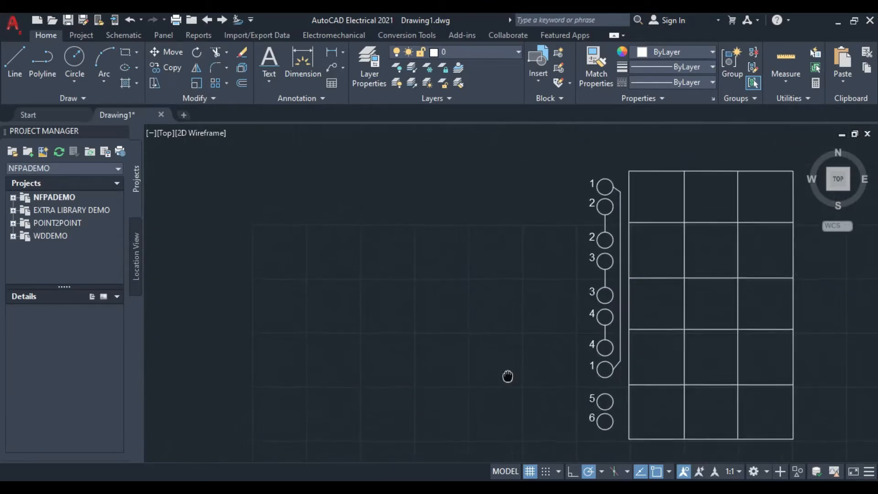
pyautogui.moveTo(468, 273); pyautogui.dragTo(298, 363, button='middle')
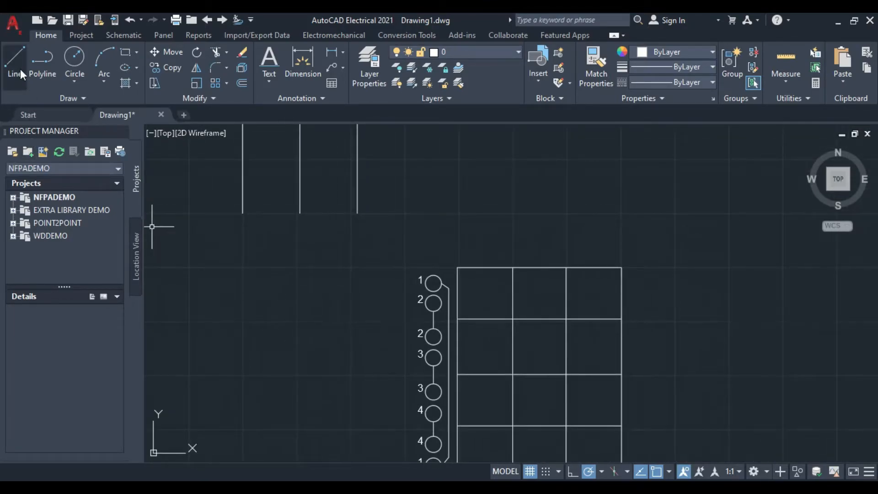
pyautogui.moveTo(572, 321); pyautogui.dragTo(534, 307, button='middle')
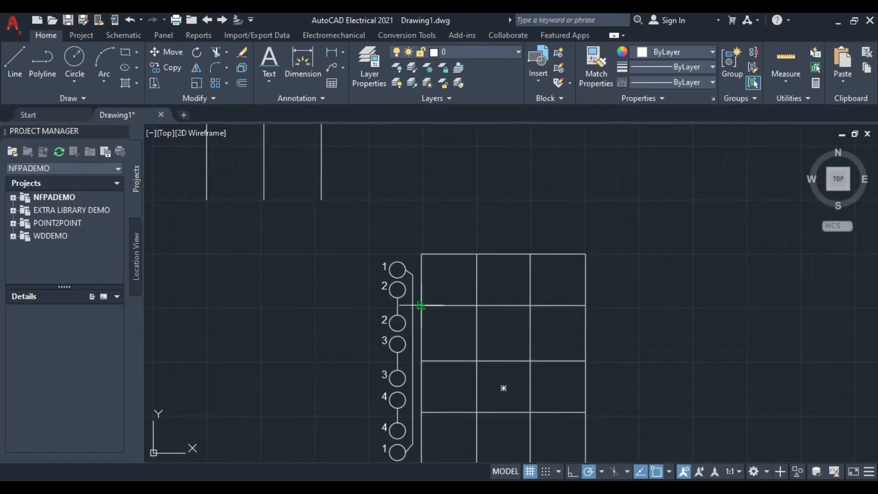
pyautogui.rightClick(476, 253)
pyautogui.click(475, 259)
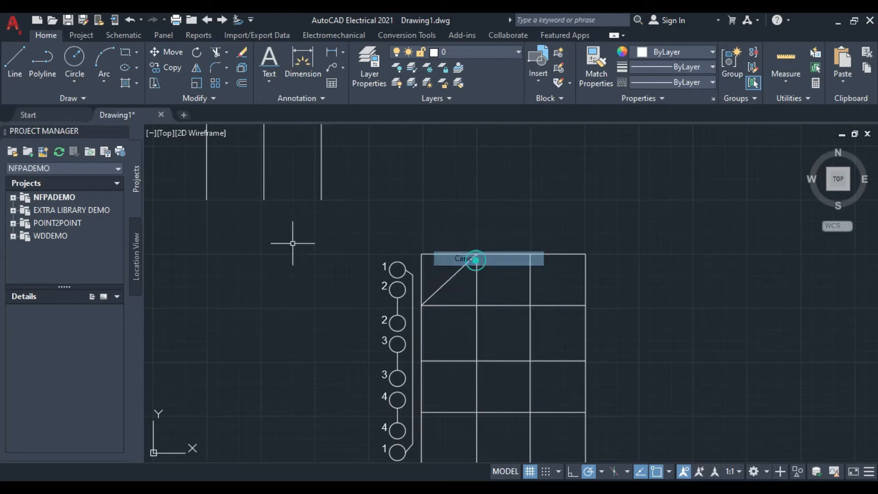
pyautogui.click(422, 253)
pyautogui.click(476, 305)
pyautogui.rightClick(428, 210)
pyautogui.click(487, 230)
pyautogui.moveTo(627, 308); pyautogui.dragTo(551, 250, button='middle')
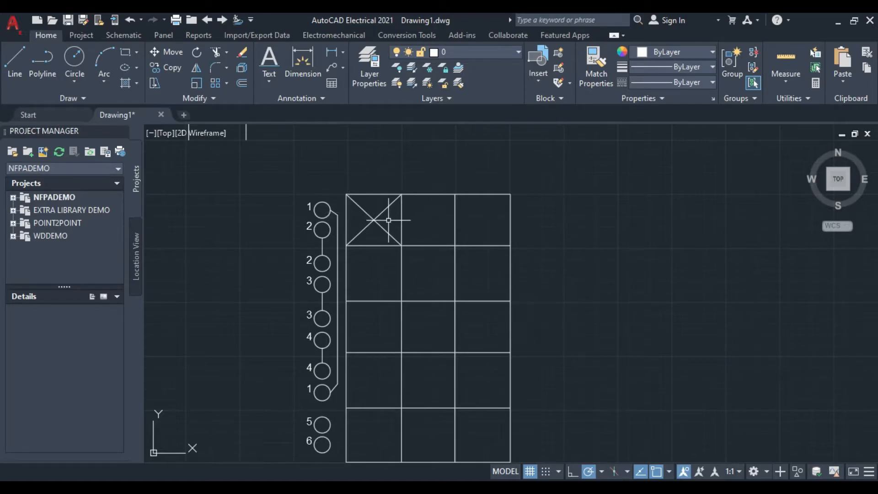
pyautogui.moveTo(590, 329); pyautogui.dragTo(560, 274, button='middle')
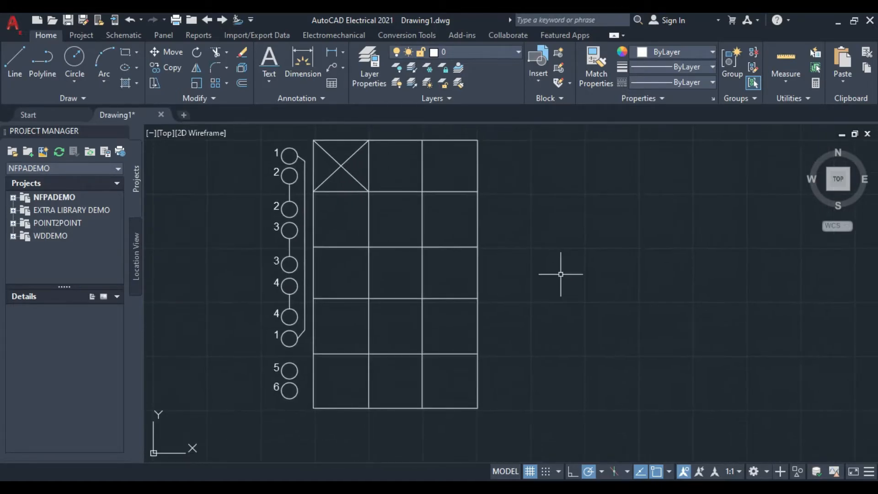
# Step: Draw two diagonal lines corner to corner, forming an X in the third cell of the grid's second row
pyautogui.click(14, 59)
pyautogui.click(423, 246)
pyautogui.click(477, 191)
pyautogui.rightClick(520, 211)
pyautogui.click(539, 228)
pyautogui.click(15, 59)
pyautogui.click(422, 191)
pyautogui.click(478, 247)
pyautogui.rightClick(541, 210)
pyautogui.click(566, 234)
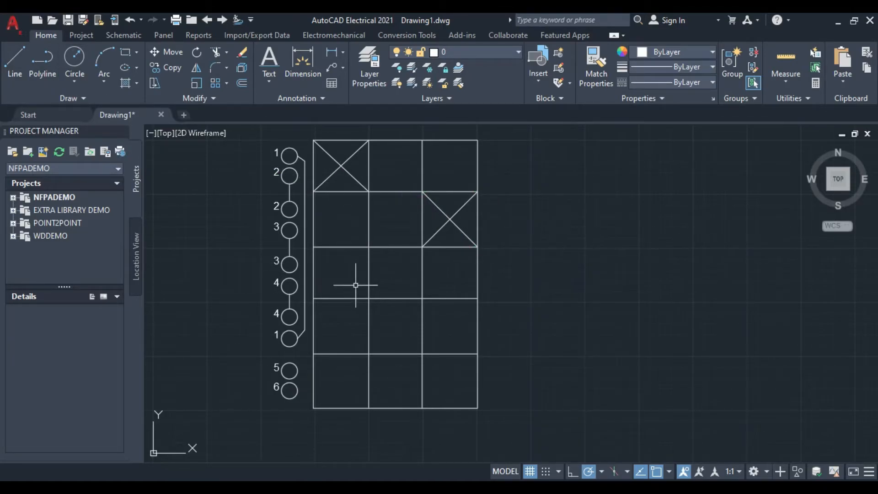
# Step: Draw two diagonal lines corner to corner, forming an X in the first cell of the grid's third row
pyautogui.click(15, 59)
pyautogui.click(369, 247)
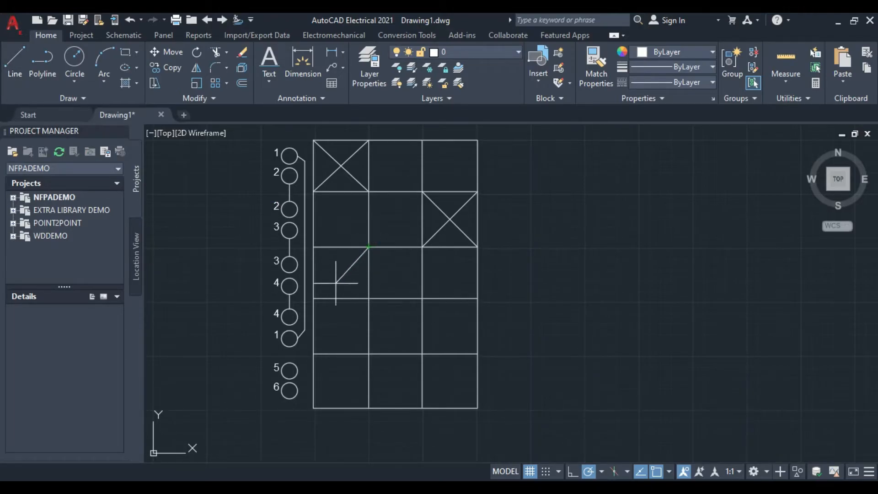
pyautogui.click(313, 298)
pyautogui.rightClick(596, 235)
pyautogui.click(627, 258)
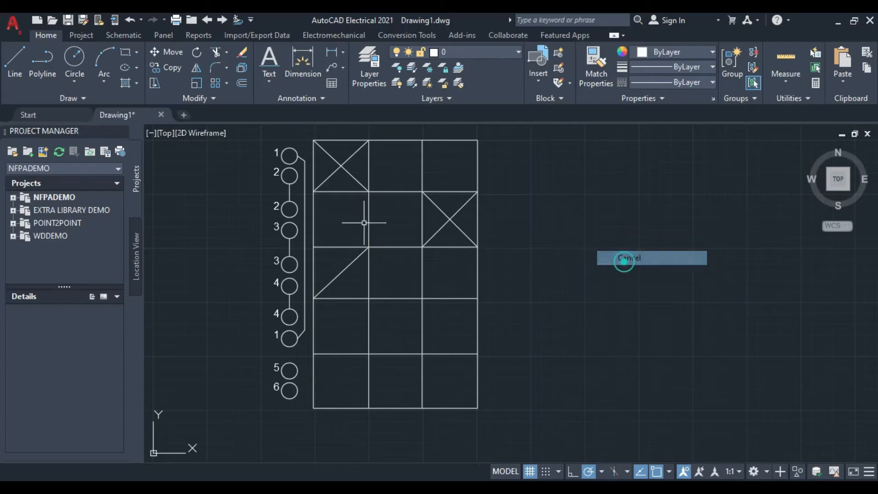
pyautogui.click(15, 59)
pyautogui.click(313, 246)
pyautogui.click(368, 298)
pyautogui.rightClick(652, 252)
pyautogui.click(688, 275)
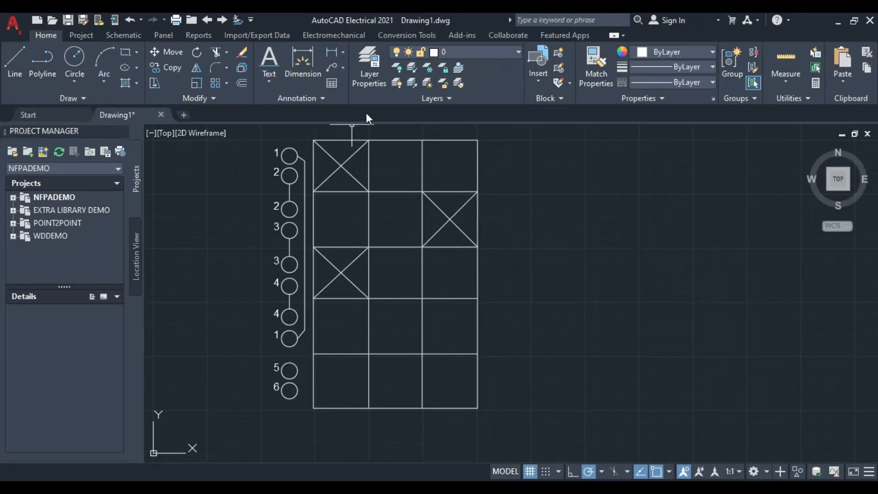
# Step: Draw two diagonal lines corner to corner, forming an X in the third cell of the grid's fourth row
pyautogui.click(422, 353)
pyautogui.click(477, 298)
pyautogui.rightClick(566, 282)
pyautogui.click(596, 305)
pyautogui.click(15, 61)
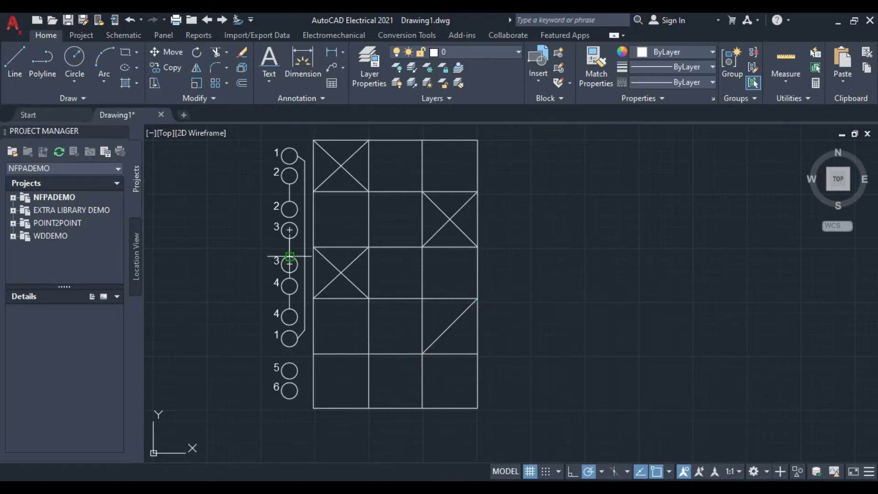
pyautogui.click(477, 353)
pyautogui.rightClick(611, 283)
pyautogui.click(653, 310)
# Step: Draw two diagonal lines corner to corner, forming an X in the first cell of the grid's bottom row
pyautogui.click(19, 78)
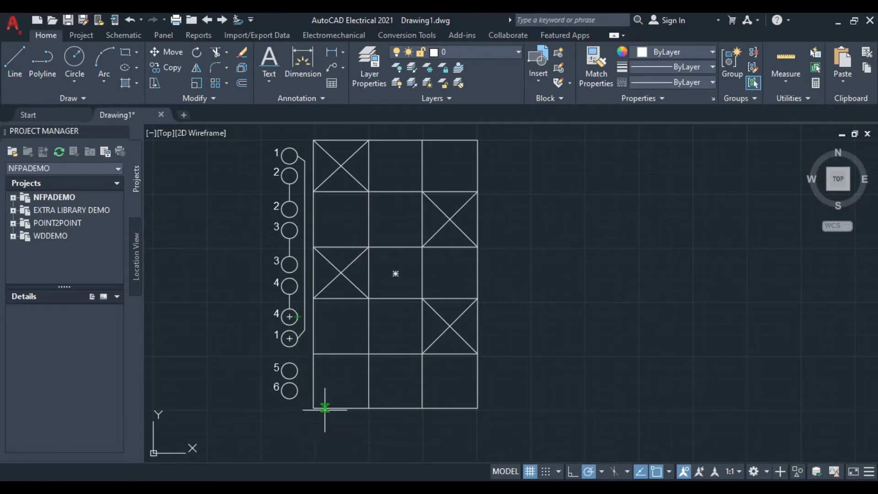
pyautogui.click(313, 408)
pyautogui.click(368, 353)
pyautogui.rightClick(655, 308)
pyautogui.click(666, 329)
pyautogui.click(15, 62)
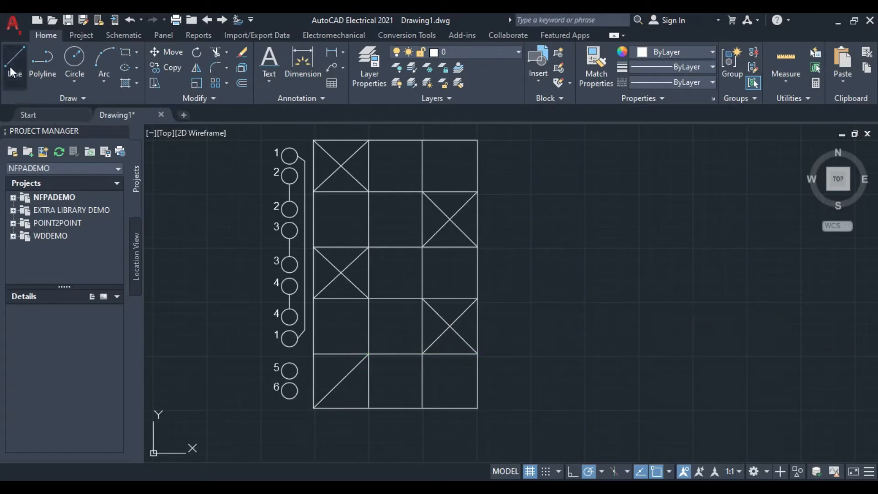
pyautogui.click(313, 354)
pyautogui.click(369, 407)
pyautogui.rightClick(581, 315)
pyautogui.click(608, 338)
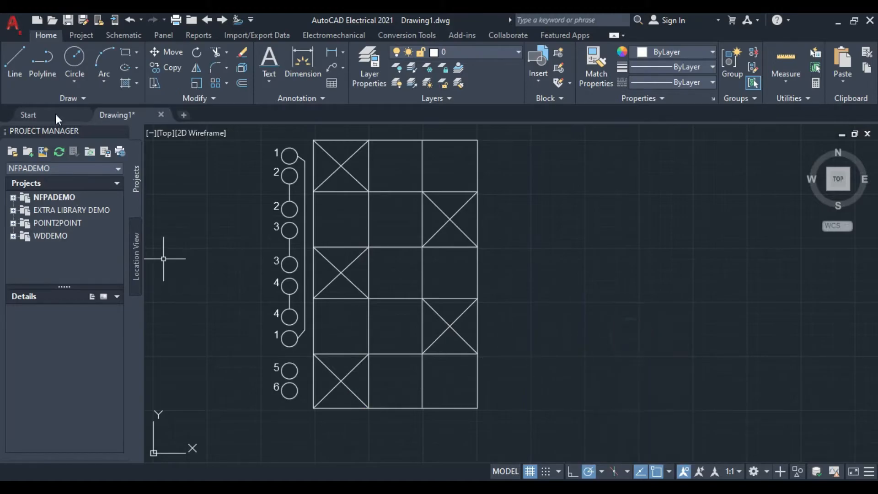
# Step: Draw two diagonal lines corner to corner, forming an X in the third cell of the grid's bottom row
pyautogui.click(19, 79)
pyautogui.click(422, 408)
pyautogui.click(477, 353)
pyautogui.rightClick(519, 330)
pyautogui.click(583, 355)
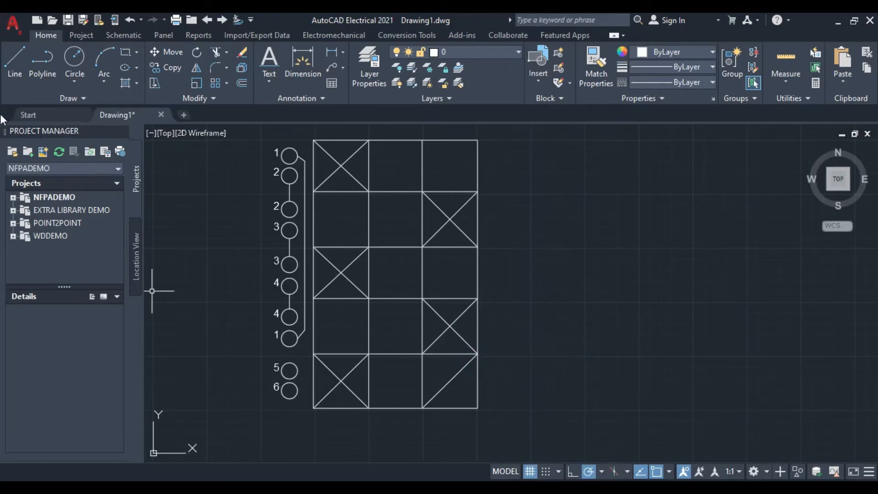
pyautogui.click(15, 55)
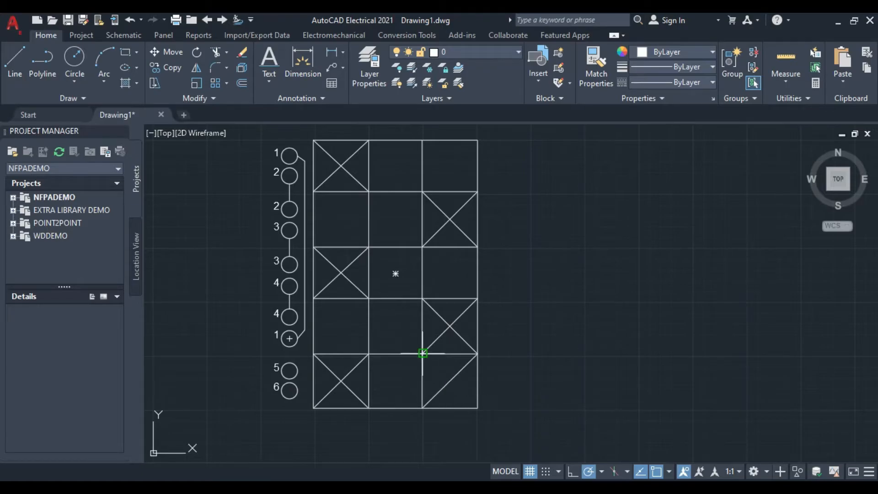
pyautogui.click(478, 408)
pyautogui.rightClick(546, 351)
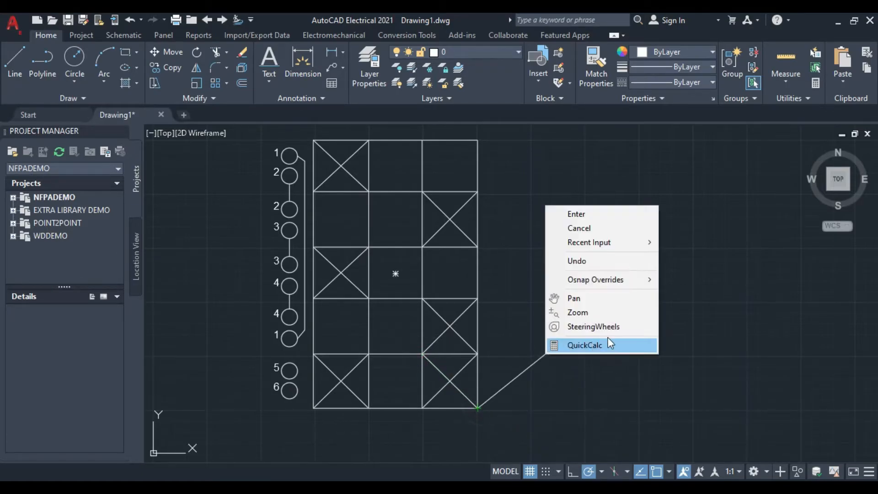
pyautogui.click(614, 227)
# Step: Add the single-line text labels R, 0 and L above the grid's first, second and third columns
pyautogui.moveTo(533, 260); pyautogui.dragTo(591, 299, button='middle')
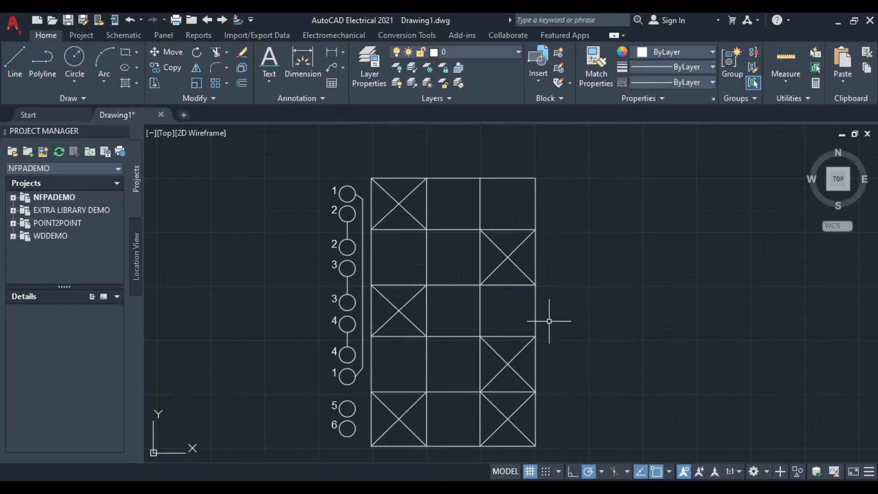
pyautogui.moveTo(549, 321); pyautogui.dragTo(622, 406, button='middle')
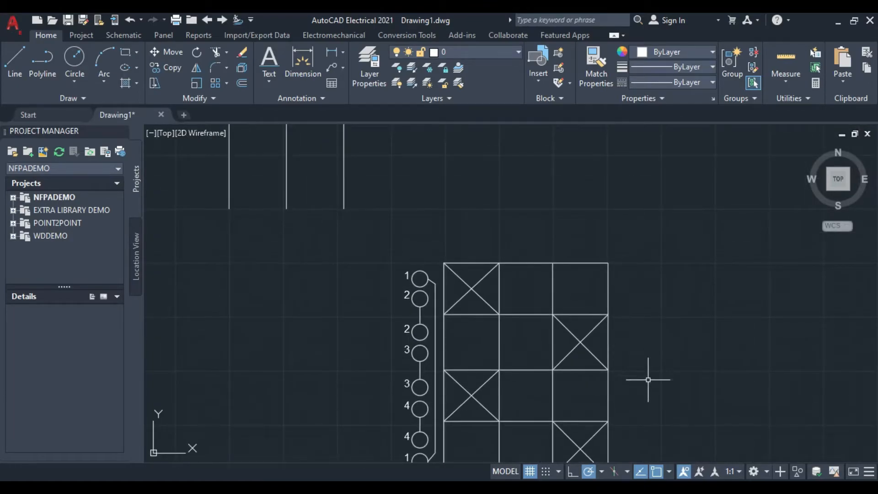
pyautogui.scroll(-2, 648, 379)
pyautogui.moveTo(643, 383)
pyautogui.mouseDown(button='middle')
pyautogui.moveTo(633, 337)
pyautogui.moveTo(675, 388)
pyautogui.moveTo(631, 315)
pyautogui.mouseUp(button='middle')
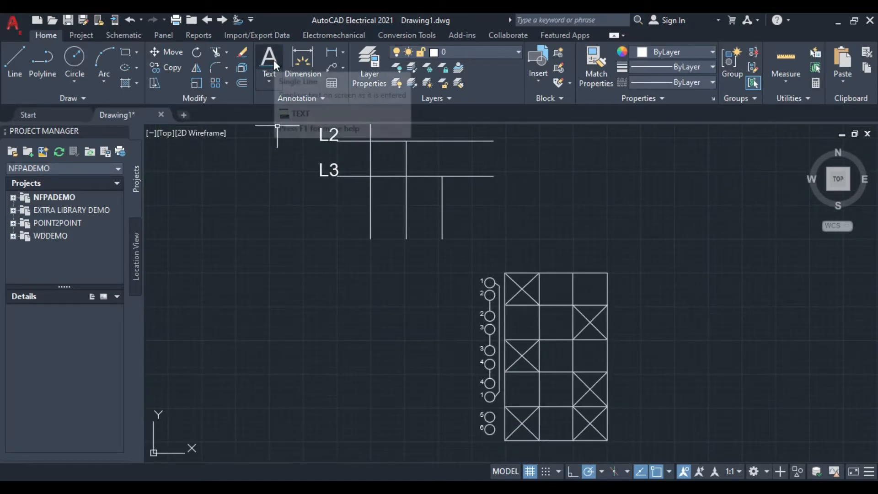
pyautogui.scroll(2, 516, 212)
pyautogui.scroll(-2, 538, 268)
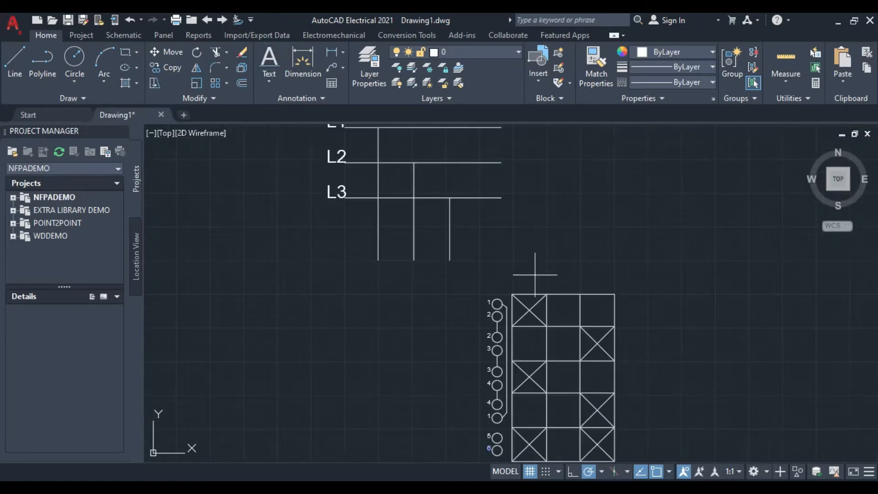
pyautogui.scroll(4, 526, 283)
pyautogui.click(497, 280)
pyautogui.click(546, 280)
pyautogui.click(536, 280)
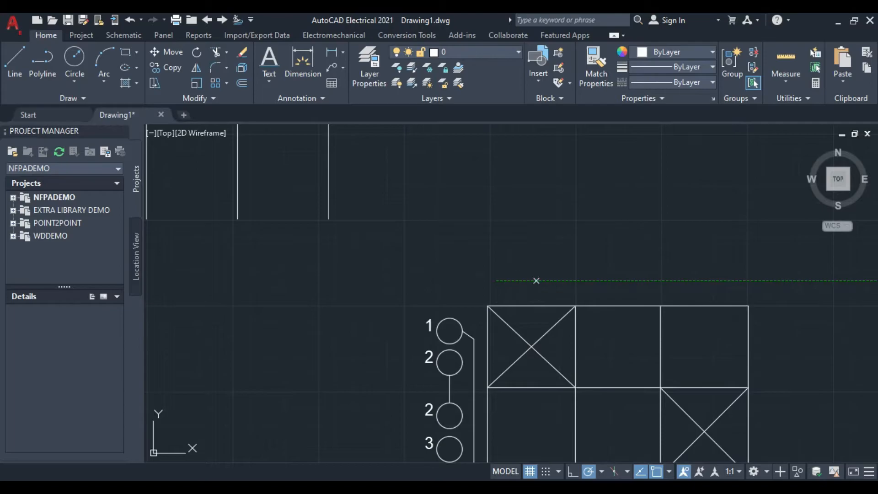
pyautogui.click(520, 291)
pyautogui.click(512, 279)
pyautogui.click(519, 274)
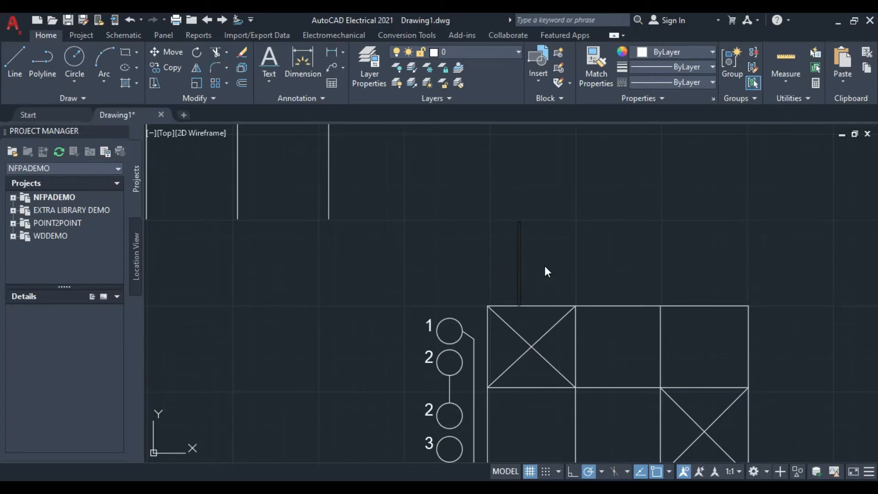
pyautogui.write('R')
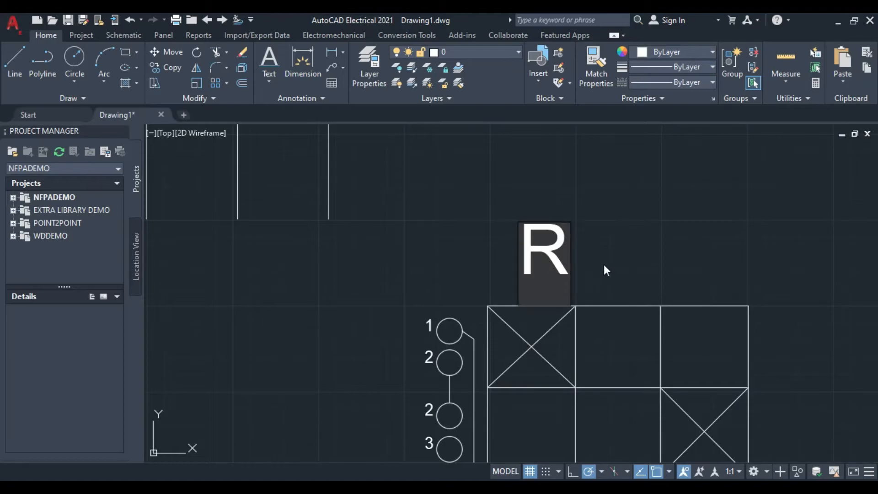
pyautogui.click(607, 277)
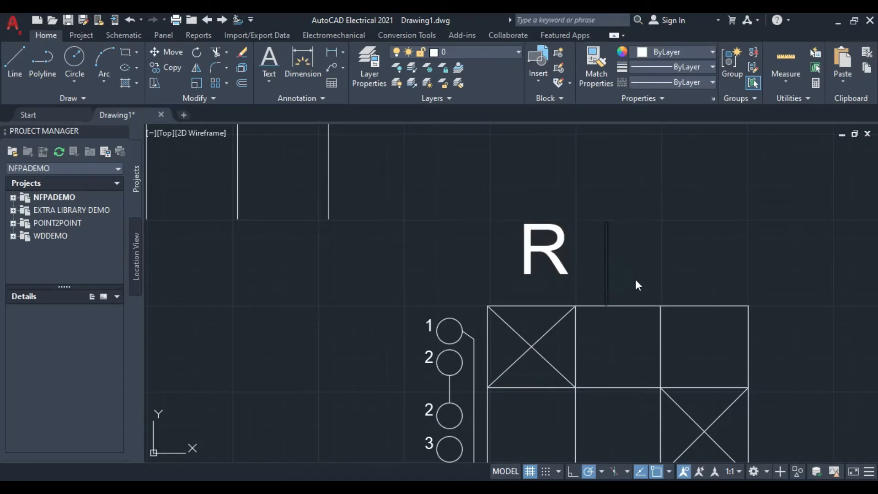
pyautogui.write('0')
pyautogui.click(707, 273)
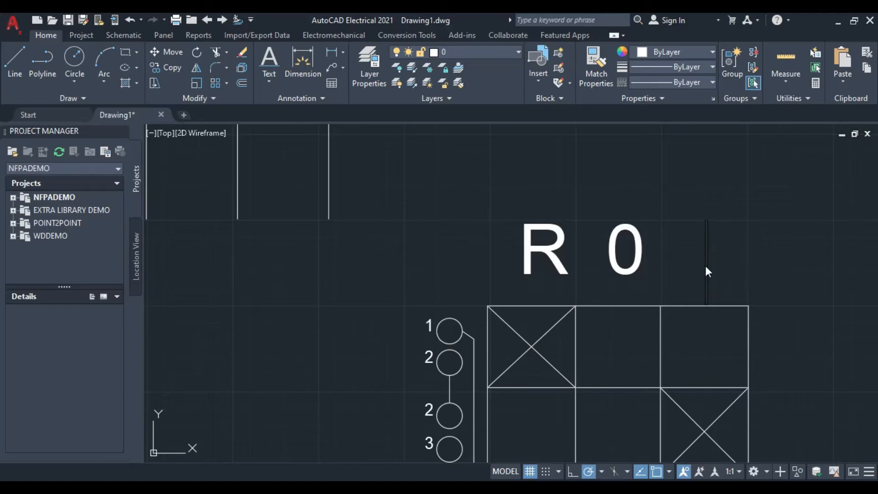
pyautogui.write('L')
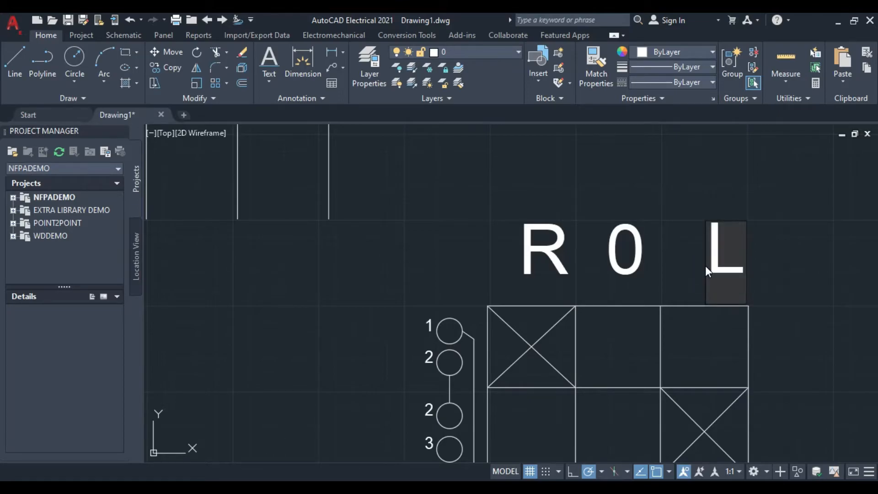
pyautogui.press('Return')
pyautogui.press('Return')
pyautogui.scroll(-3, 656, 327)
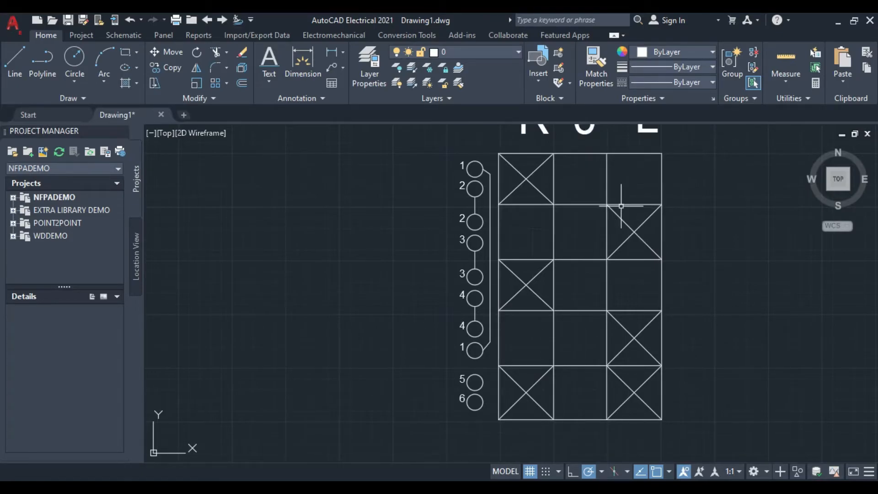
# Step: Move the R, 0 and L labels closer to the grid, centring them over their columns and aligning them in one row
pyautogui.moveTo(679, 203); pyautogui.dragTo(667, 257, button='middle')
pyautogui.moveTo(594, 192); pyautogui.dragTo(601, 178, button='middle')
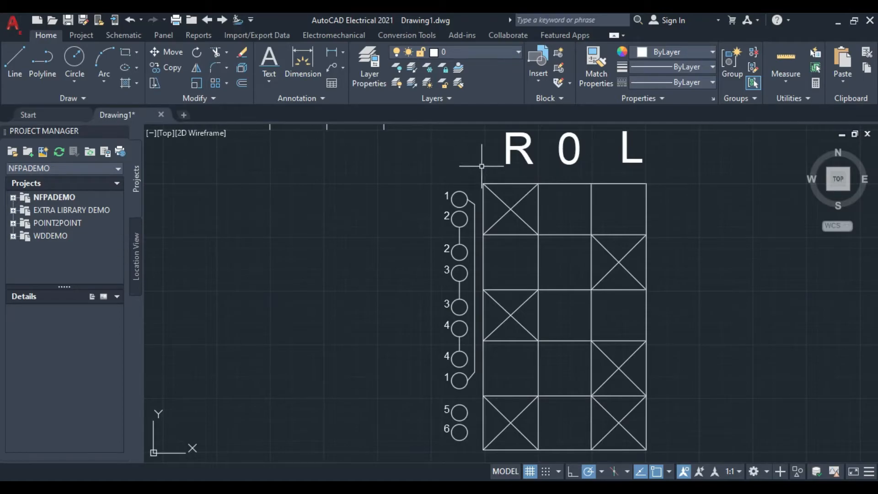
pyautogui.click(510, 159)
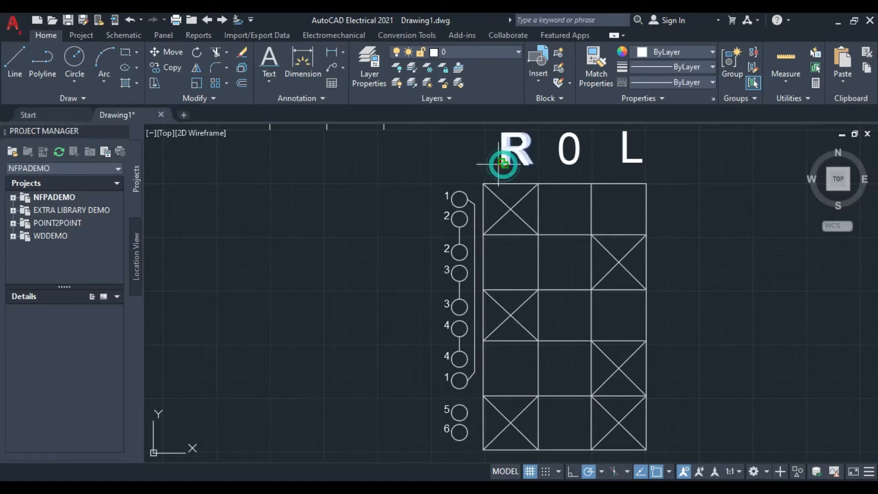
pyautogui.click(494, 169)
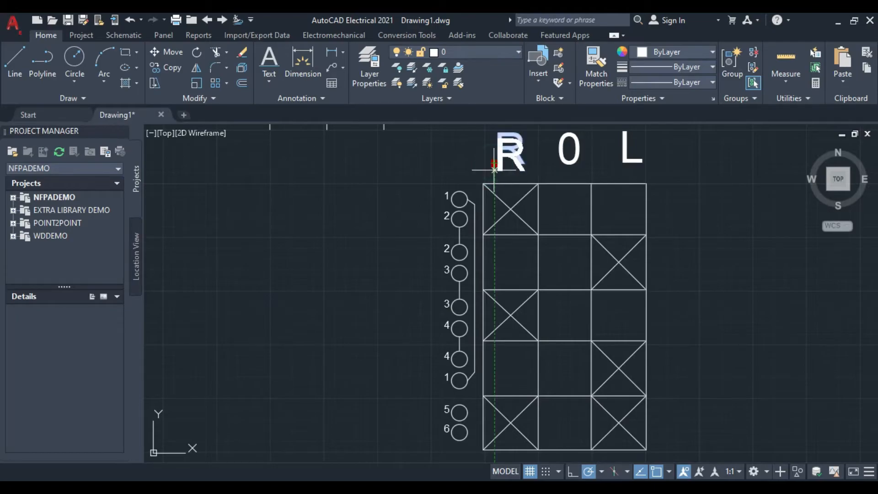
pyautogui.click(555, 160)
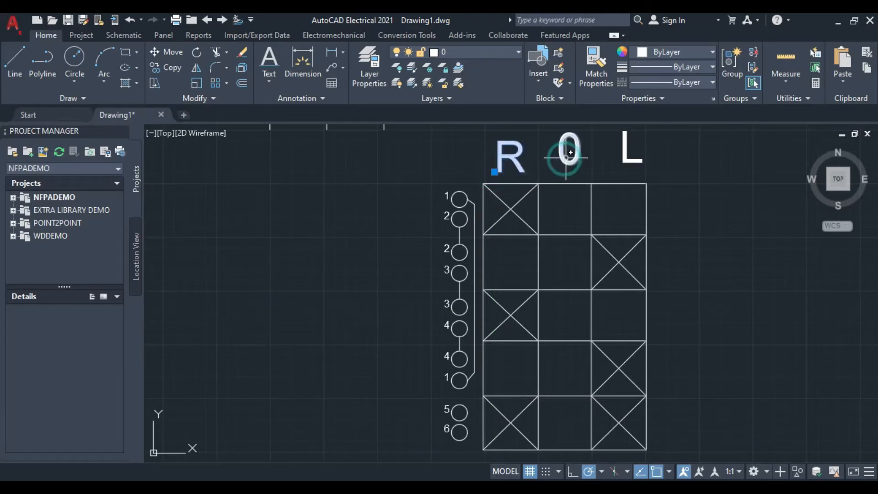
pyautogui.click(557, 172)
pyautogui.click(627, 154)
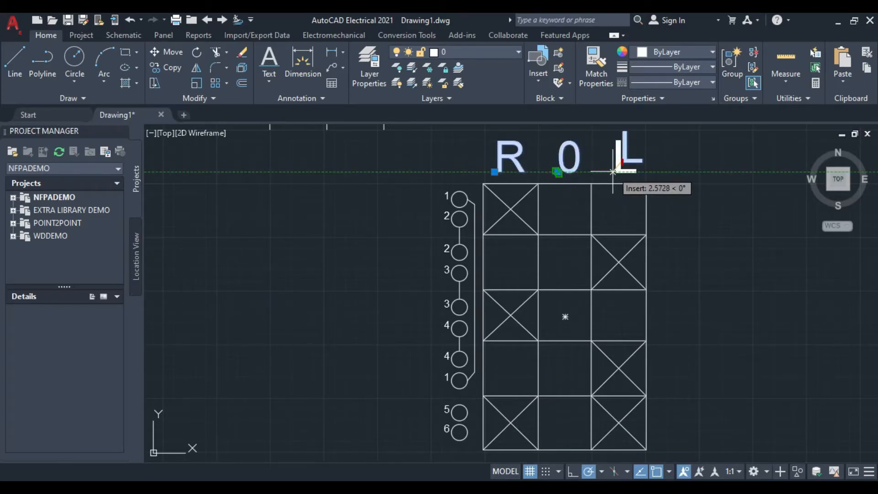
pyautogui.click(613, 172)
pyautogui.press('Escape')
# Step: Move the whole drawing, supply lines and switch table together, upward and slightly right to free space below it
pyautogui.moveTo(345, 267)
pyautogui.mouseDown(button='middle')
pyautogui.moveTo(443, 371)
pyautogui.moveTo(427, 288)
pyautogui.mouseUp(button='middle')
pyautogui.scroll(-2, 427, 288)
pyautogui.scroll(-2, 402, 343)
pyautogui.scroll(1, 386, 237)
pyautogui.scroll(-1, 373, 275)
pyautogui.click(550, 365)
pyautogui.rightClick(350, 283)
pyautogui.click(380, 310)
pyautogui.click(343, 131)
pyautogui.click(593, 408)
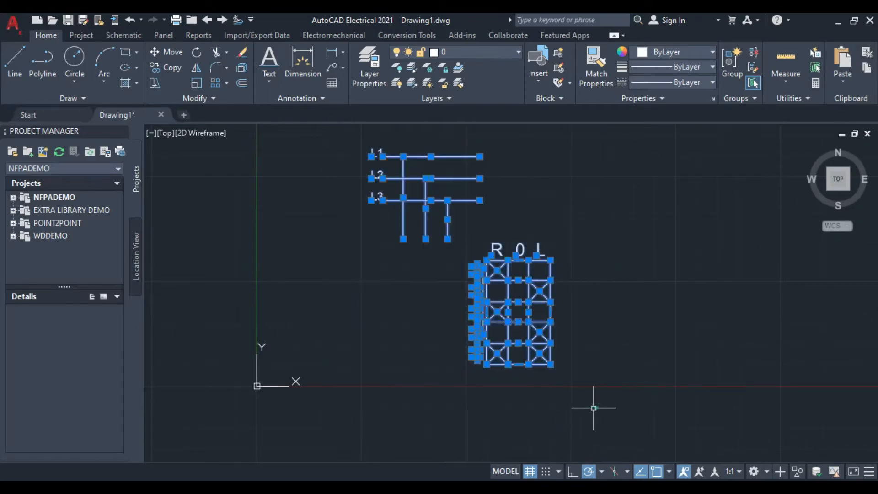
pyautogui.rightClick(399, 281)
pyautogui.click(430, 281)
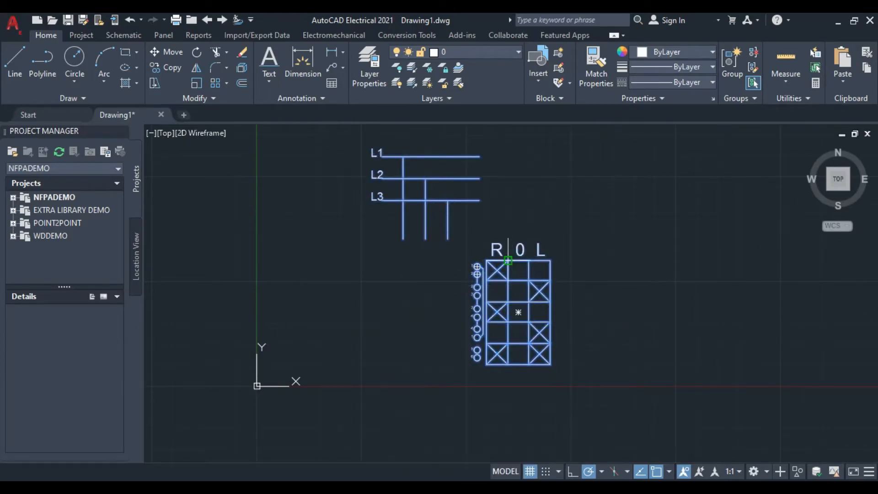
pyautogui.click(508, 260)
pyautogui.scroll(-2, 501, 320)
pyautogui.scroll(2, 529, 173)
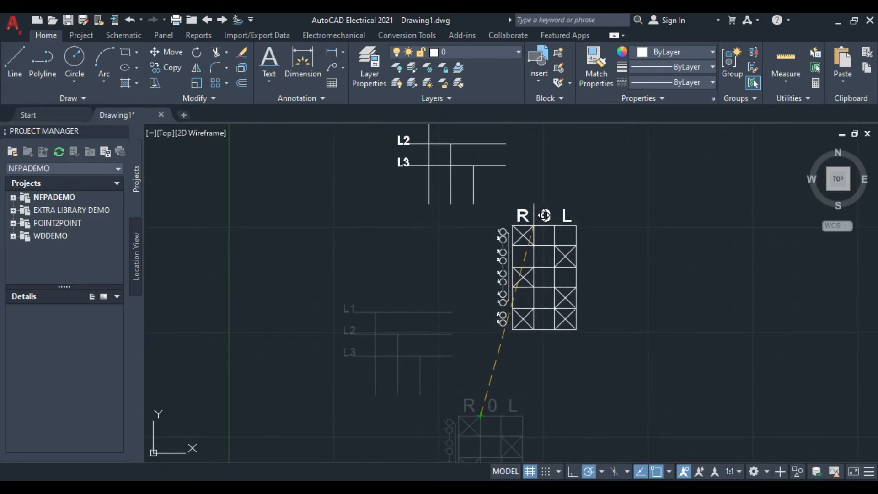
pyautogui.moveTo(545, 215); pyautogui.dragTo(519, 320, button='middle')
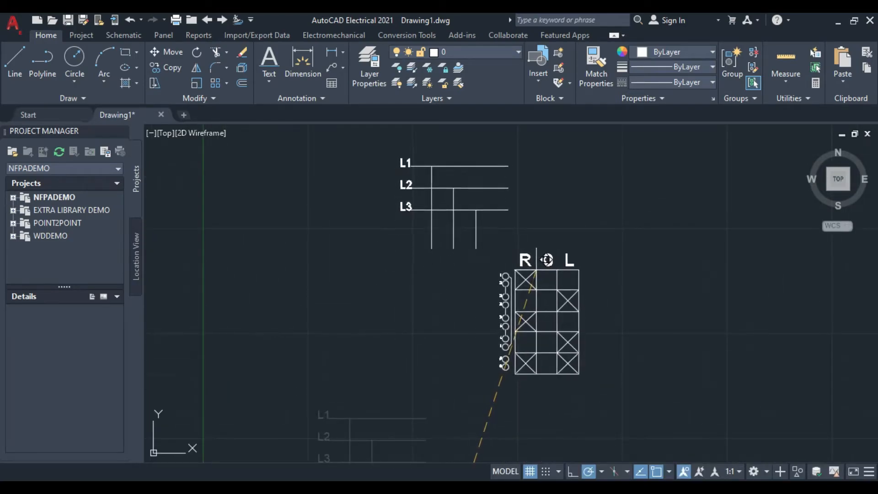
pyautogui.click(564, 241)
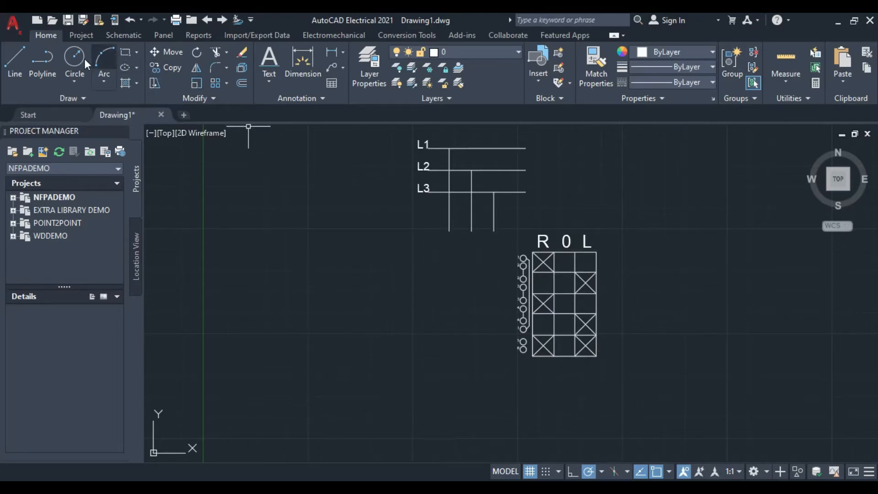
# Step: Draw a large circle below the supply drop lines, centred in line with the middle drop line
pyautogui.moveTo(350, 294); pyautogui.dragTo(398, 230, button='middle')
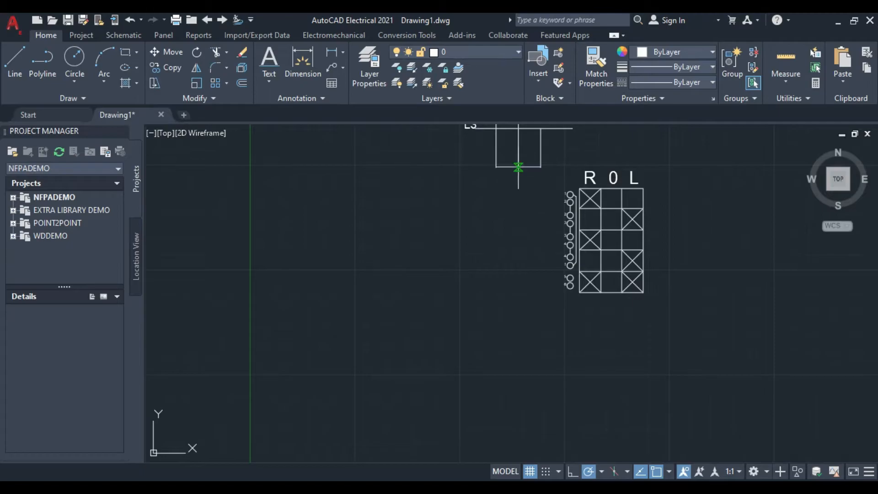
pyautogui.click(518, 392)
pyautogui.click(520, 349)
pyautogui.moveTo(620, 388)
pyautogui.mouseDown(button='middle')
pyautogui.moveTo(578, 391)
pyautogui.moveTo(499, 341)
pyautogui.mouseUp(button='middle')
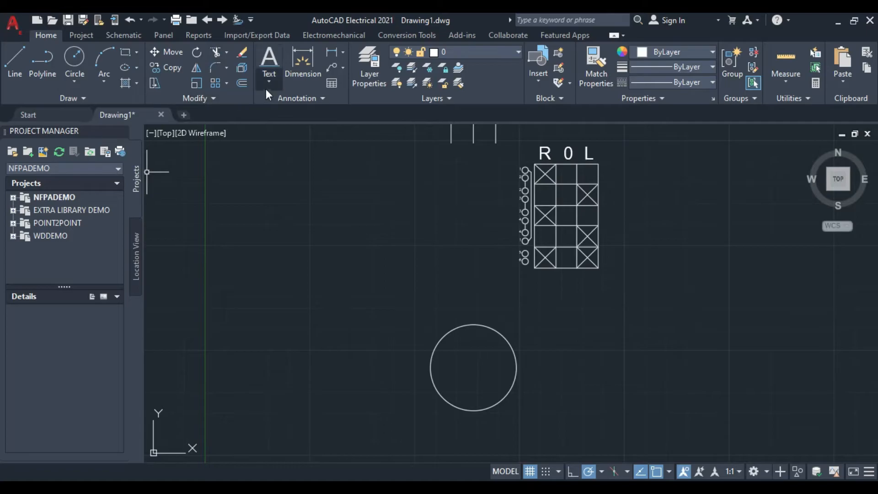
# Step: Add the single-line text label M inside the upper half of the circle
pyautogui.click(269, 64)
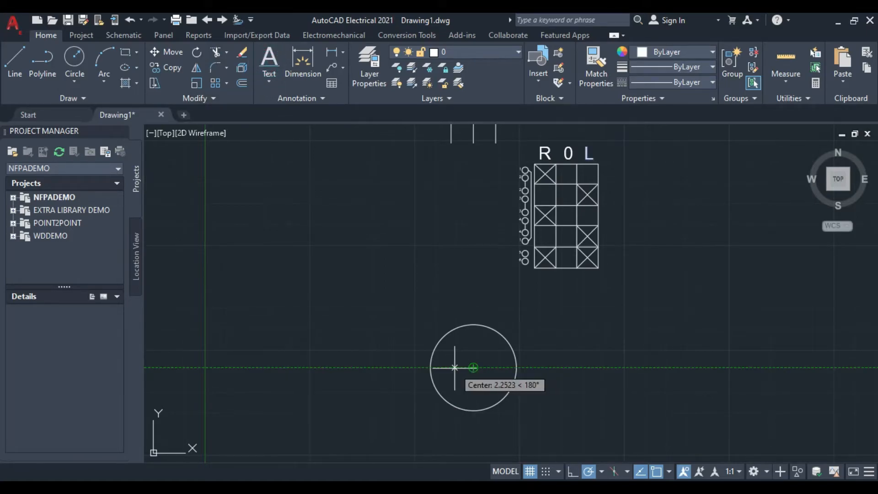
pyautogui.scroll(3, 454, 367)
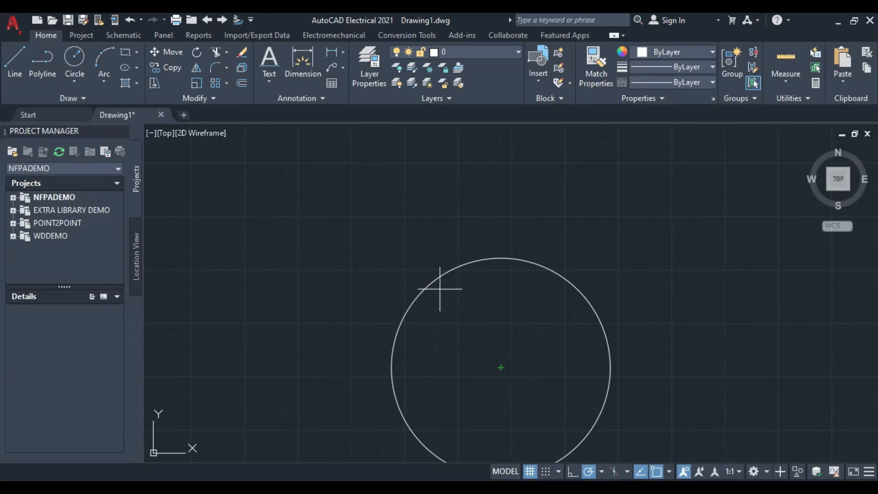
pyautogui.click(443, 318)
pyautogui.click(524, 320)
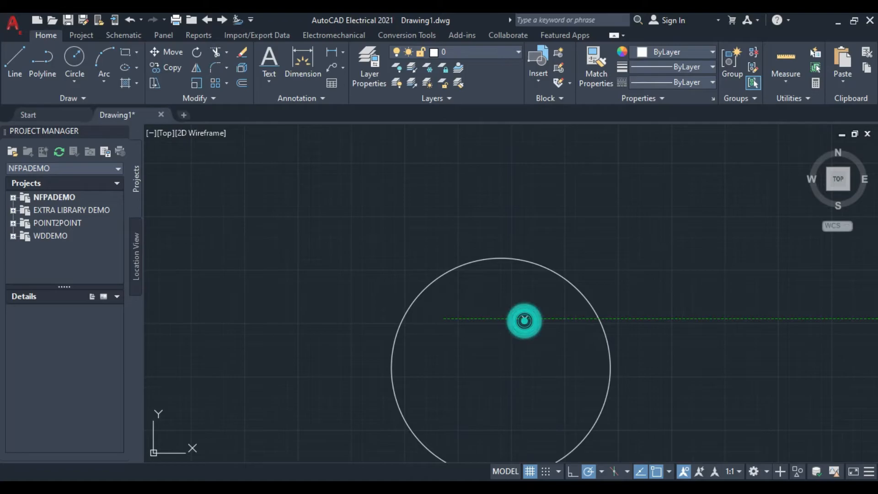
pyautogui.click(466, 348)
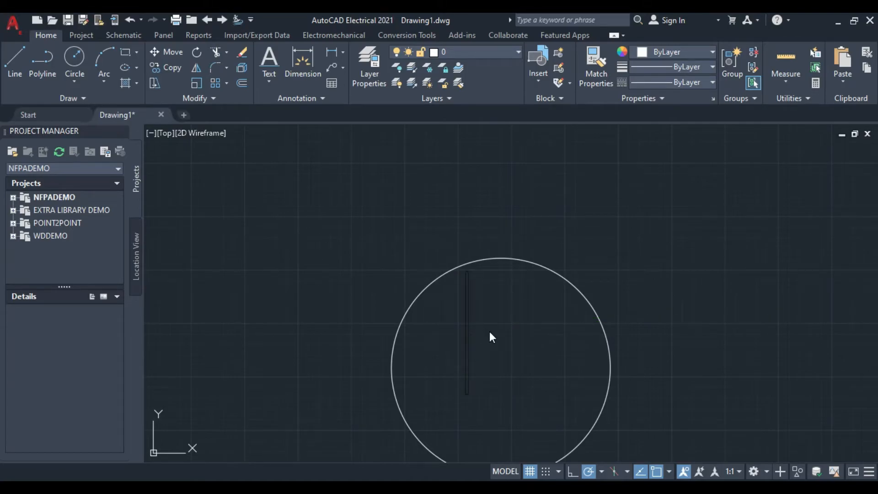
pyautogui.press('m')
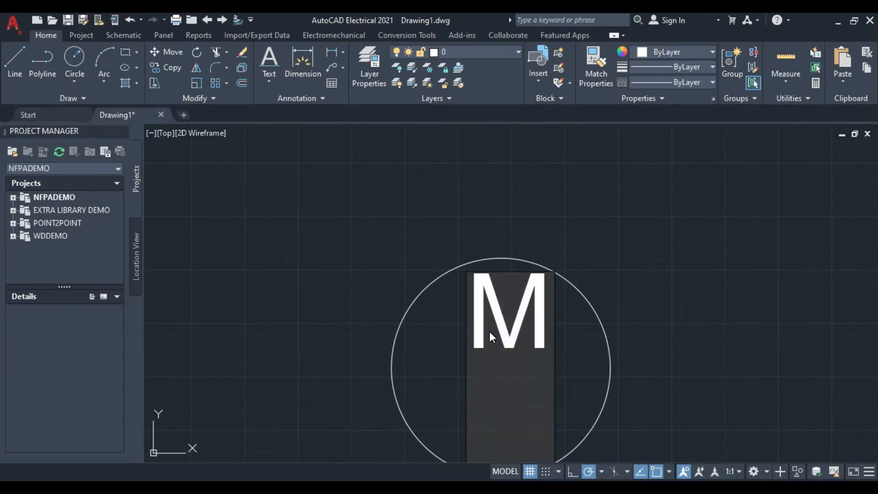
pyautogui.click(481, 348)
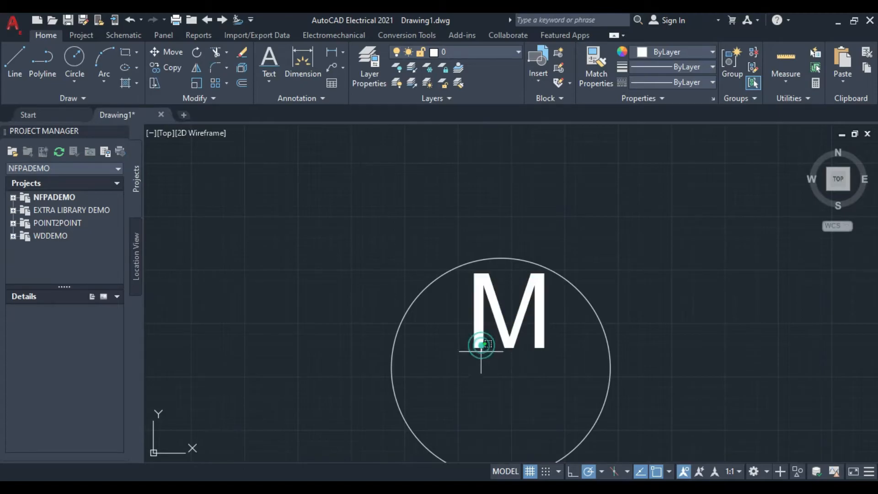
# Step: Move the M label slightly left and down so it sits centred in the upper half of the circle
pyautogui.click(474, 344)
pyautogui.click(466, 348)
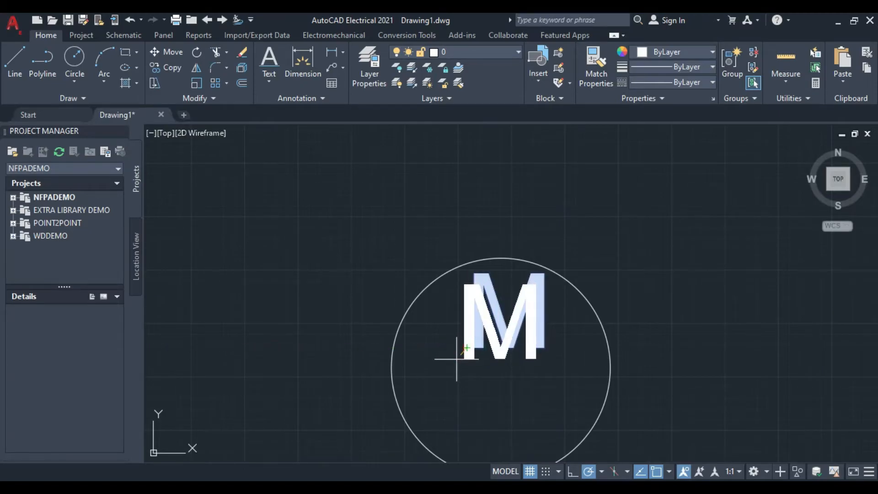
pyautogui.click(456, 359)
pyautogui.click(456, 358)
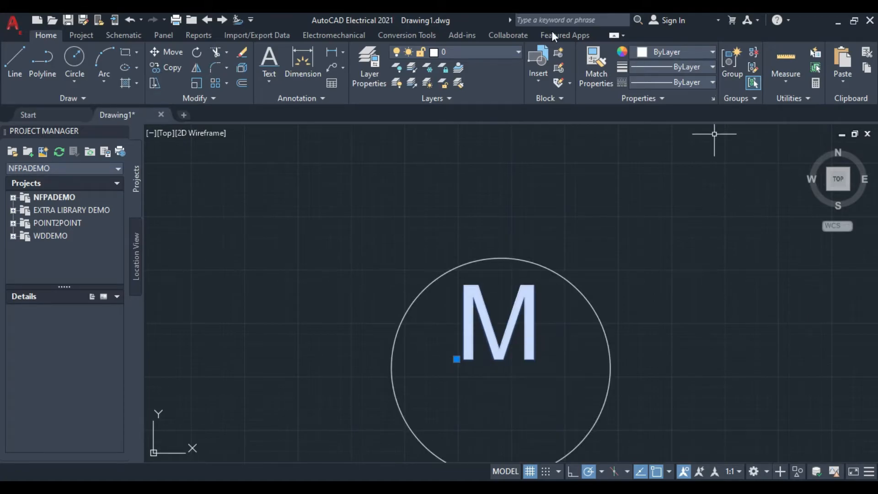
pyautogui.press('Escape')
pyautogui.moveTo(531, 376); pyautogui.dragTo(481, 284, button='middle')
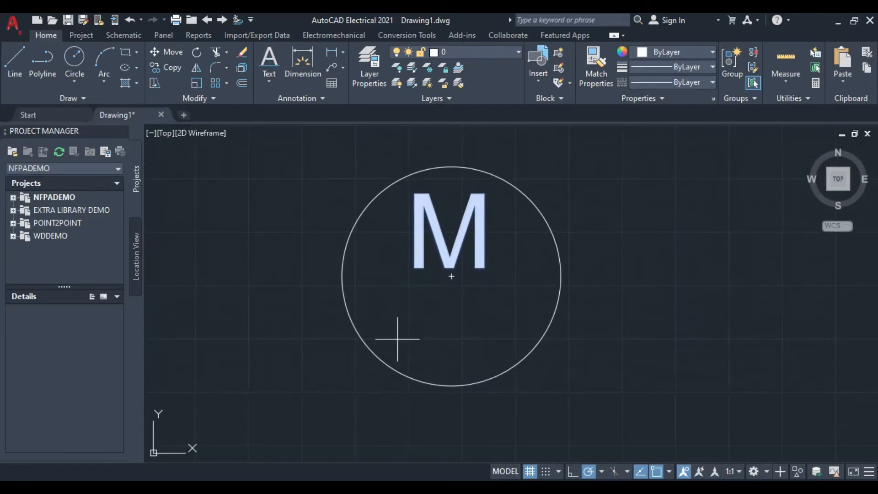
pyautogui.click(419, 337)
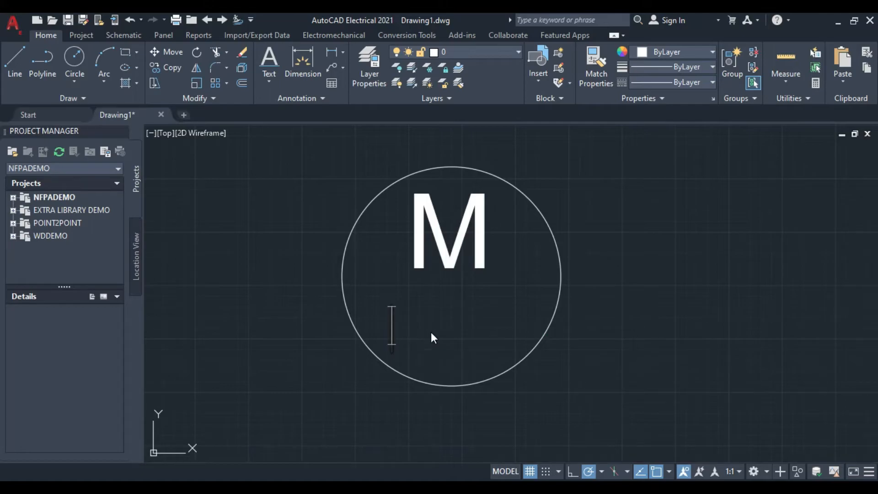
pyautogui.write('~')
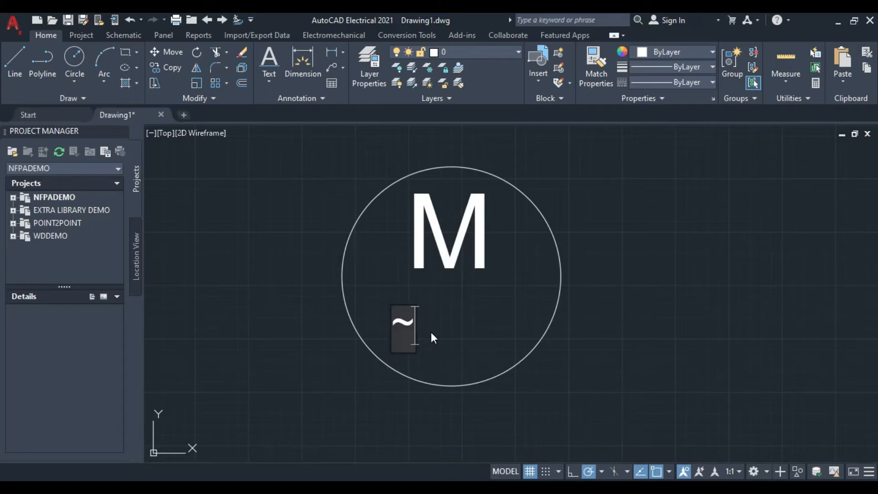
pyautogui.press('BackSpace')
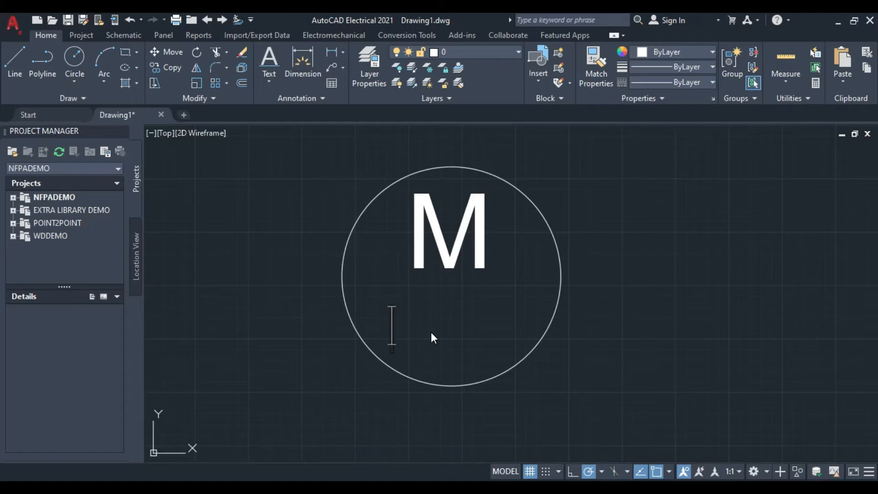
pyautogui.press('Escape')
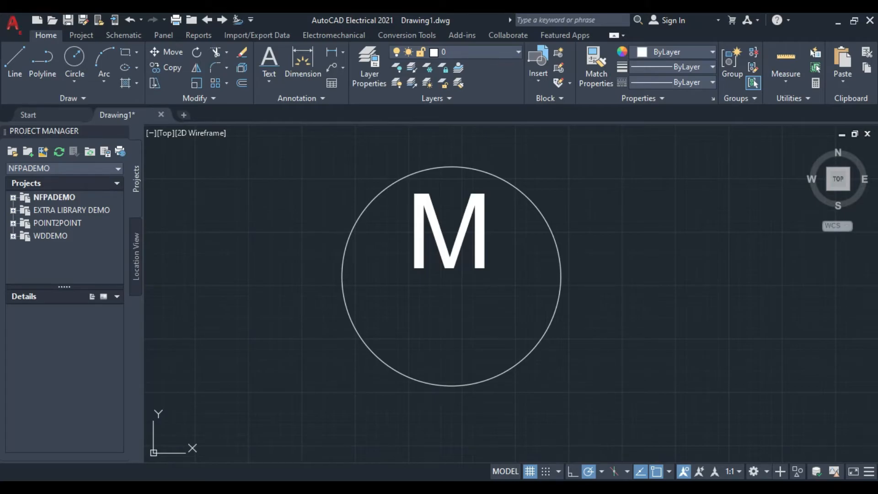
# Step: Add the single-line text label 3~ inside the circle below the M, smaller than the M
pyautogui.click(270, 64)
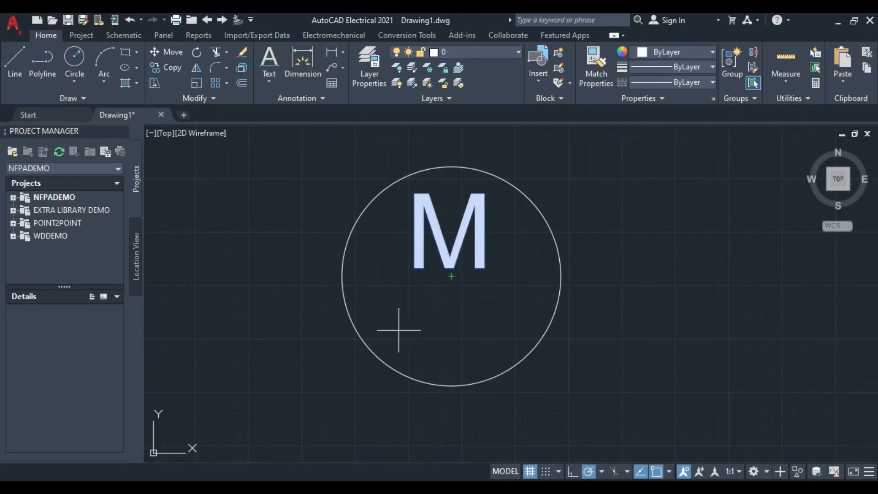
pyautogui.click(381, 332)
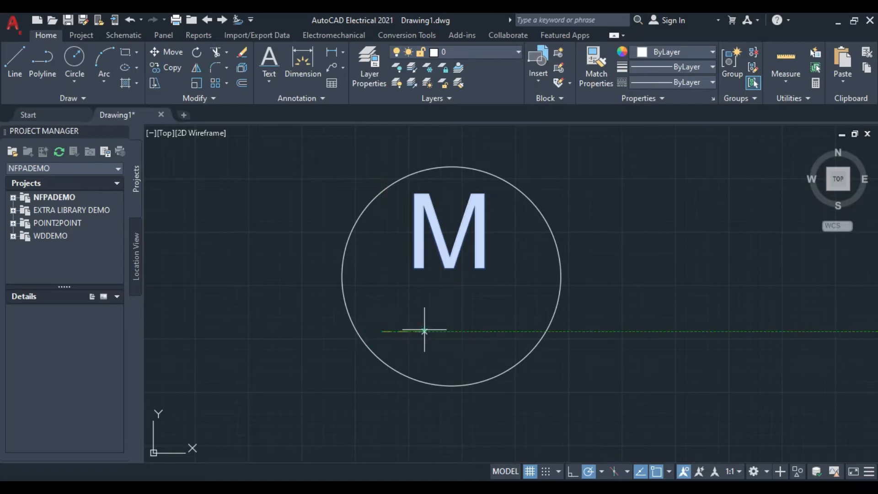
pyautogui.click(438, 331)
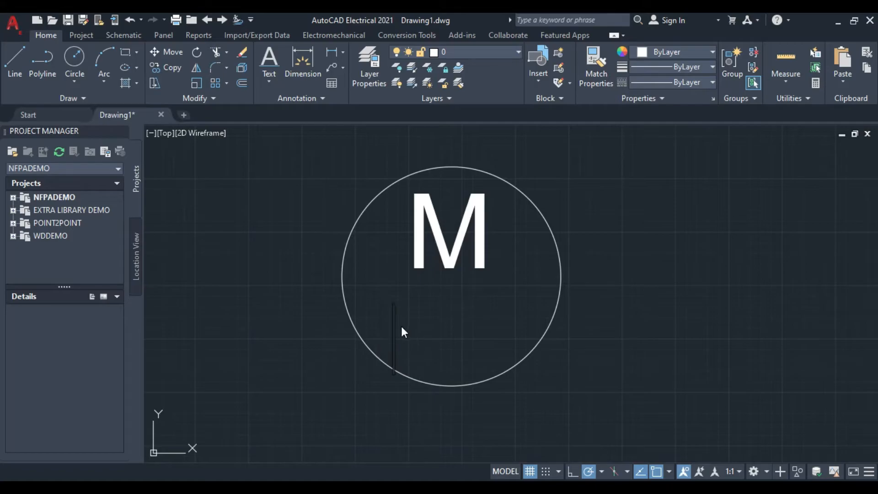
pyautogui.write('3')
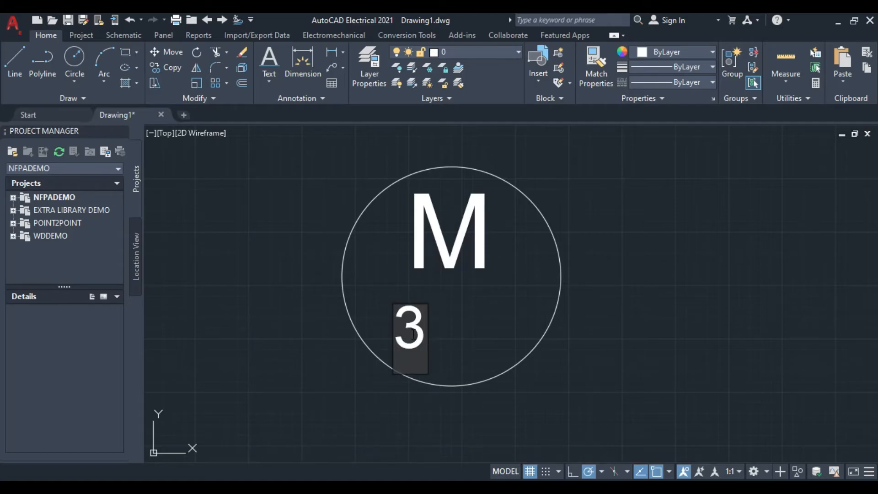
pyautogui.write('~')
pyautogui.press('Return')
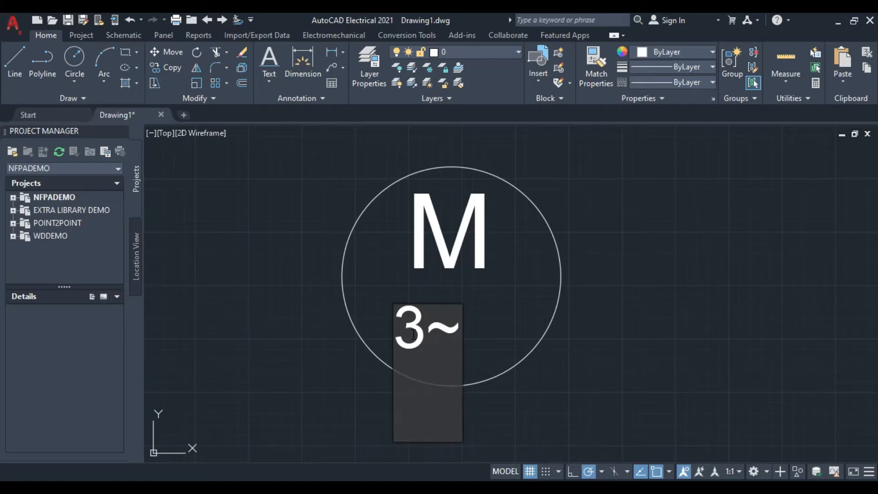
pyautogui.press('Return')
# Step: Move the 3~ label up and right to centre it beneath the M
pyautogui.click(405, 342)
pyautogui.click(394, 347)
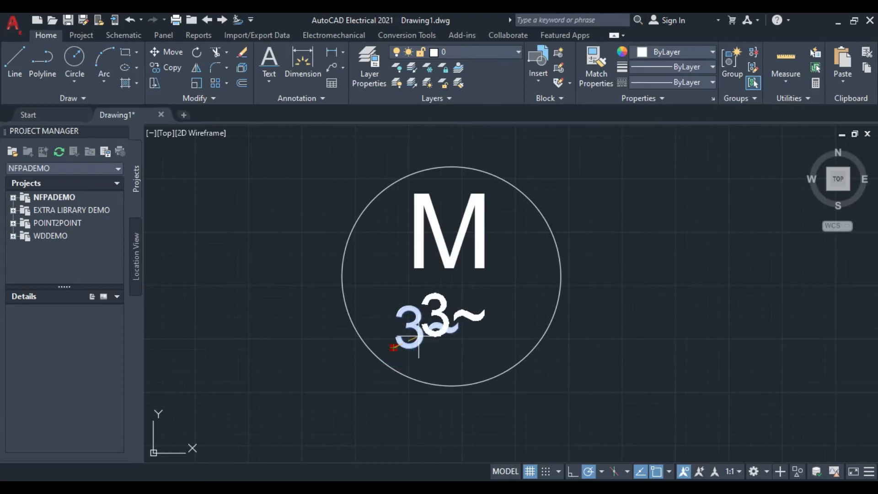
pyautogui.click(418, 336)
# Step: Draw a right-angled line from the top terminal 1 horizontally left and up to the end of the L1 drop line
pyautogui.scroll(-3, 607, 273)
pyautogui.moveTo(610, 265); pyautogui.dragTo(583, 358, button='middle')
pyautogui.rightClick(424, 318)
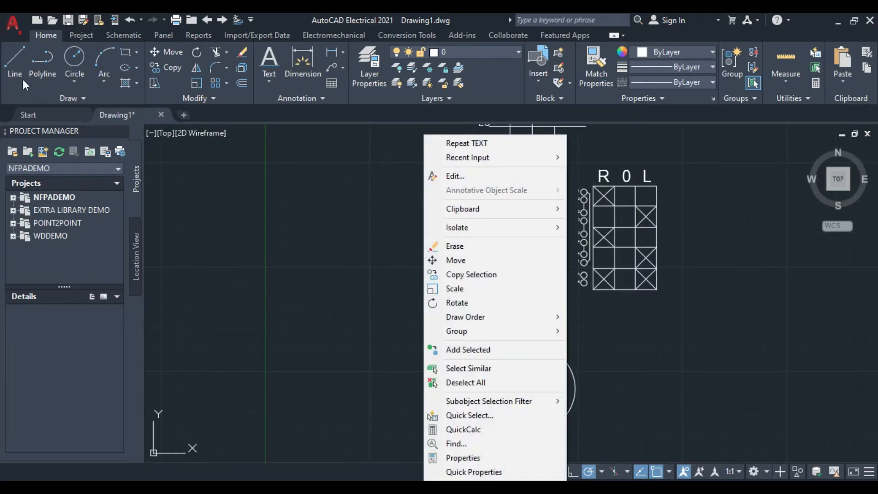
pyautogui.click(18, 62)
pyautogui.moveTo(491, 205); pyautogui.dragTo(435, 253, button='middle')
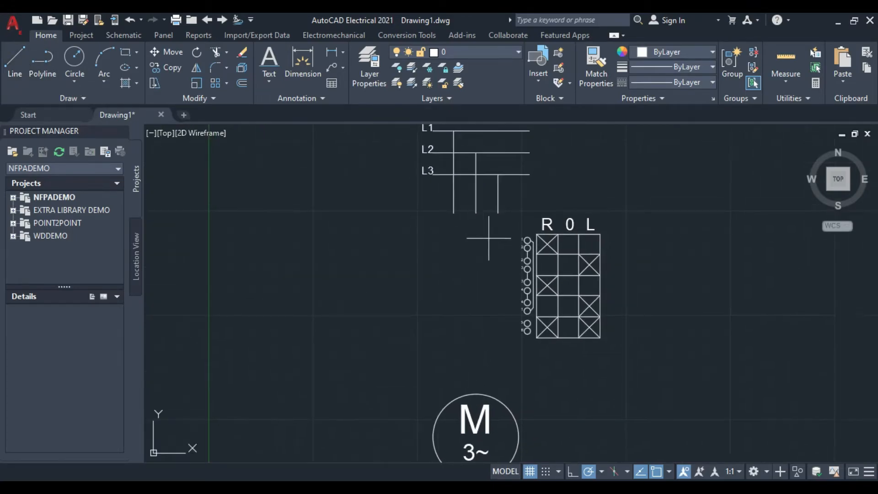
pyautogui.moveTo(486, 236); pyautogui.dragTo(483, 270, button='middle')
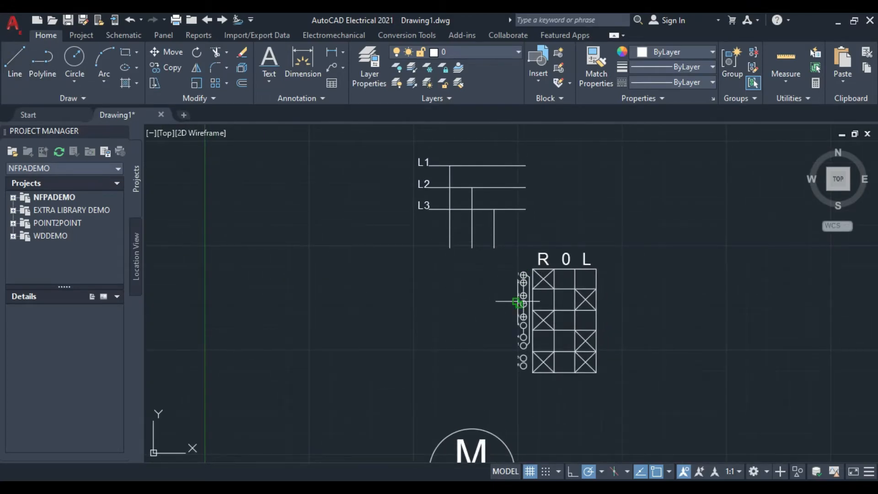
pyautogui.scroll(2, 522, 274)
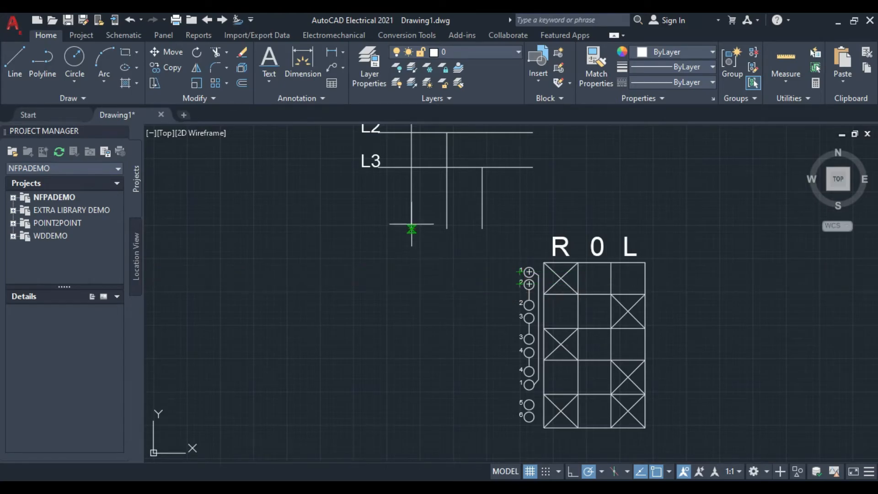
pyautogui.click(529, 272)
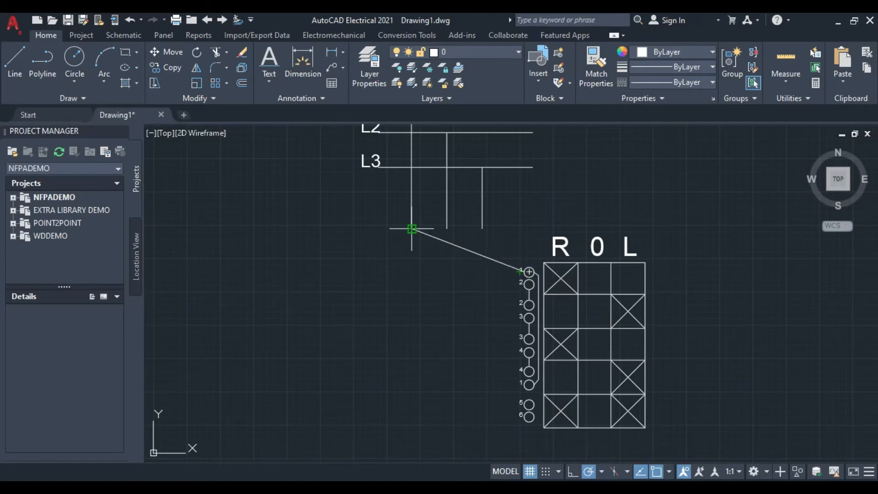
pyautogui.click(411, 272)
pyautogui.click(411, 228)
pyautogui.rightClick(379, 242)
pyautogui.click(391, 249)
# Step: Extend the L2 drop line down and horizontally right to the upper terminal 3 with a right-angled line
pyautogui.moveTo(468, 298); pyautogui.dragTo(410, 279, button='middle')
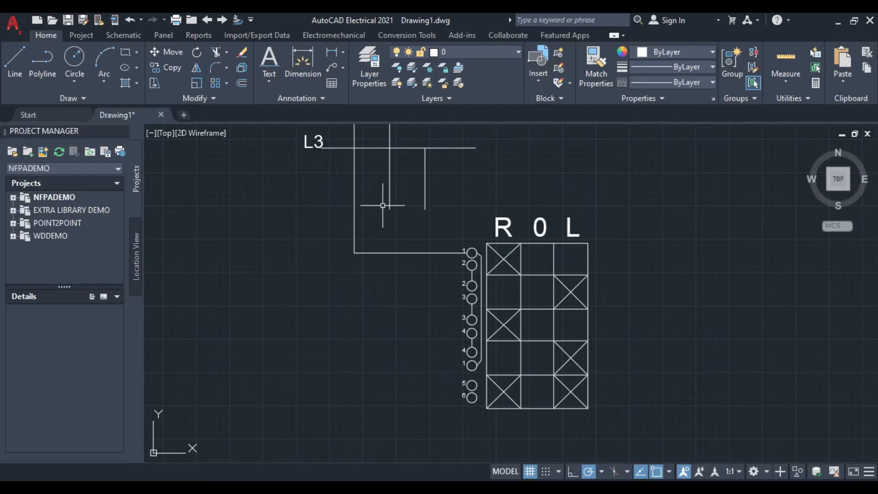
pyautogui.click(18, 65)
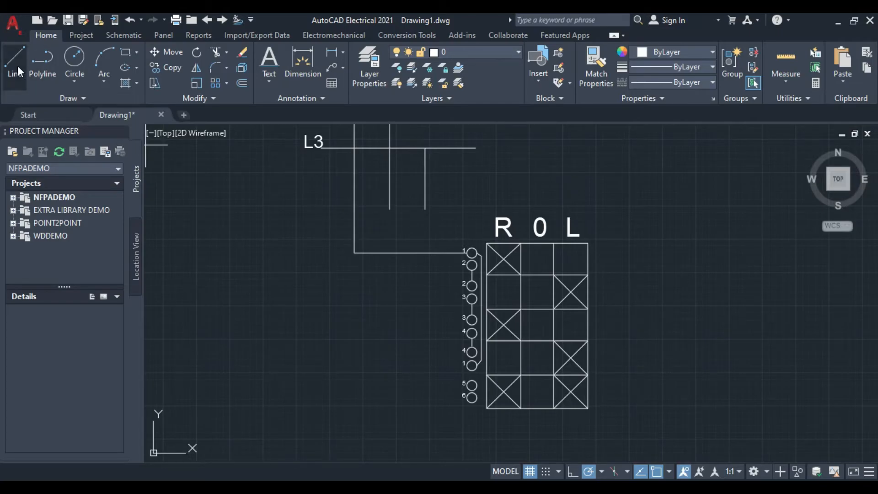
pyautogui.click(389, 210)
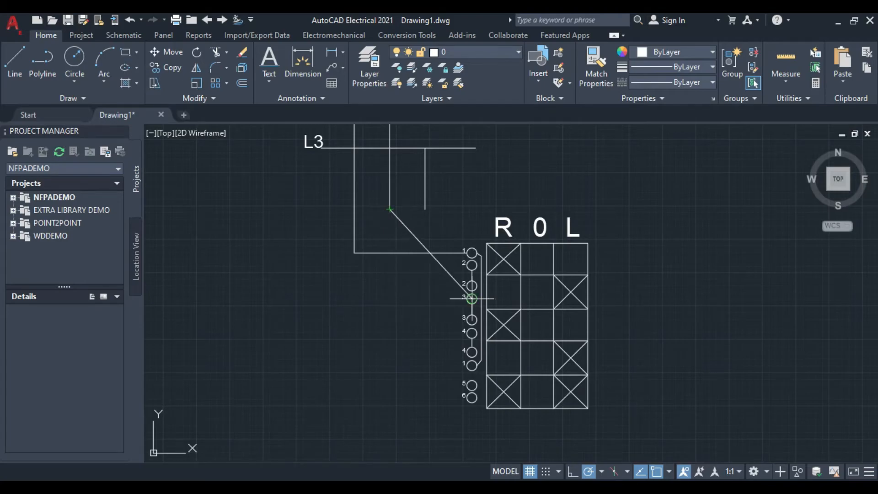
pyautogui.click(388, 299)
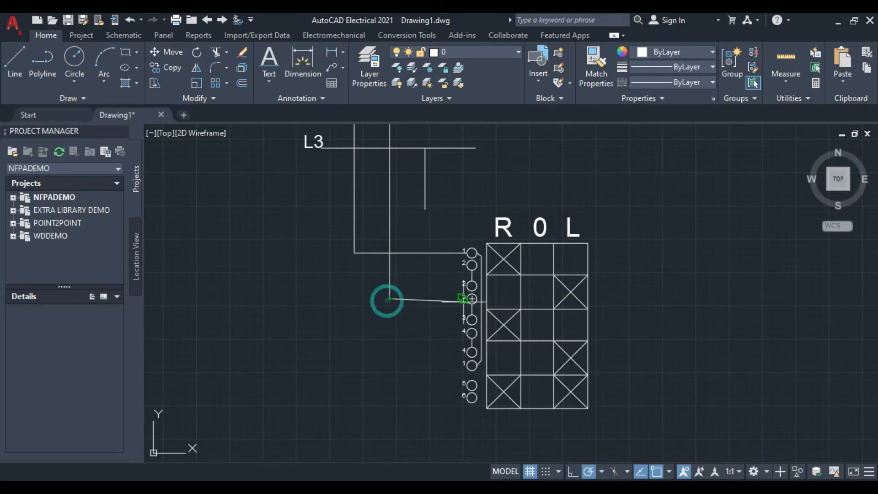
pyautogui.click(463, 298)
pyautogui.rightClick(408, 304)
pyautogui.click(446, 325)
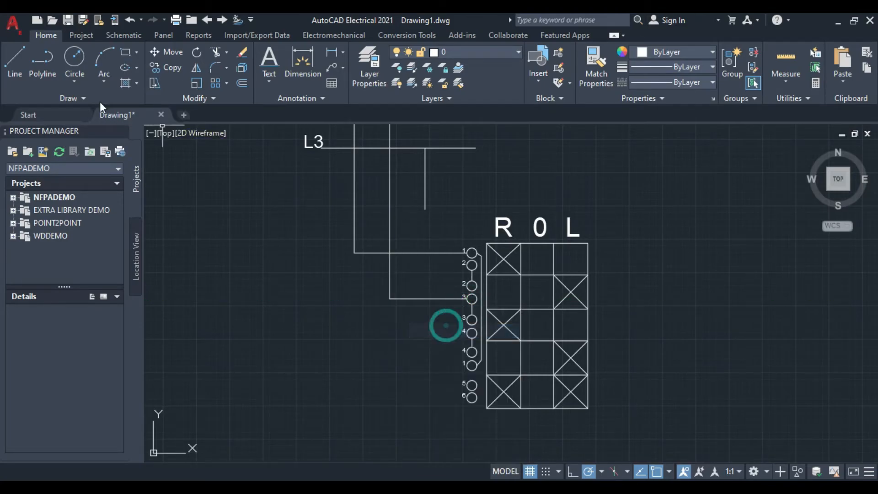
# Step: Extend the L3 drop line down and horizontally right to terminal 5 with a right-angled line
pyautogui.click(14, 61)
pyautogui.click(420, 211)
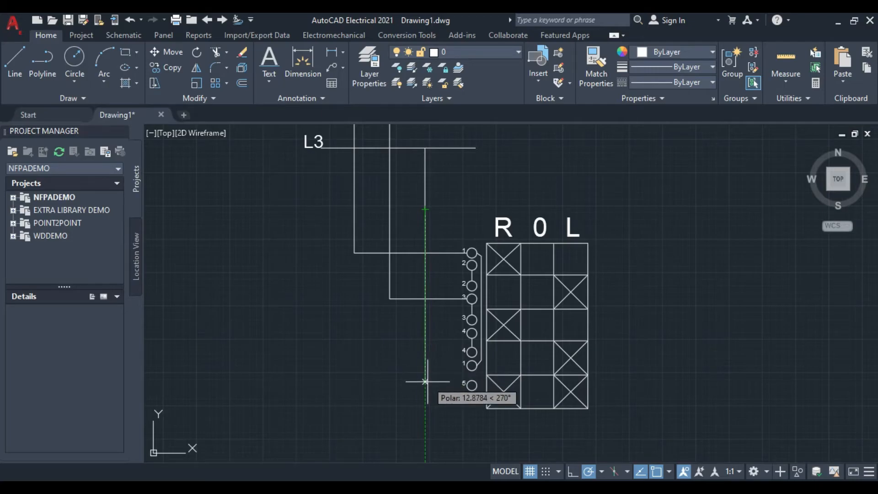
pyautogui.click(425, 385)
pyautogui.click(468, 385)
pyautogui.rightClick(461, 361)
pyautogui.click(503, 212)
pyautogui.moveTo(635, 257)
pyautogui.mouseDown(button='middle')
pyautogui.moveTo(618, 235)
pyautogui.moveTo(623, 206)
pyautogui.mouseUp(button='middle')
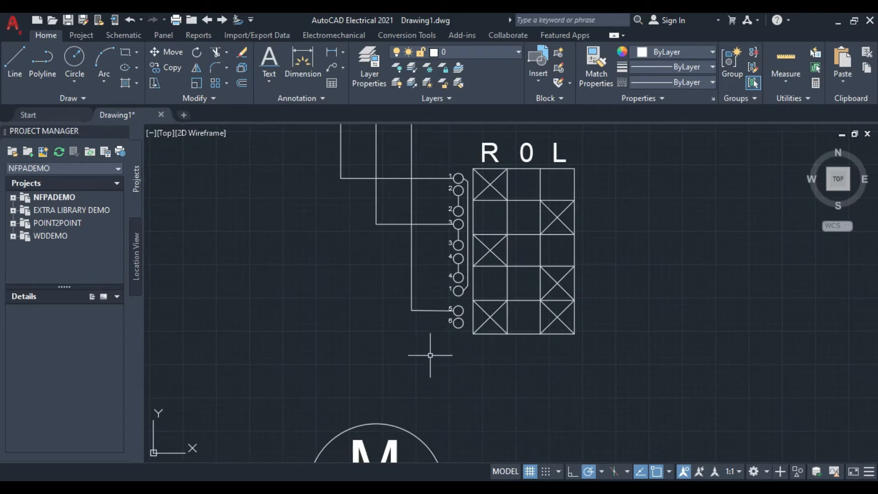
pyautogui.scroll(2, 430, 356)
pyautogui.scroll(-1, 425, 353)
pyautogui.scroll(-1, 396, 346)
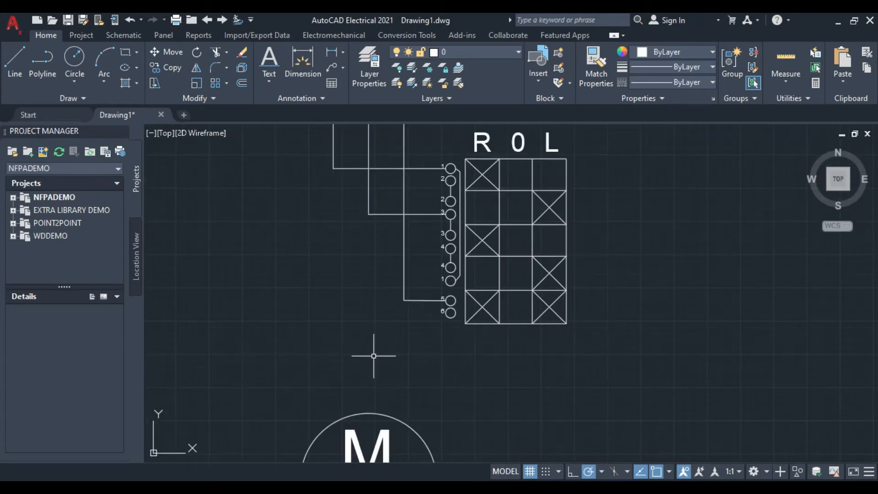
pyautogui.click(14, 60)
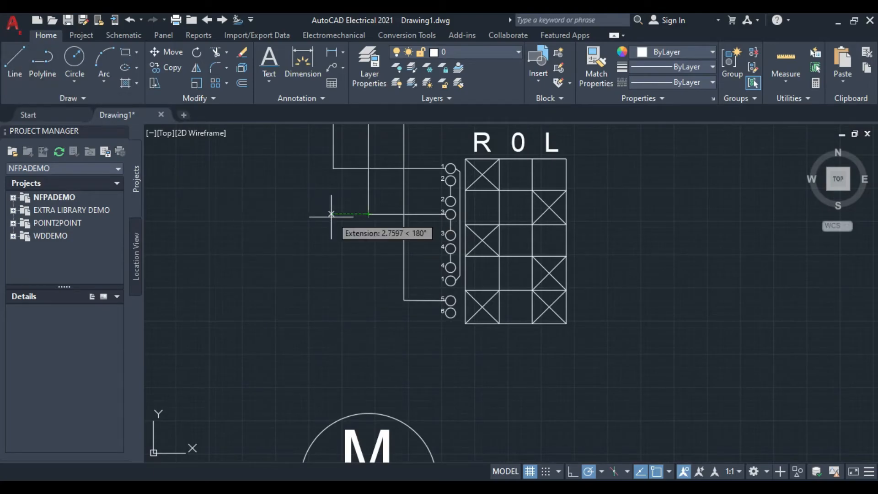
pyautogui.rightClick(340, 264)
pyautogui.click(381, 286)
# Step: Draw a right-angled line from the lower terminal 2 horizontally left and down to the motor circle
pyautogui.click(6, 58)
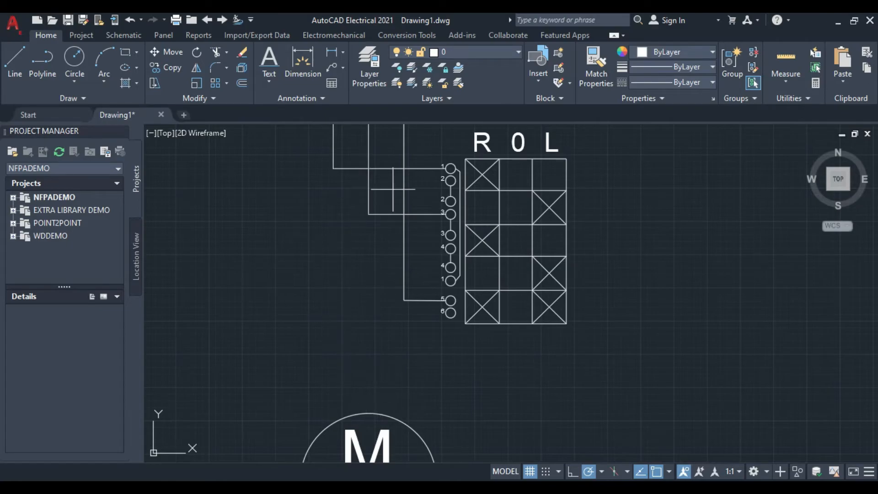
pyautogui.click(446, 201)
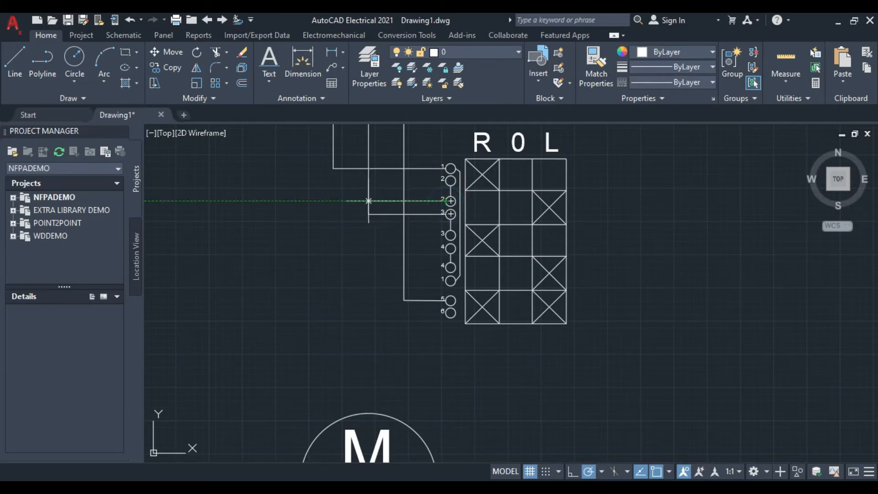
pyautogui.click(334, 200)
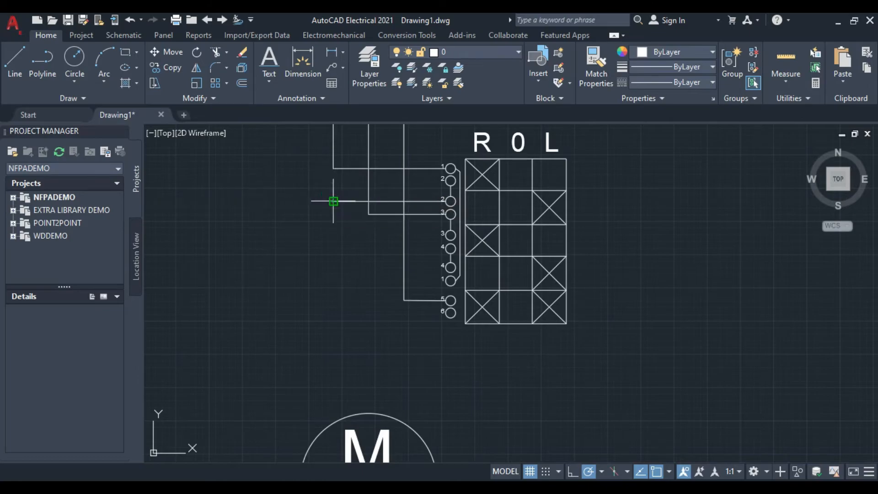
pyautogui.click(332, 424)
pyautogui.rightClick(275, 313)
pyautogui.click(341, 334)
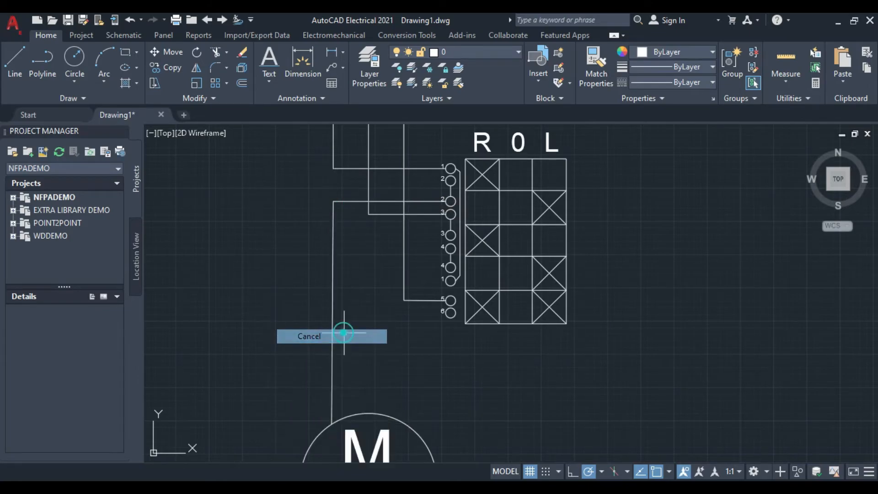
# Step: Erase the slanted vertical segment and redraw it straight down from the end of the terminal 2 line, stopping just above the motor circle
pyautogui.click(330, 359)
pyautogui.rightClick(277, 274)
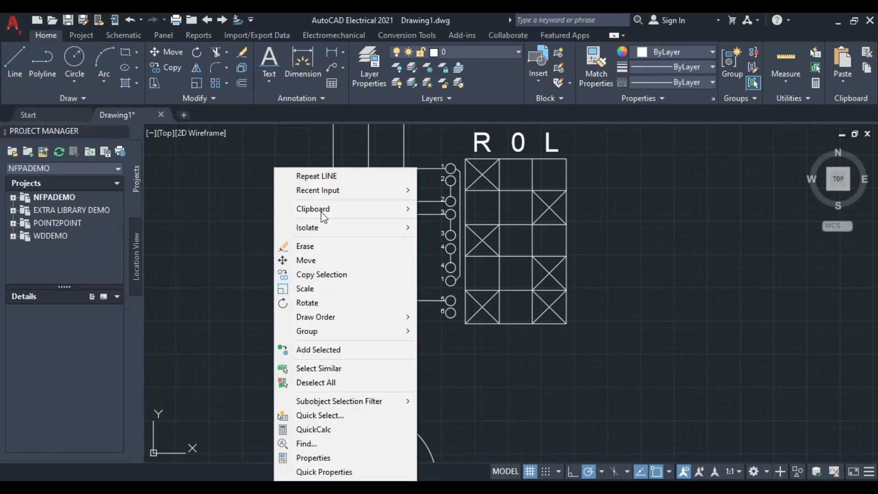
pyautogui.click(314, 260)
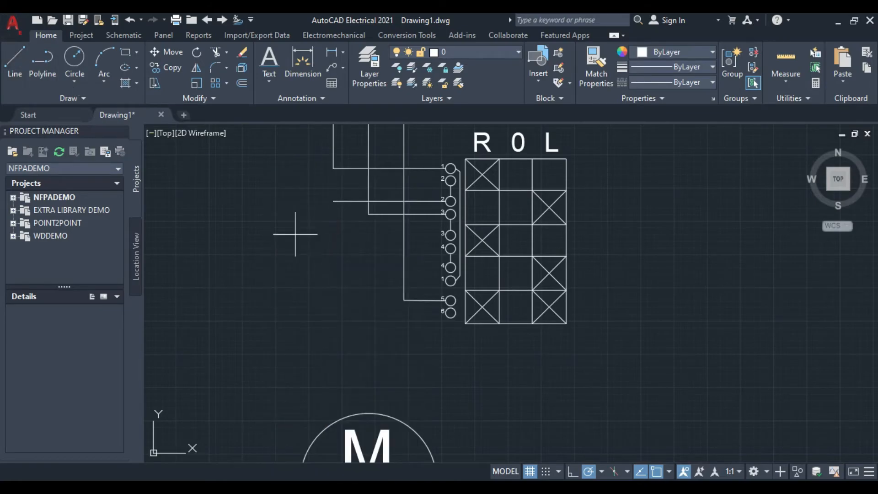
pyautogui.click(332, 201)
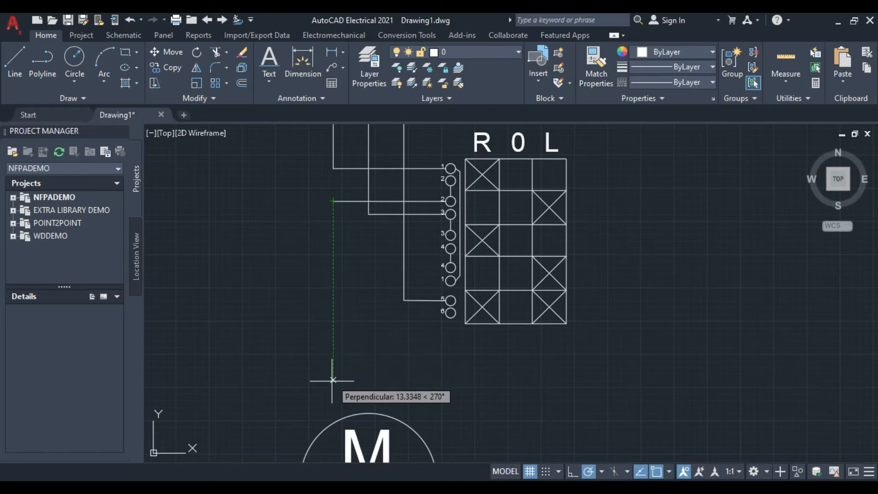
pyautogui.click(333, 397)
pyautogui.click(332, 201)
pyautogui.rightClick(275, 304)
pyautogui.click(304, 325)
# Step: Stretch the lower end of the terminal 2 vertical line down onto the motor circle
pyautogui.moveTo(359, 349); pyautogui.dragTo(318, 231, button='middle')
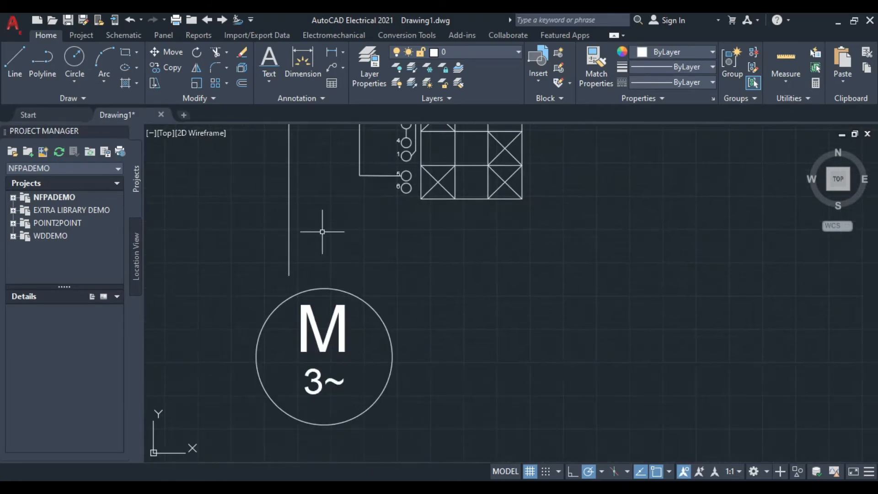
pyautogui.click(288, 261)
pyautogui.click(289, 277)
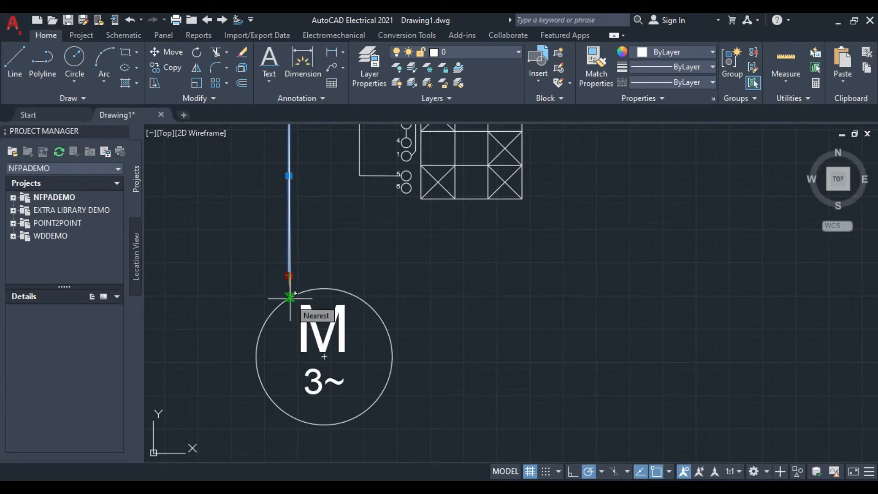
pyautogui.click(289, 298)
# Step: Draw a right-angled line from the lower terminal 4 horizontally left and down to the top of the motor circle
pyautogui.moveTo(308, 224); pyautogui.dragTo(320, 356, button='middle')
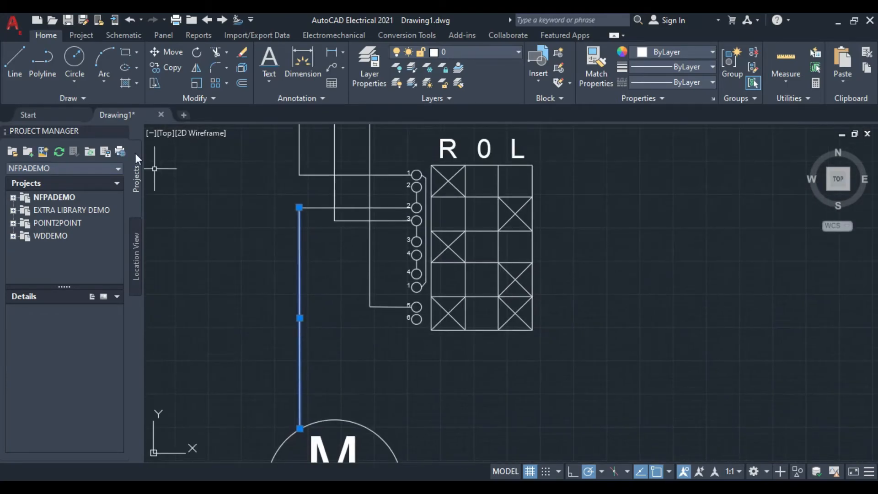
pyautogui.click(15, 62)
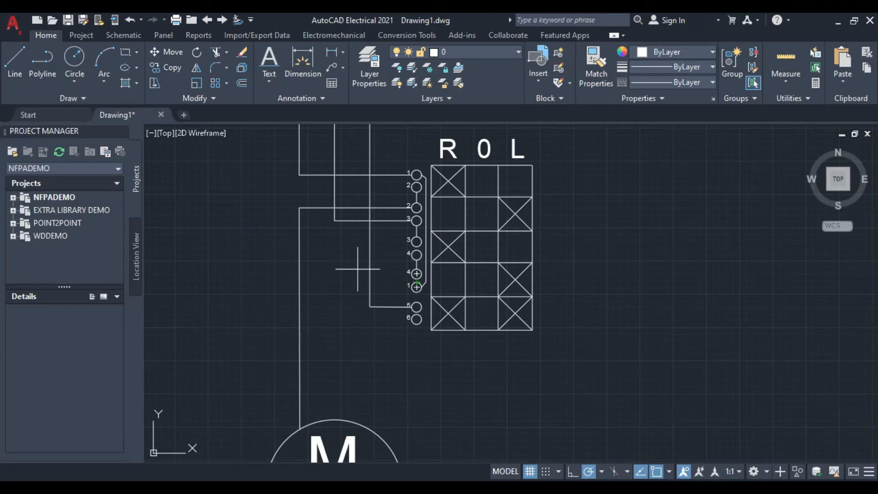
pyautogui.click(416, 259)
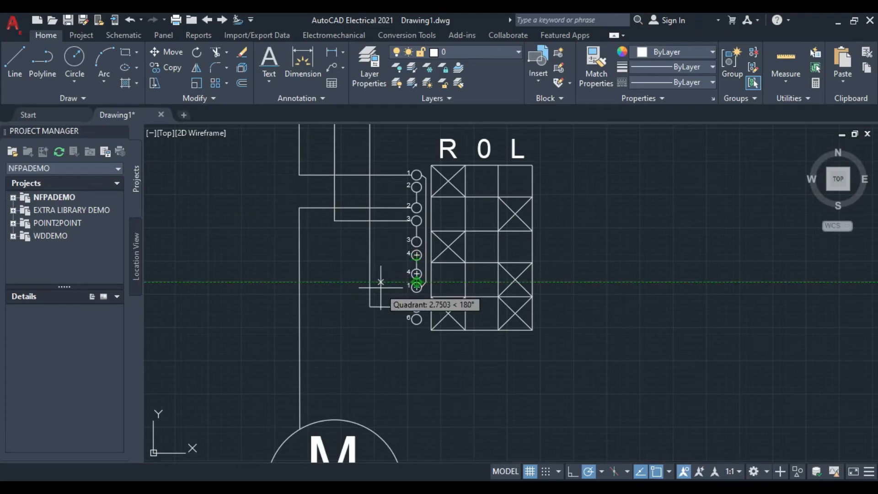
pyautogui.click(413, 273)
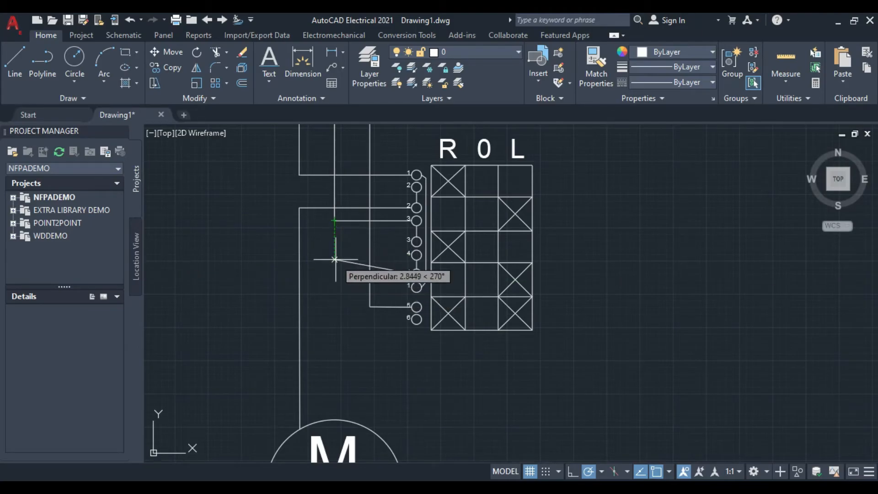
pyautogui.click(334, 420)
pyautogui.rightClick(317, 173)
pyautogui.click(343, 280)
pyautogui.moveTo(354, 377); pyautogui.dragTo(325, 348)
pyautogui.press('Escape')
# Step: Draw a right-angled line from terminal 6 horizontally left and down to the motor circle
pyautogui.click(13, 68)
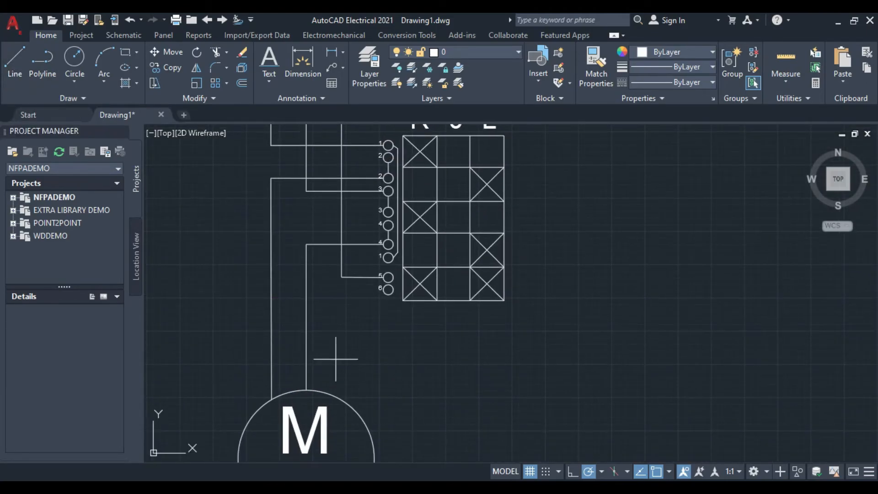
pyautogui.click(383, 290)
pyautogui.click(341, 289)
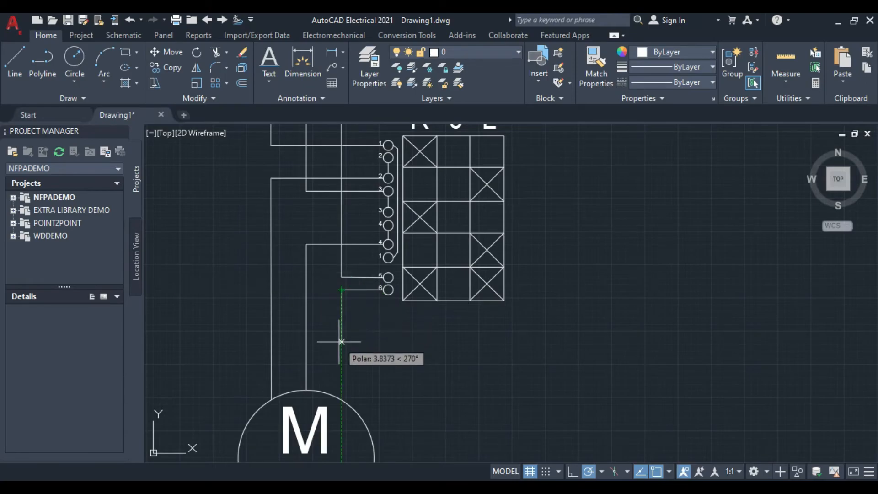
pyautogui.click(342, 401)
pyautogui.rightClick(323, 334)
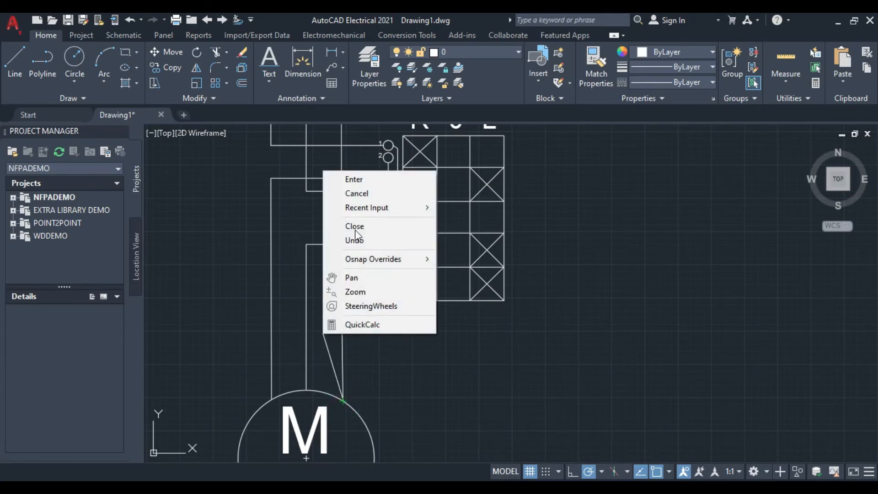
pyautogui.click(365, 193)
# Step: Try to straighten the terminal 6 vertical line by shifting its lower end slightly left along the motor circle
pyautogui.click(344, 359)
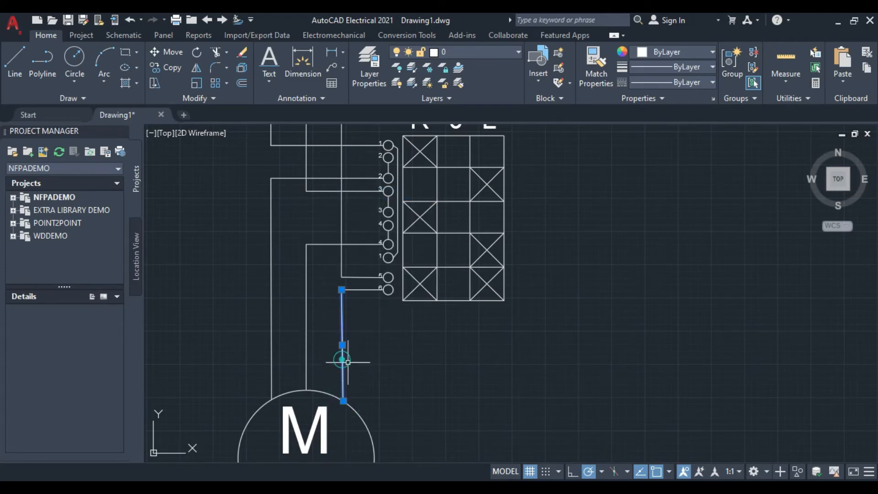
pyautogui.click(343, 401)
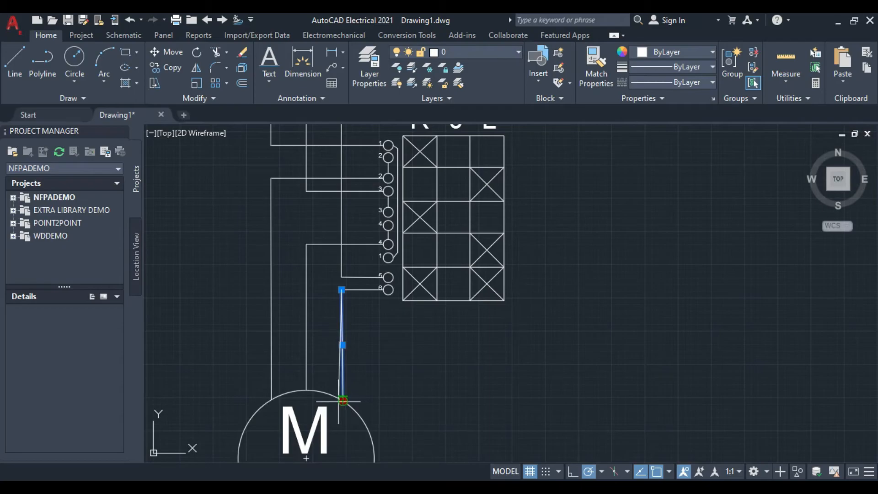
pyautogui.scroll(4, 343, 400)
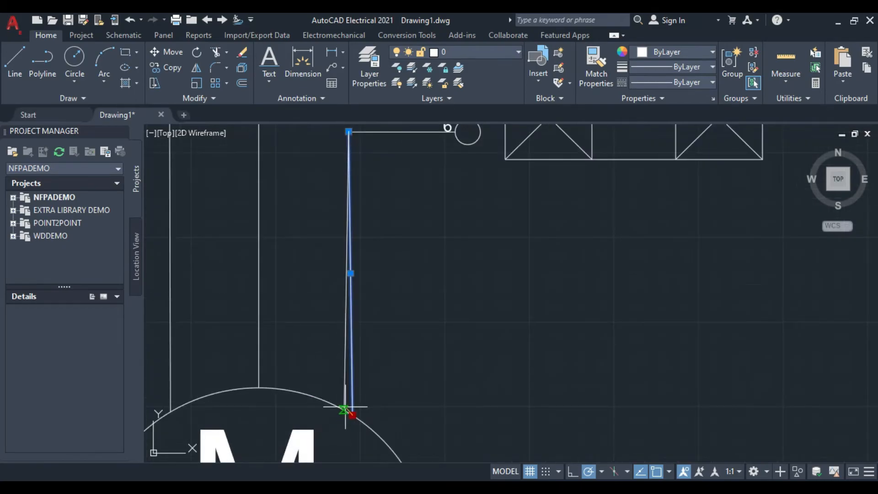
pyautogui.click(348, 412)
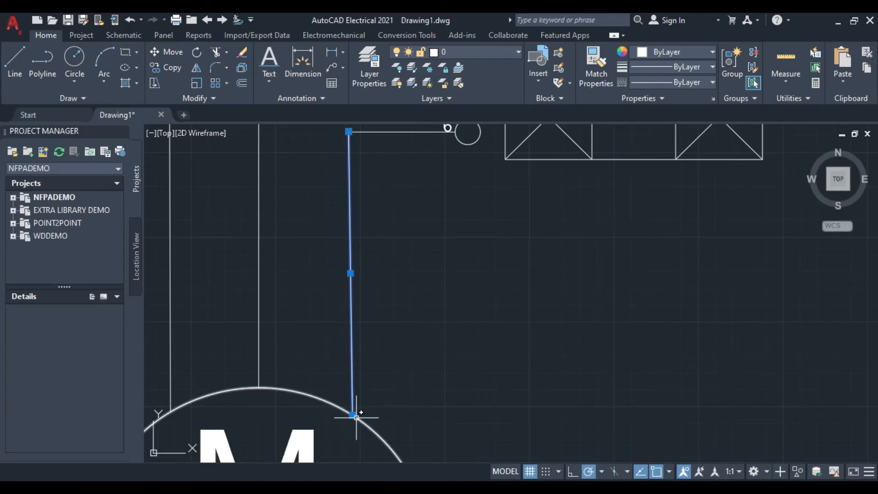
pyautogui.scroll(3, 356, 417)
pyautogui.click(338, 408)
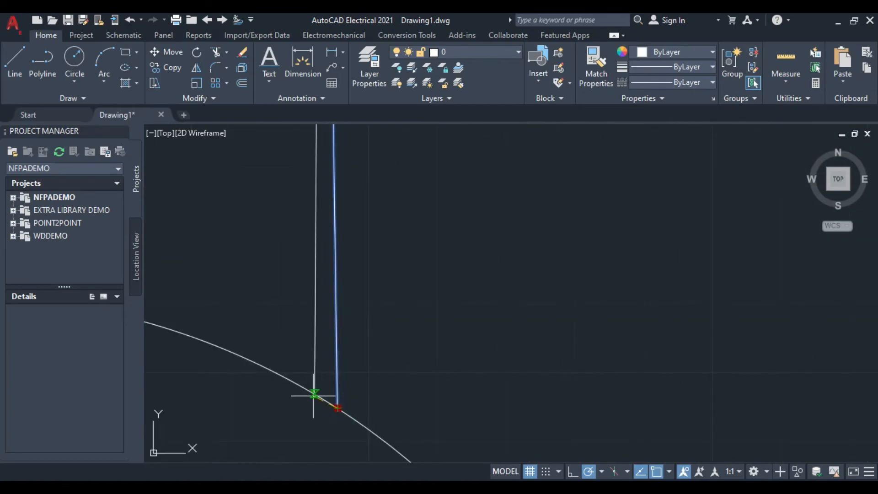
pyautogui.click(314, 393)
pyautogui.scroll(-4, 364, 297)
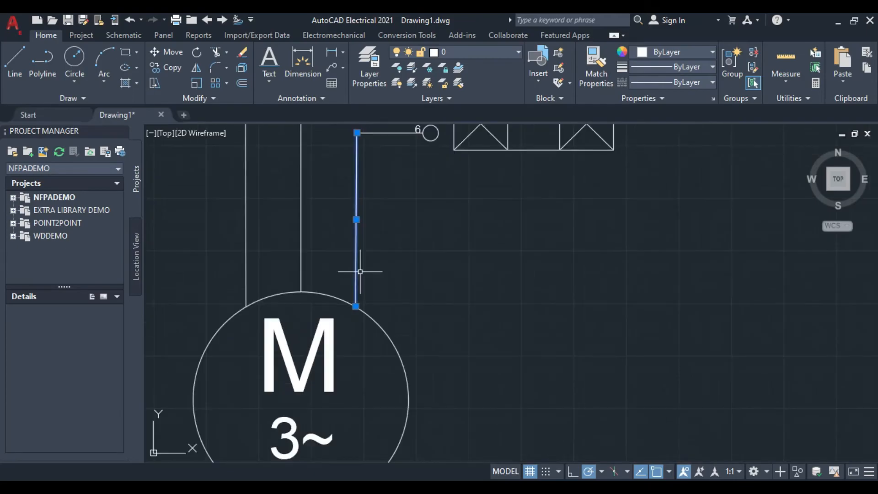
pyautogui.scroll(-1, 366, 320)
# Step: Erase the terminal 6 vertical line and redraw it straight down to just above the motor circle
pyautogui.rightClick(383, 358)
pyautogui.click(425, 243)
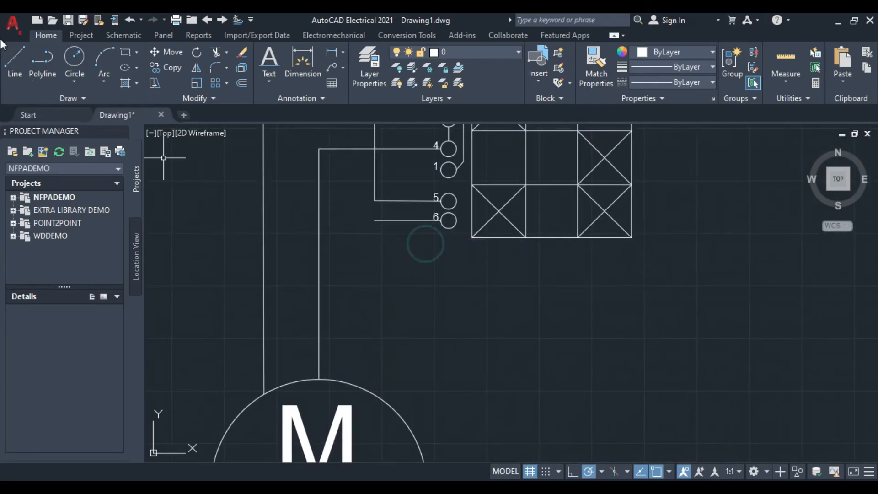
pyautogui.click(14, 60)
pyautogui.click(375, 221)
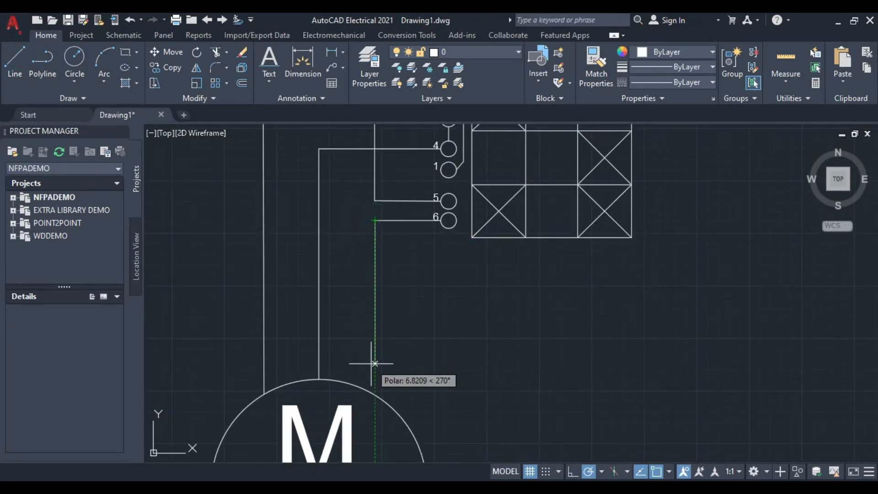
pyautogui.click(374, 386)
pyautogui.rightClick(380, 325)
pyautogui.click(388, 349)
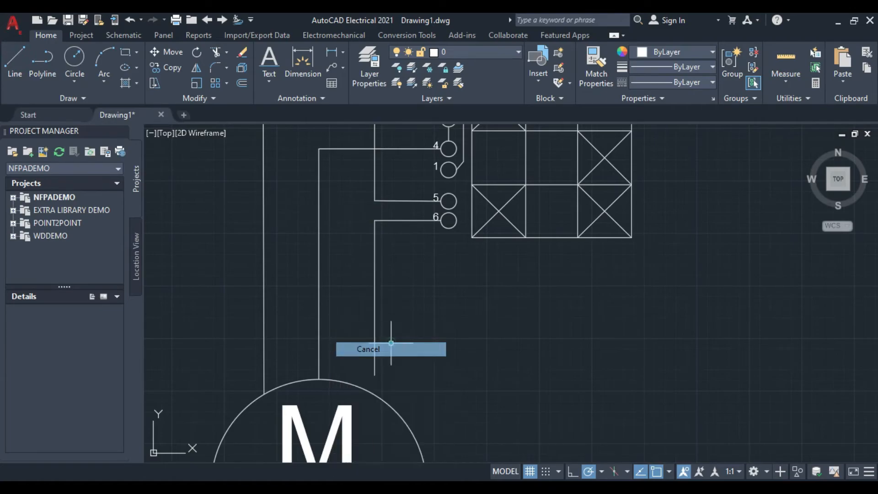
# Step: Stretch the lower end of the terminal 6 vertical line onto the motor circle
pyautogui.click(373, 372)
pyautogui.click(374, 375)
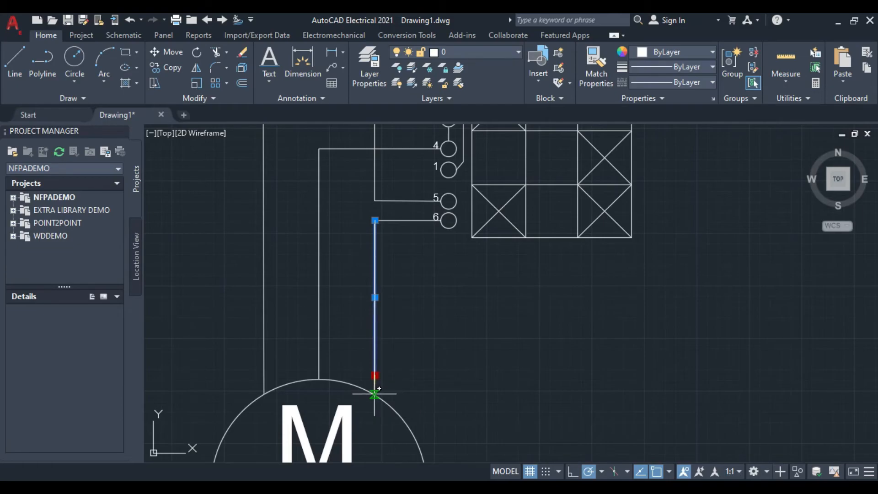
pyautogui.click(374, 394)
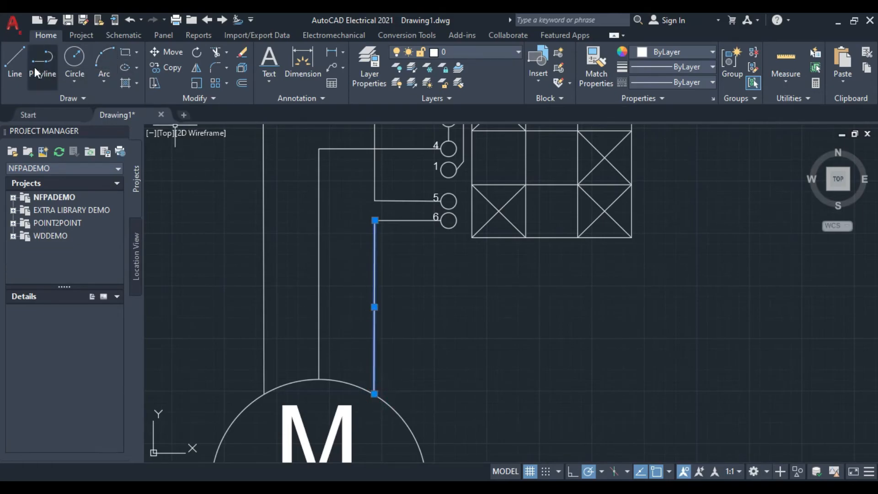
pyautogui.press('Escape')
# Step: Draw a narrow upright rectangle over the L1 drop line, a little below the L3 supply line
pyautogui.scroll(-2, 457, 320)
pyautogui.moveTo(448, 341); pyautogui.dragTo(479, 424, button='middle')
pyautogui.scroll(2, 512, 221)
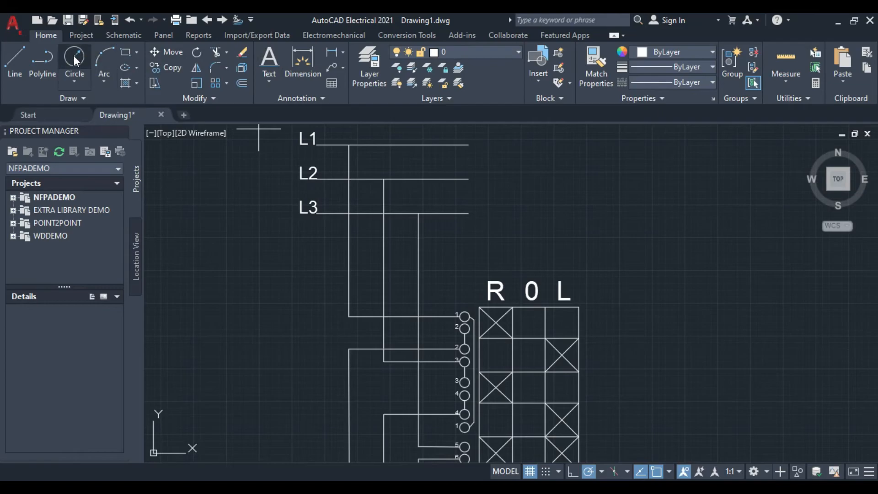
pyautogui.scroll(4, 351, 234)
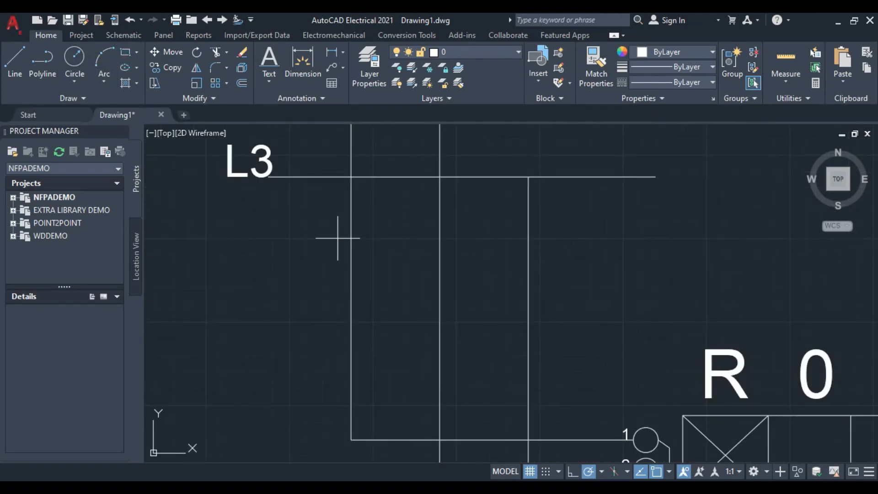
pyautogui.click(336, 238)
pyautogui.click(369, 320)
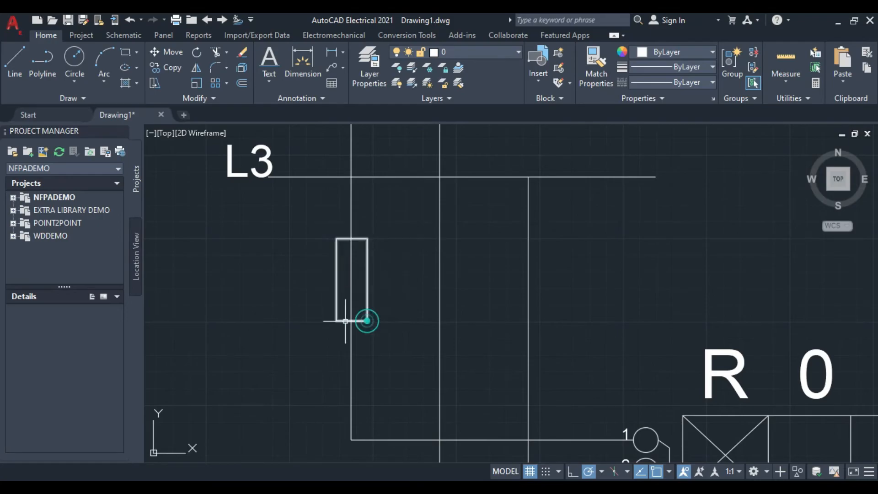
# Step: Move the rectangle by its top midpoint to the left, clear of the L1 drop line
pyautogui.click(337, 265)
pyautogui.rightClick(280, 254)
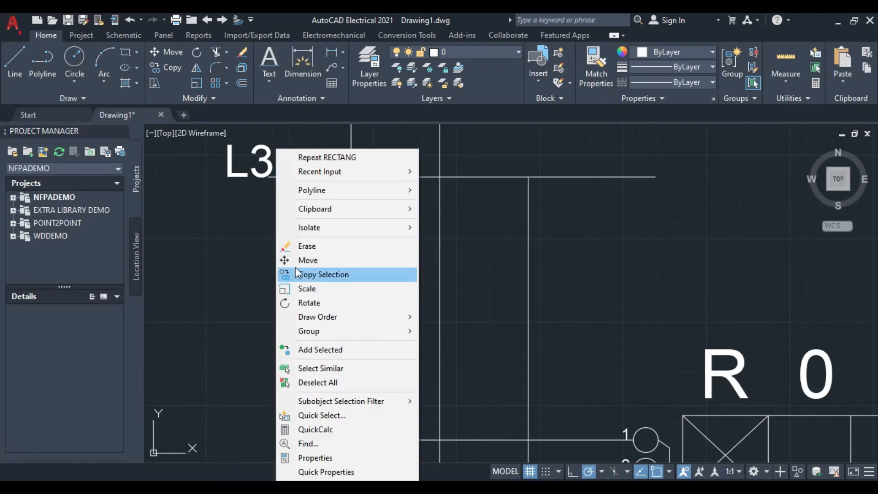
pyautogui.click(293, 260)
pyautogui.click(352, 238)
pyautogui.click(294, 240)
# Step: Move the rectangle back by its top midpoint so it is centred on the L1 drop line
pyautogui.click(251, 224)
pyautogui.click(332, 351)
pyautogui.rightClick(327, 340)
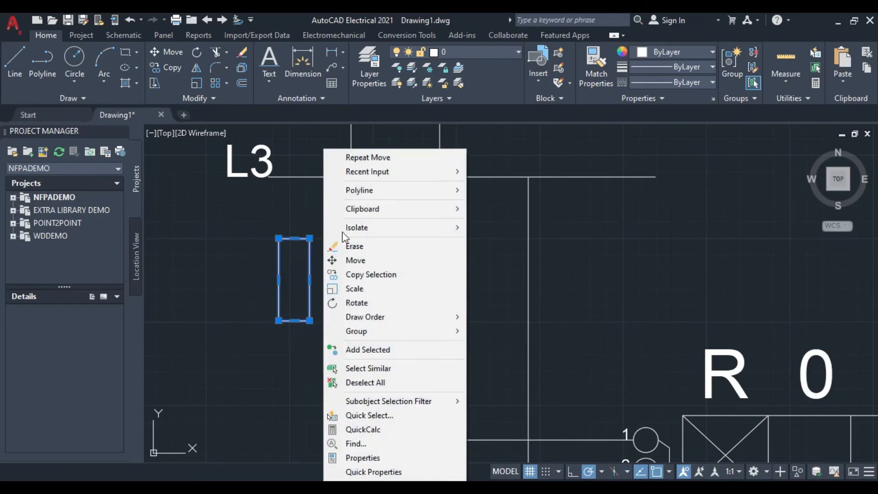
pyautogui.click(367, 274)
pyautogui.click(294, 239)
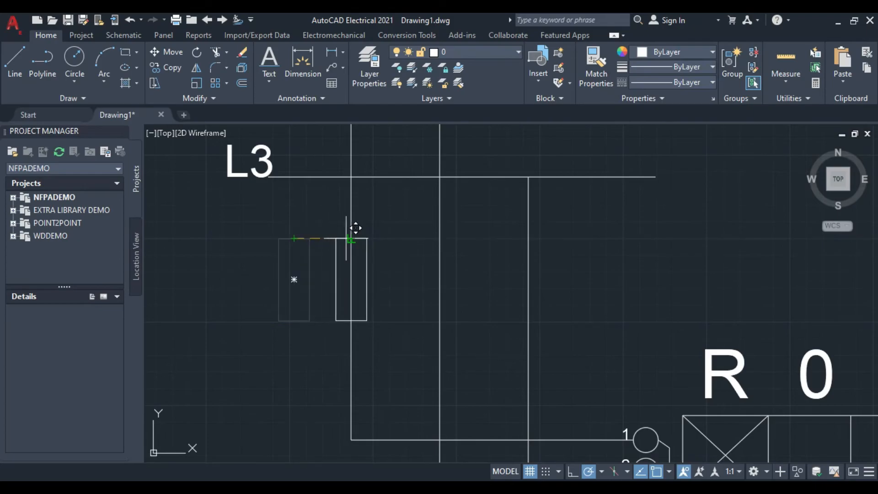
pyautogui.click(351, 238)
# Step: Copy the rectangle by its top midpoint onto the L2 and L3 drop lines, level with the one on the L1 drop line
pyautogui.click(310, 224)
pyautogui.click(419, 376)
pyautogui.rightClick(419, 376)
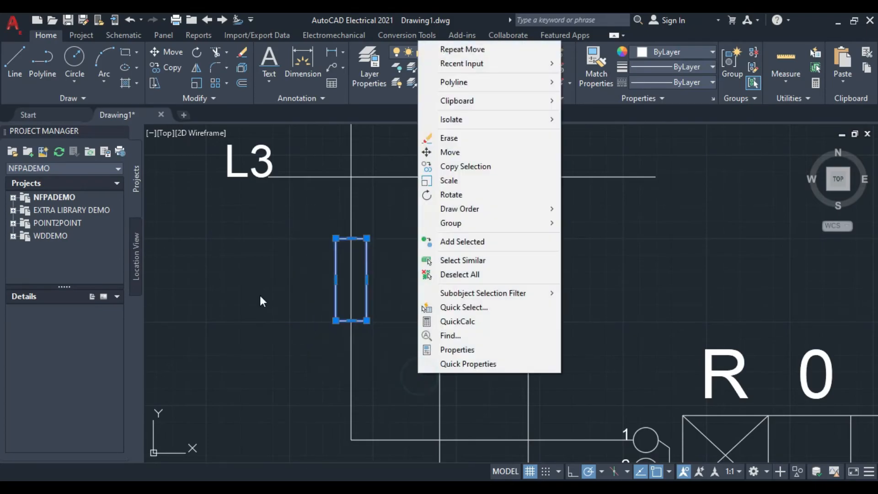
pyautogui.click(450, 166)
pyautogui.click(351, 238)
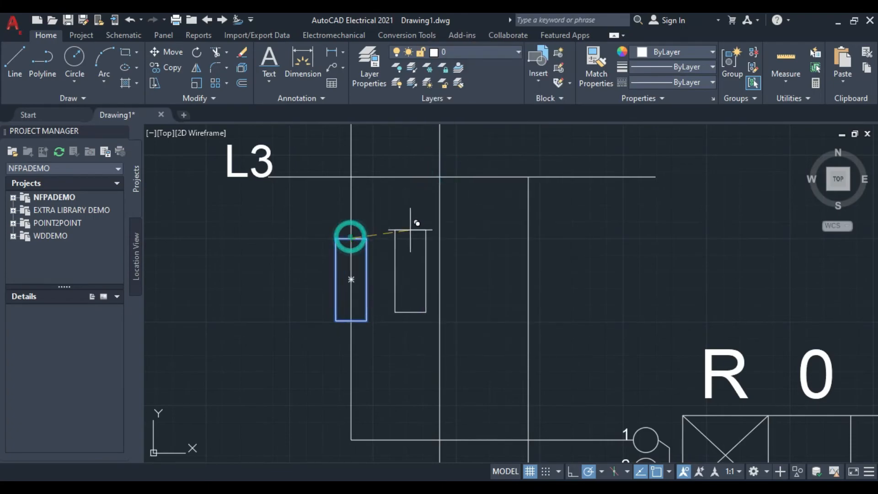
pyautogui.click(440, 238)
pyautogui.click(528, 234)
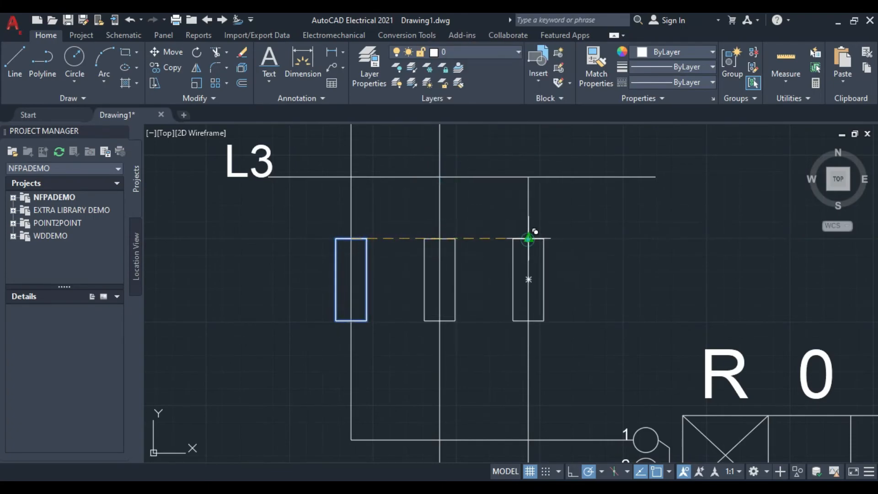
pyautogui.rightClick(255, 274)
pyautogui.click(327, 307)
# Step: Add the horizontal text label F1 to the left of the rectangle on the L1 drop line
pyautogui.scroll(-3, 390, 293)
pyautogui.scroll(-4, 390, 293)
pyautogui.moveTo(390, 293)
pyautogui.mouseDown(button='middle')
pyautogui.moveTo(376, 215)
pyautogui.moveTo(411, 223)
pyautogui.mouseUp(button='middle')
pyautogui.scroll(2, 375, 210)
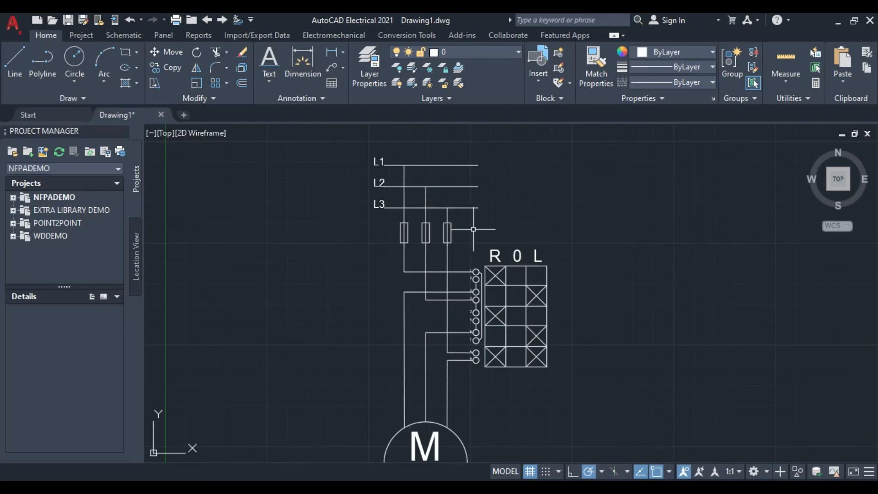
pyautogui.scroll(2, 494, 230)
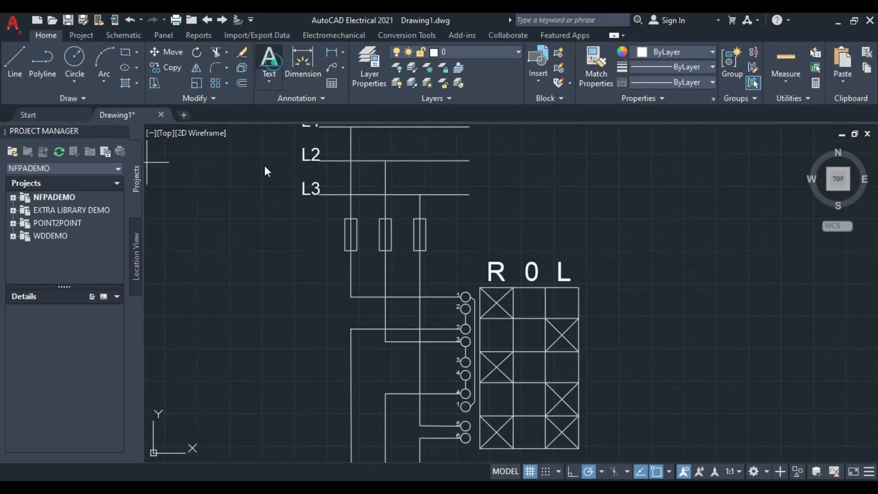
pyautogui.scroll(4, 320, 251)
pyautogui.click(342, 192)
pyautogui.click(357, 192)
pyautogui.click(359, 192)
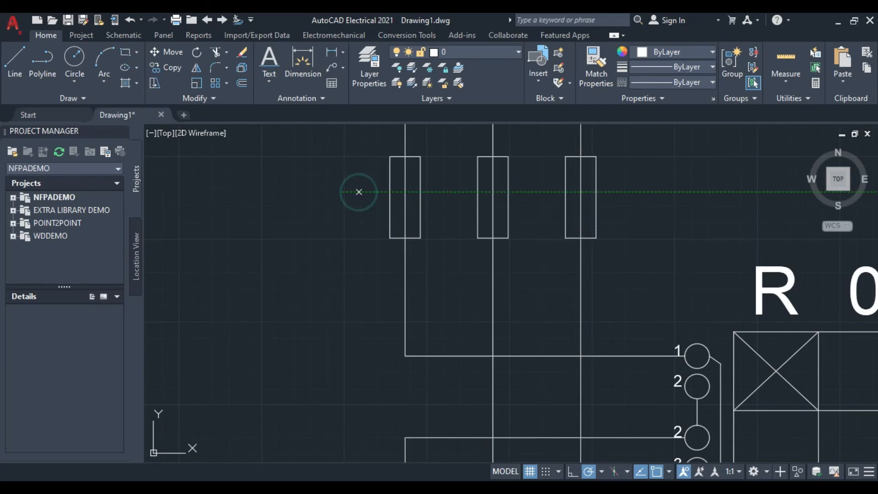
pyautogui.click(348, 215)
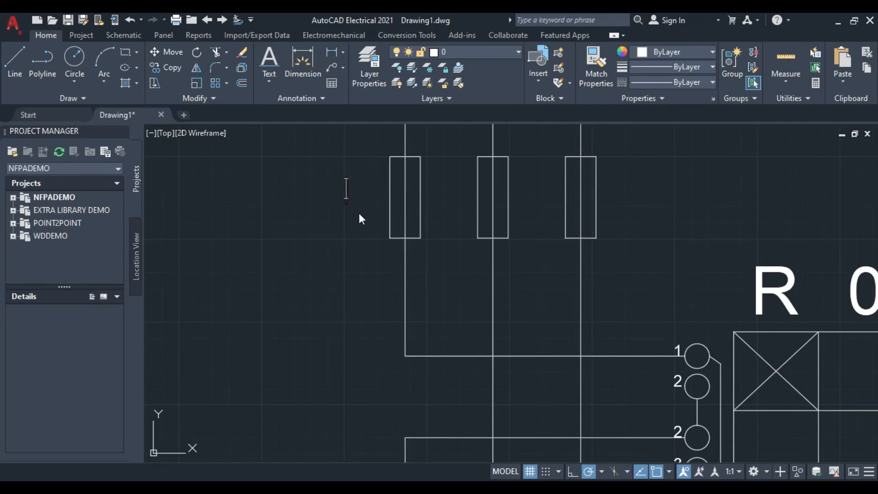
pyautogui.write('F1')
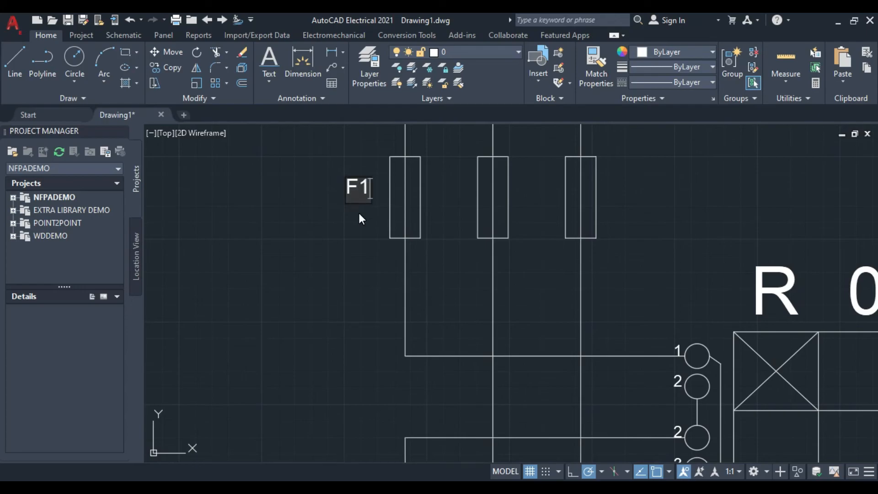
# Step: Add the labels F2 and F3 to the left of the rectangles on the L2 and L3 drop lines
pyautogui.click(438, 196)
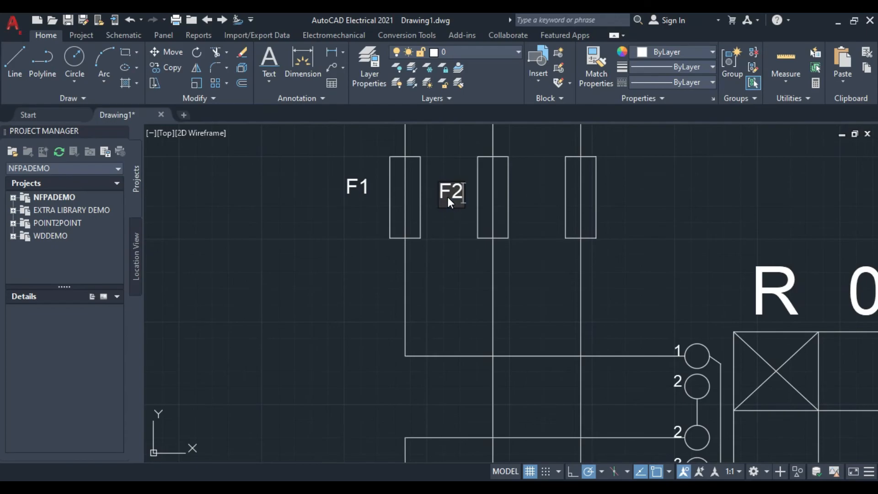
pyautogui.click(533, 199)
pyautogui.press('Return')
pyautogui.press('Return')
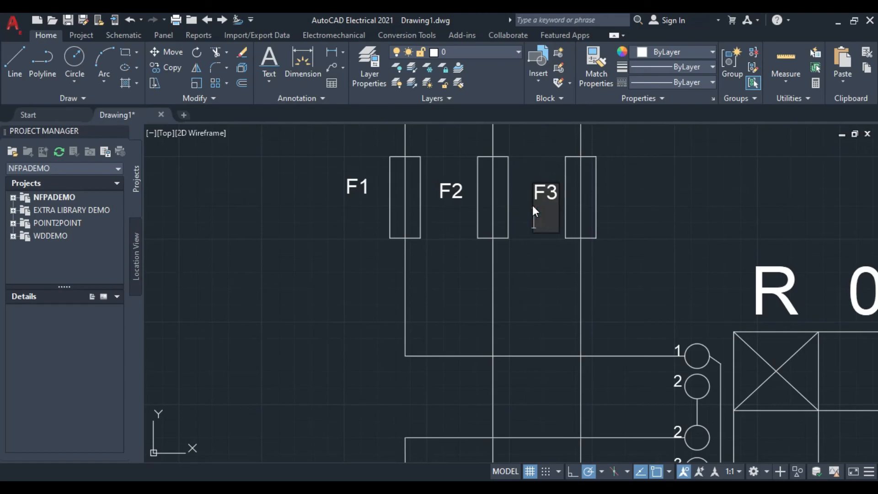
# Step: Move the labels F1, F2 and F3 slightly right so each sits close beside its rectangle
pyautogui.click(364, 195)
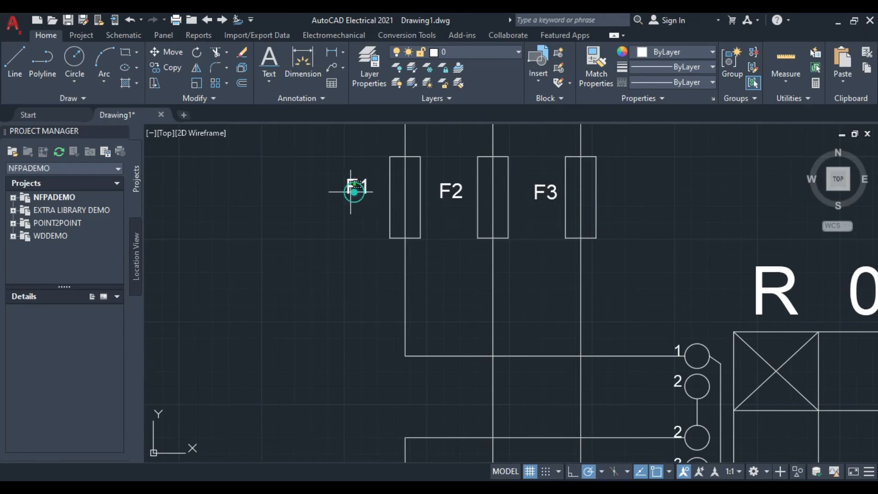
pyautogui.click(347, 193)
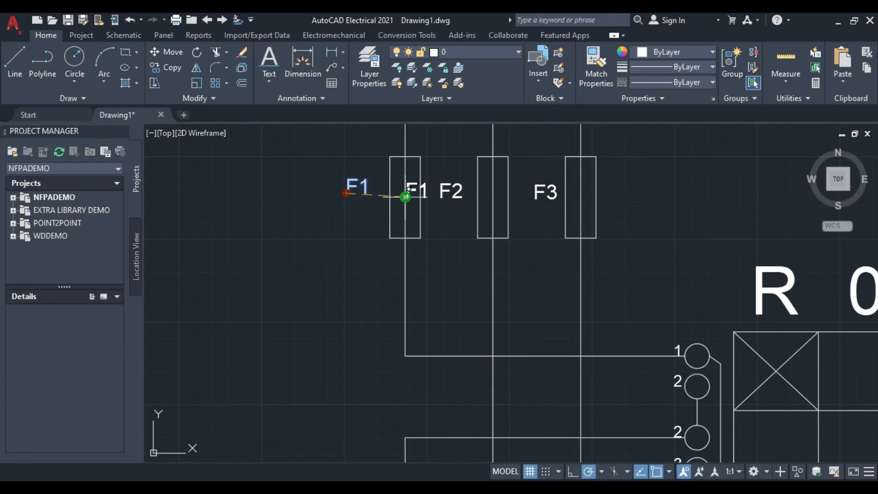
pyautogui.click(366, 193)
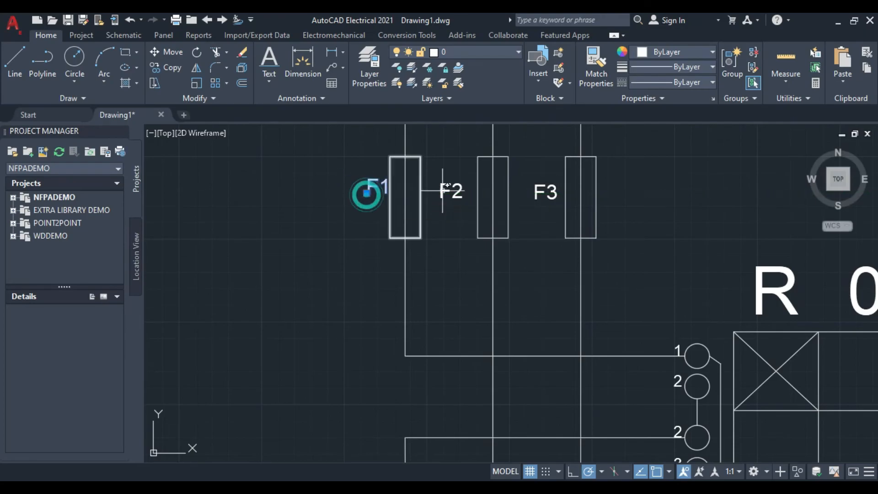
pyautogui.click(450, 191)
pyautogui.click(439, 197)
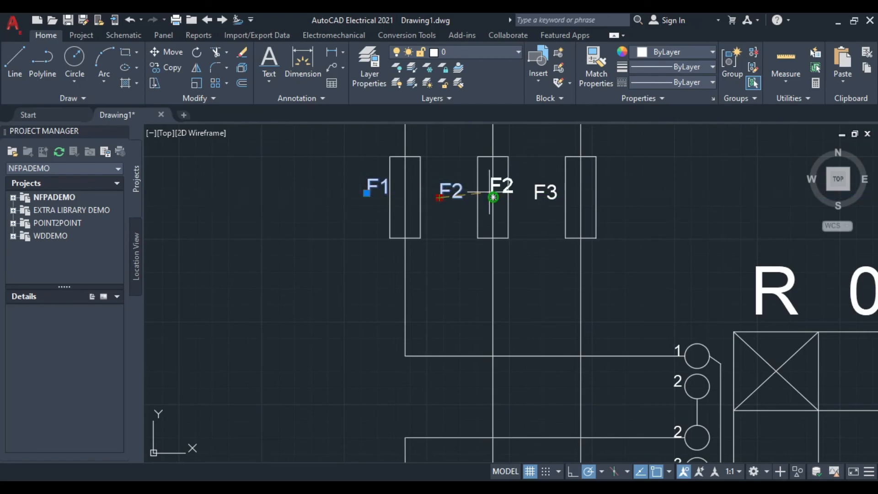
pyautogui.click(449, 197)
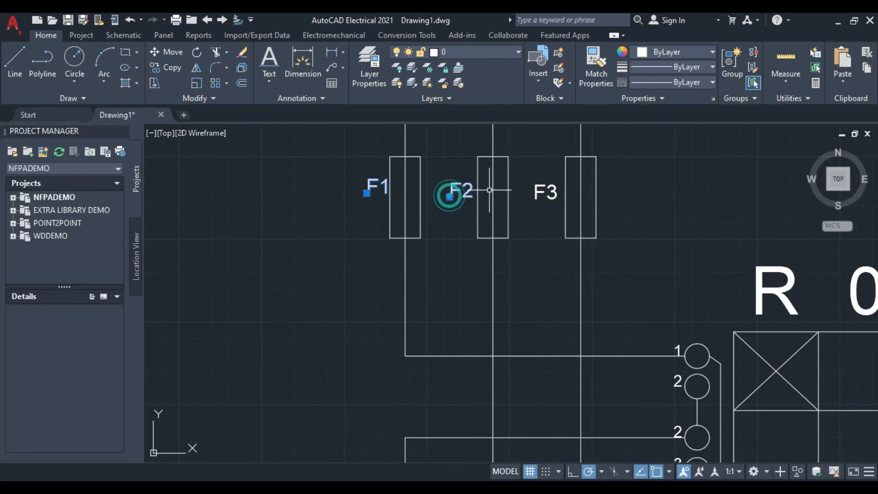
pyautogui.click(539, 194)
pyautogui.click(533, 199)
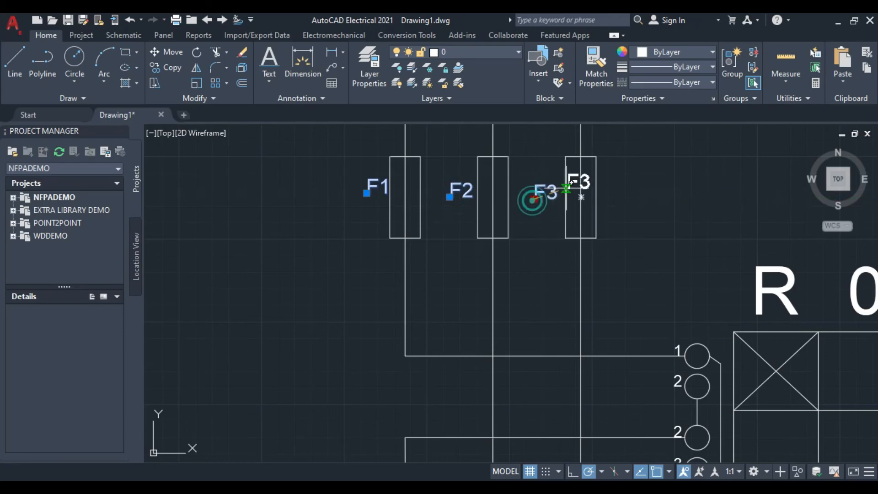
pyautogui.click(541, 198)
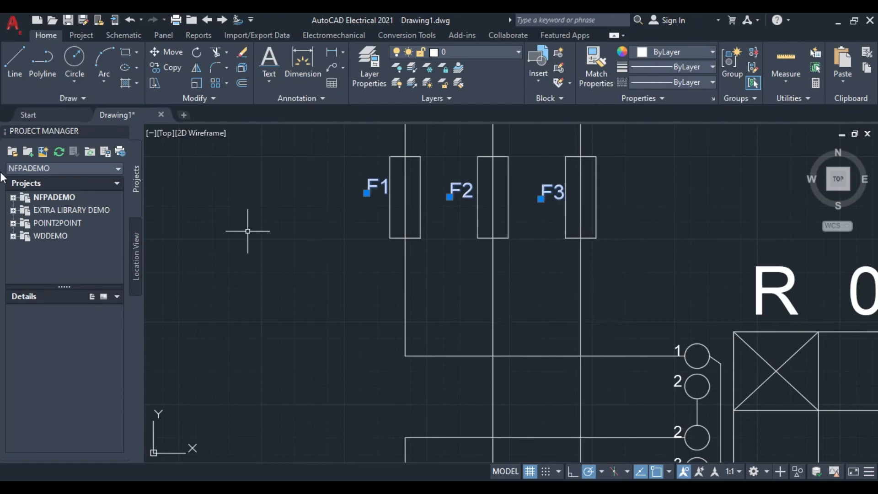
# Step: Start drawing a line near the R-0-L switch table
pyautogui.click(17, 60)
pyautogui.scroll(-2, 588, 207)
pyautogui.scroll(-2, 583, 200)
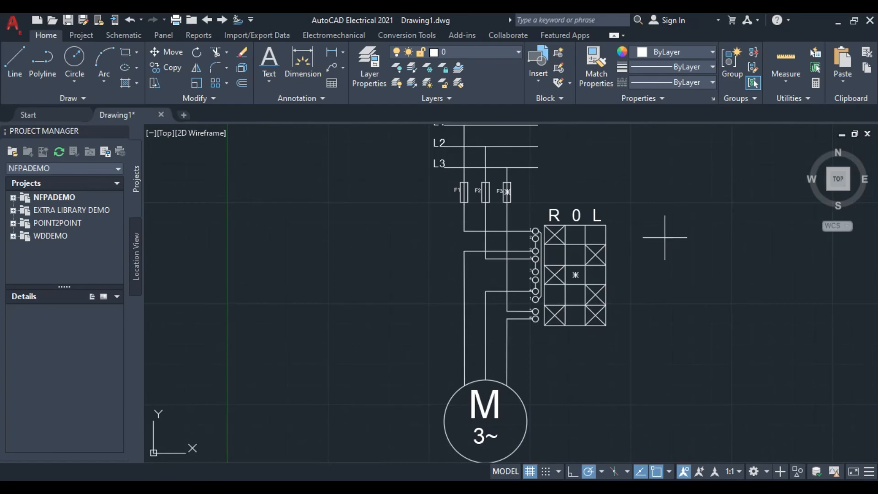
pyautogui.moveTo(664, 238); pyautogui.dragTo(658, 248, button='middle')
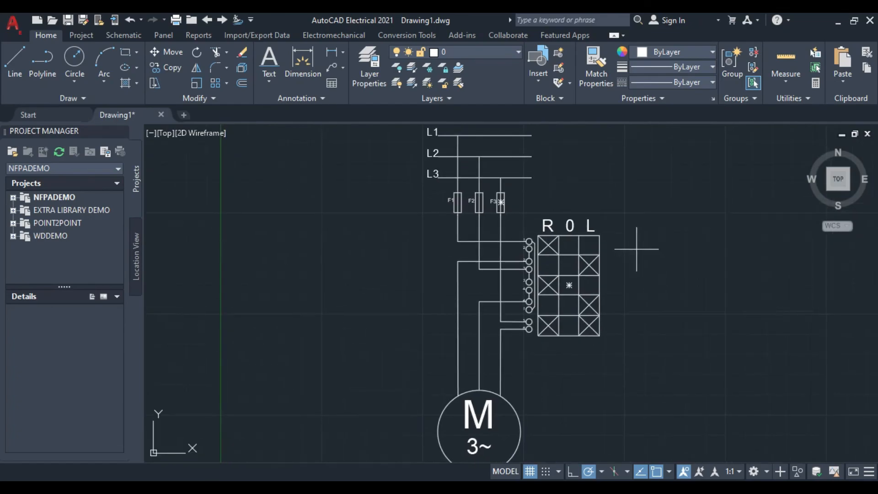